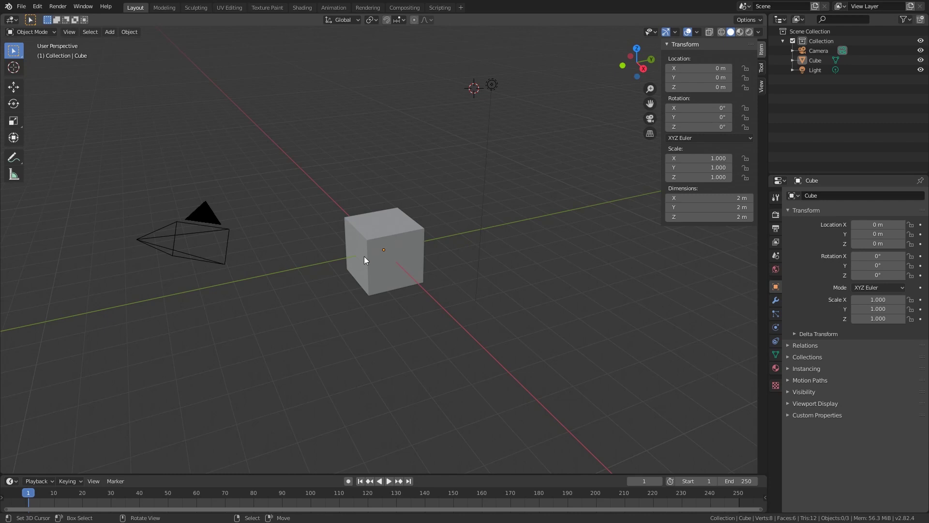
# Add a Cloth modifier to the default cube.
pyautogui.click(776, 300)
pyautogui.click(847, 196)
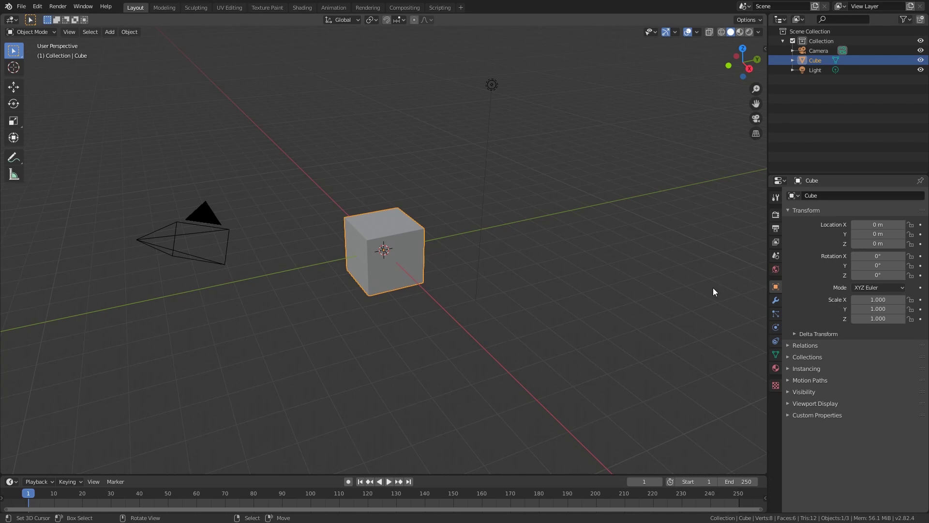
pyautogui.click(775, 300)
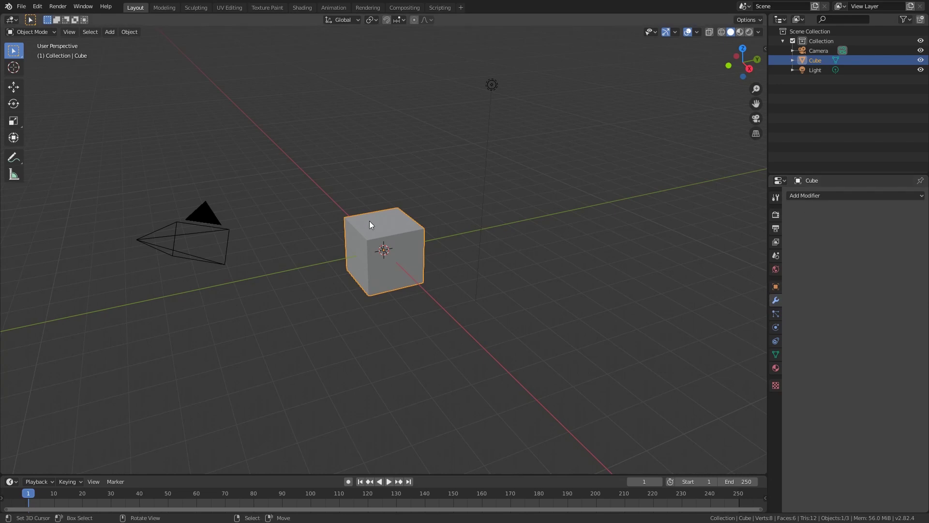
pyautogui.click(803, 195)
pyautogui.click(876, 218)
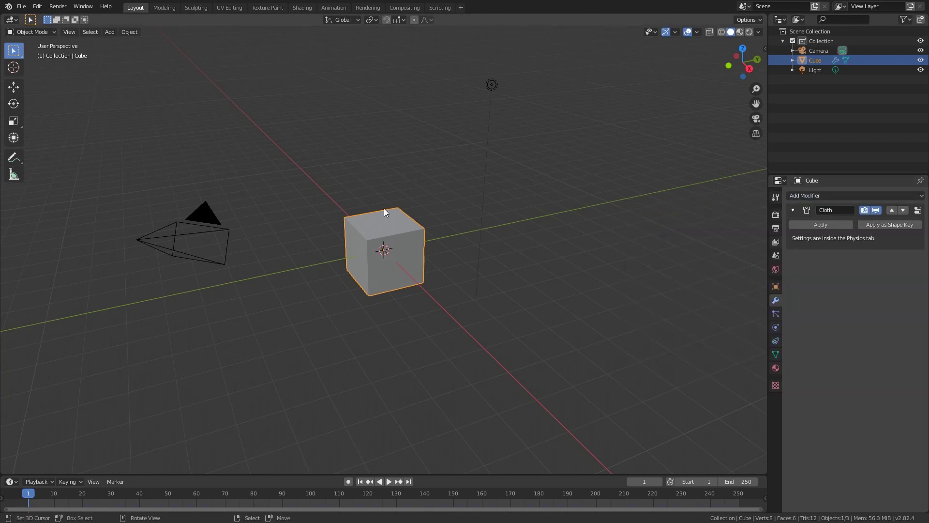
# Show the cube's cloth physics settings, play the simulation and return the timeline to frame 0.
pyautogui.click(776, 327)
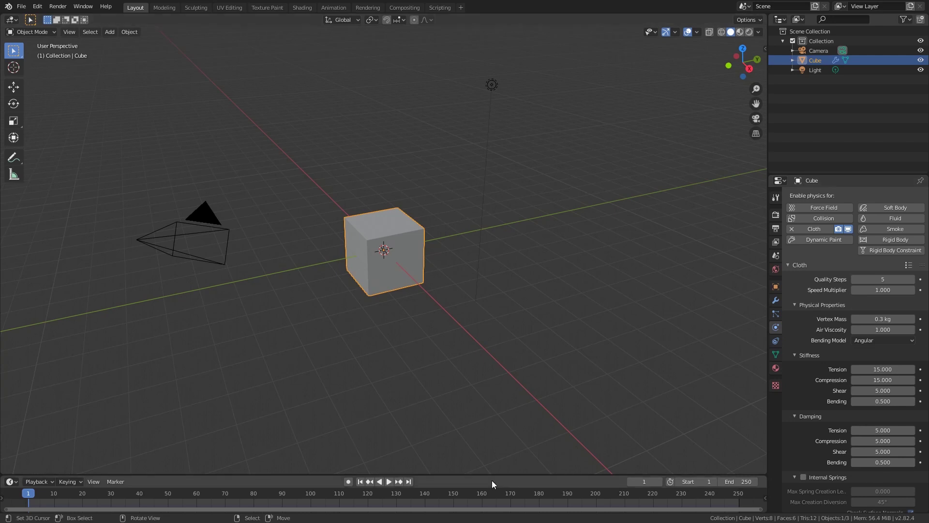
pyautogui.click(390, 482)
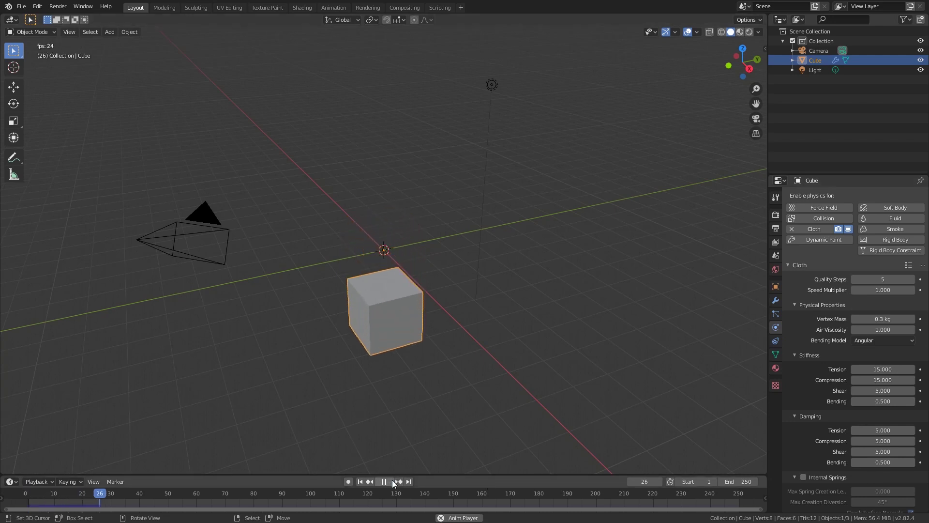
pyautogui.moveTo(29, 494); pyautogui.dragTo(17, 496)
# Add a plane mesh at the origin and scale it up so it extends well beyond the cube on every side.
pyautogui.hotkey('shift', 'a')
pyautogui.moveTo(409, 264)
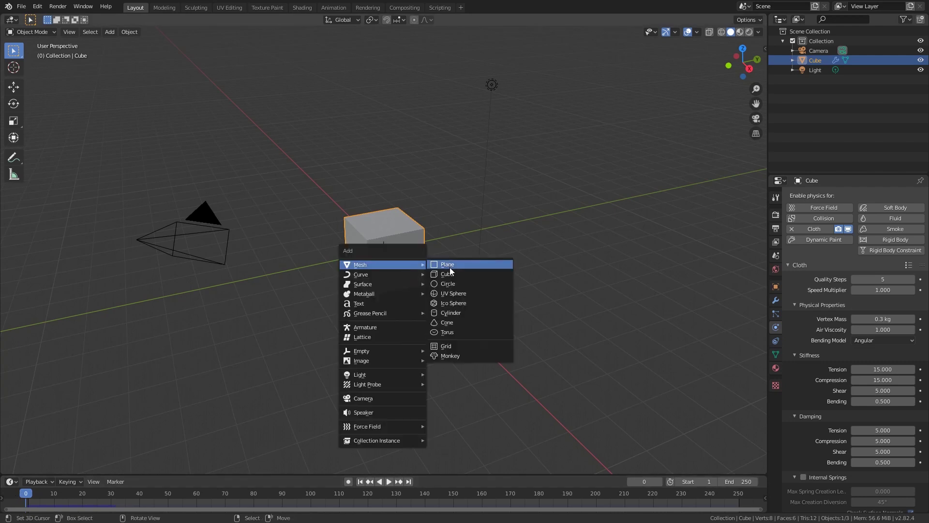
pyautogui.click(448, 266)
pyautogui.press('s')
pyautogui.press('Escape')
pyautogui.press('s')
pyautogui.click(553, 259)
# Move the plane down along the Z axis so it lies beneath the cube as a floor.
pyautogui.press('g')
pyautogui.press('z')
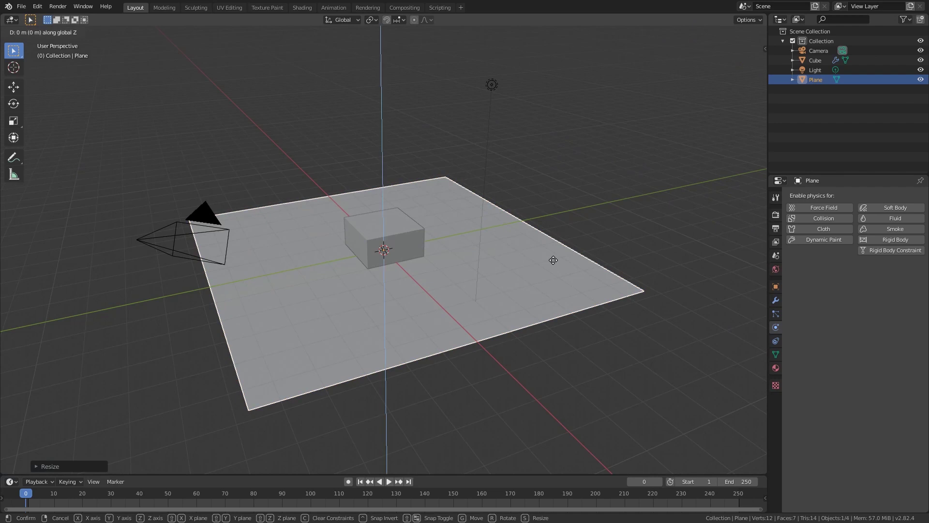
pyautogui.click(555, 262)
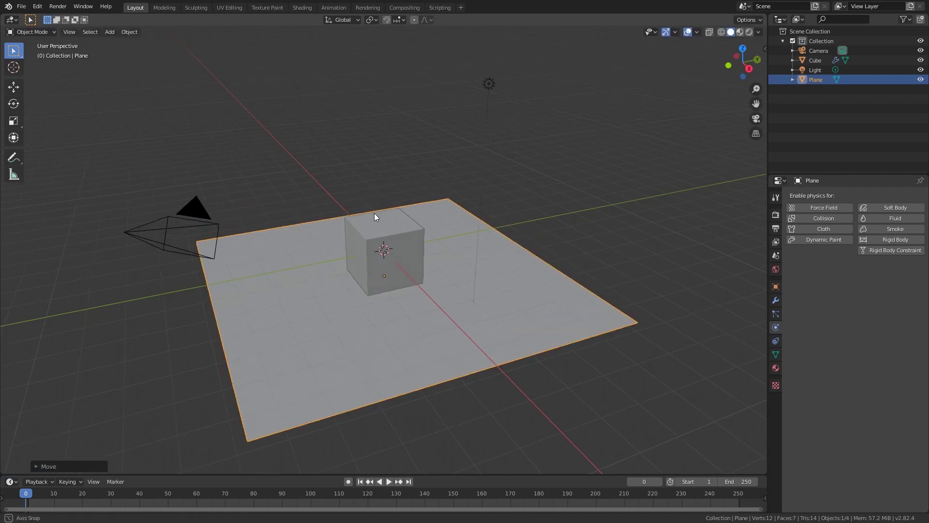
# Select the cube and play the first frames of its cloth simulation against the plane.
pyautogui.moveTo(374, 213); pyautogui.dragTo(347, 203, button='middle')
pyautogui.scroll(5, 400, 269)
pyautogui.rightClick(391, 329)
pyautogui.moveTo(390, 339); pyautogui.dragTo(439, 368, button='middle')
pyautogui.click(388, 481)
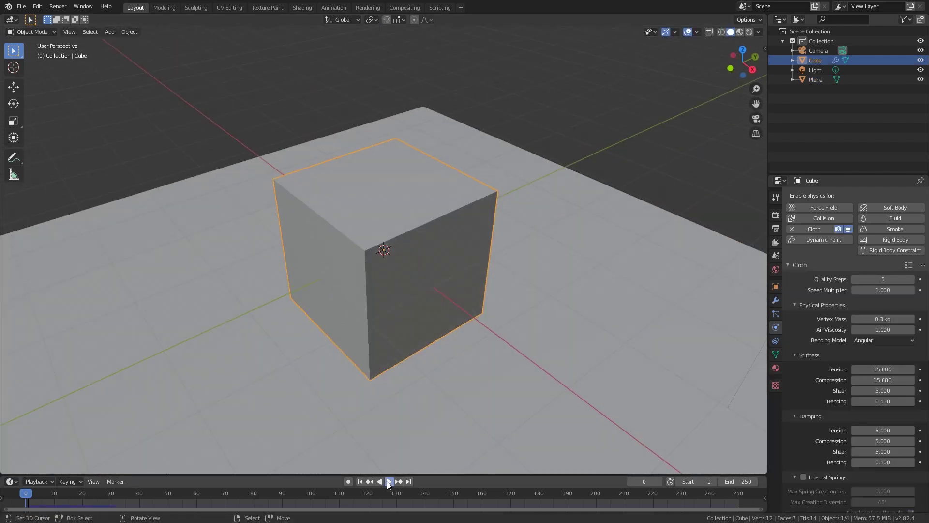
pyautogui.click(389, 481)
# Enable Collision physics on the plane and play the simulation from frame 0.
pyautogui.click(513, 164)
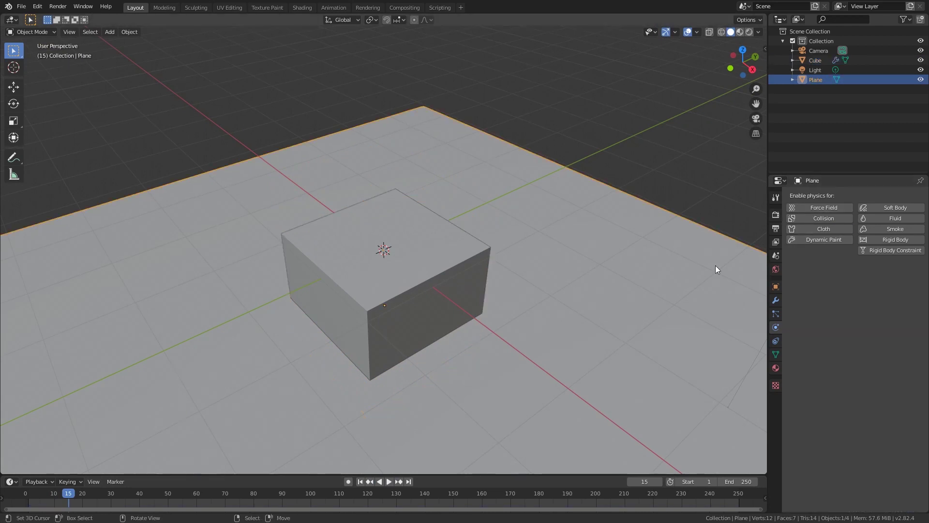
pyautogui.click(815, 216)
pyautogui.moveTo(56, 487); pyautogui.dragTo(25, 493)
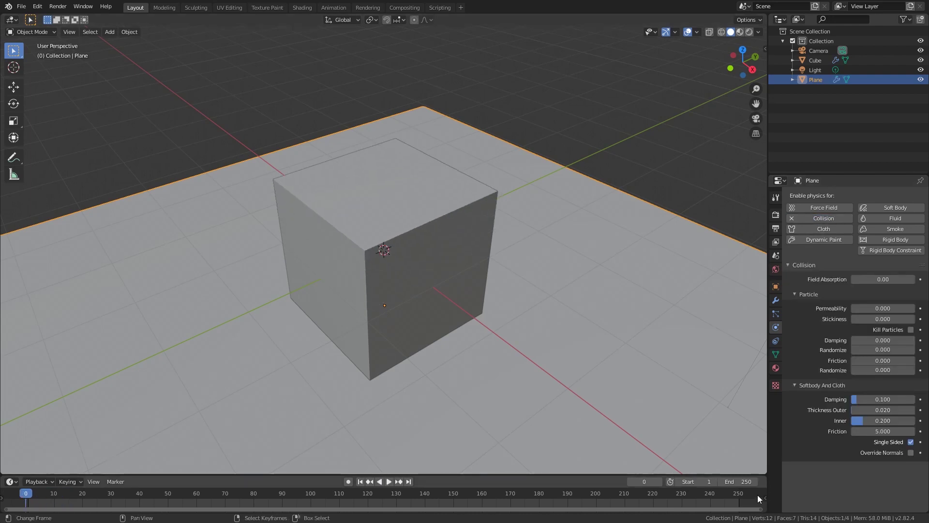
pyautogui.click(389, 481)
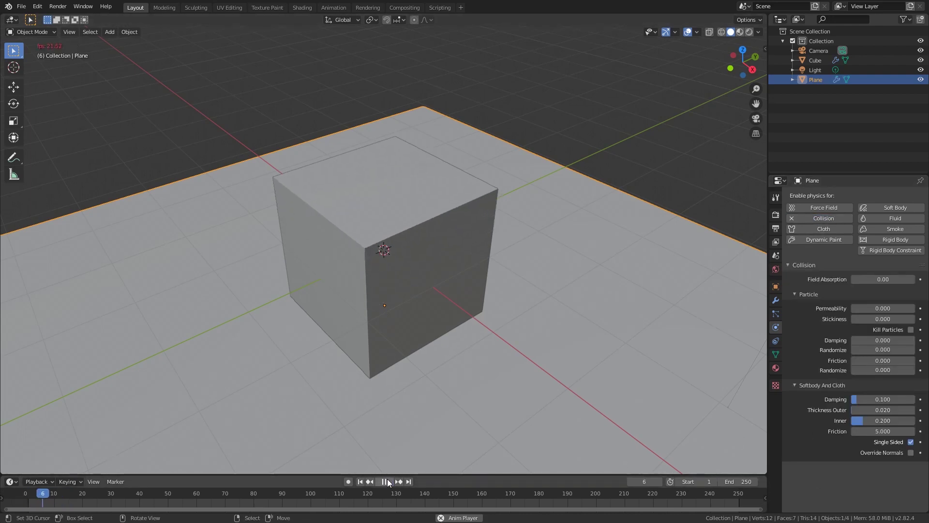
pyautogui.moveTo(528, 338); pyautogui.dragTo(415, 239, button='middle')
# Subdivide the whole cube mesh three times in Edit Mode and return to Object Mode.
pyautogui.click(415, 239)
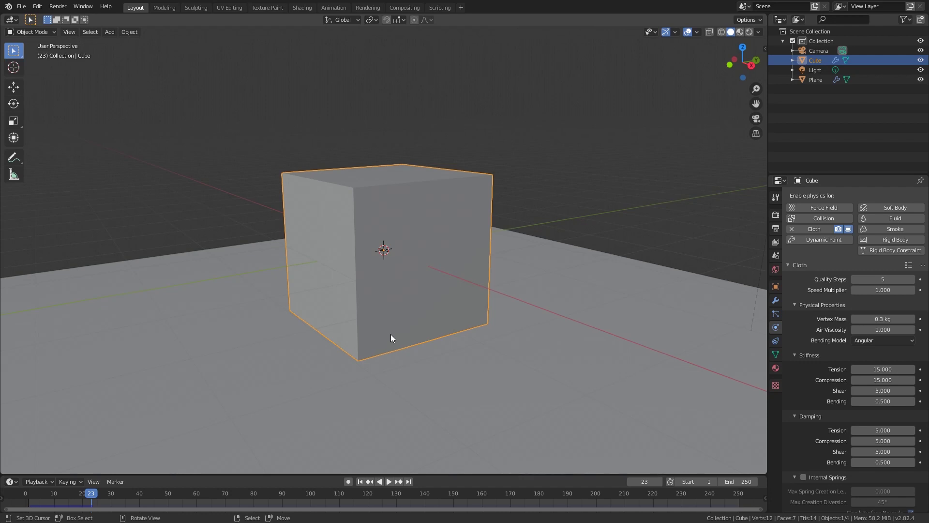
pyautogui.press('Tab')
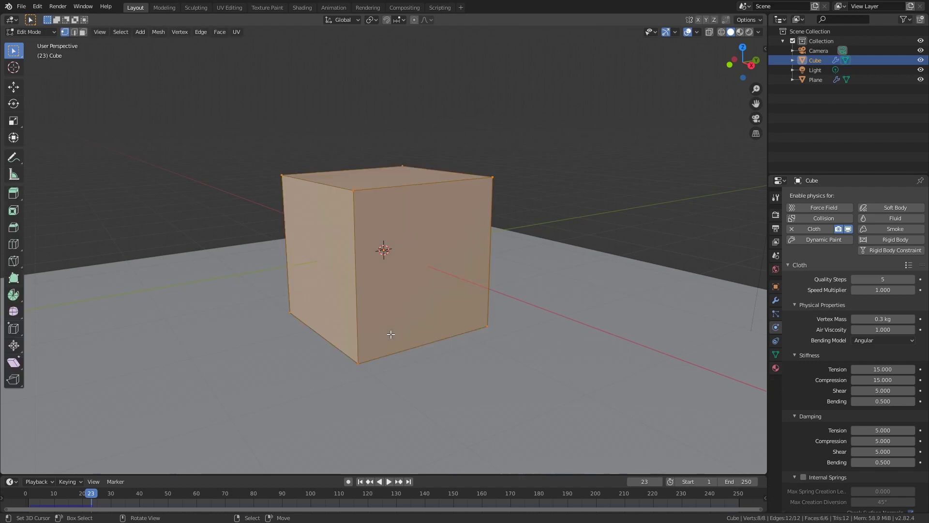
pyautogui.rightClick(413, 205)
pyautogui.click(413, 205)
pyautogui.rightClick(413, 205)
pyautogui.click(413, 205)
pyautogui.rightClick(413, 205)
pyautogui.click(413, 205)
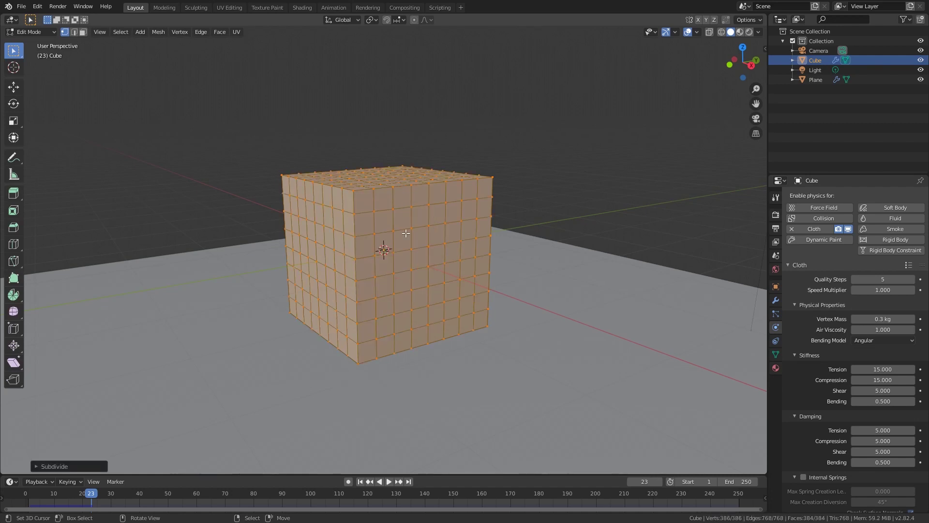
pyautogui.press('Tab')
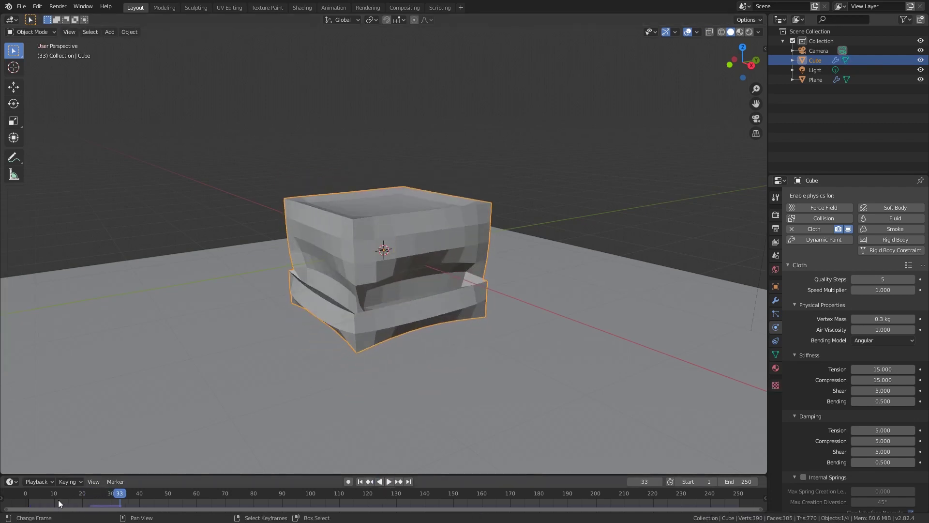
# Play the subdivided cube's cloth simulation from the start and inspect the deformed cube from several angles.
pyautogui.press('Escape')
pyautogui.click(389, 480)
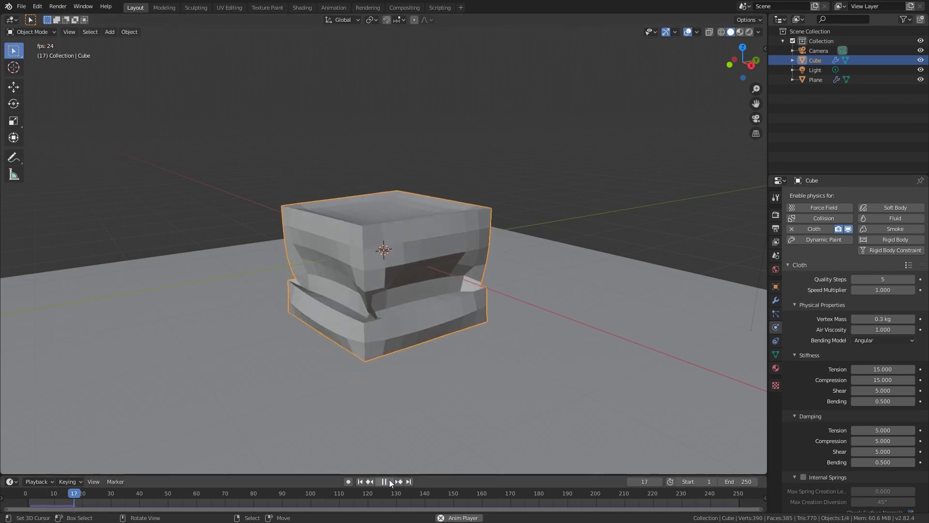
pyautogui.hotkey('shift', 'Left')
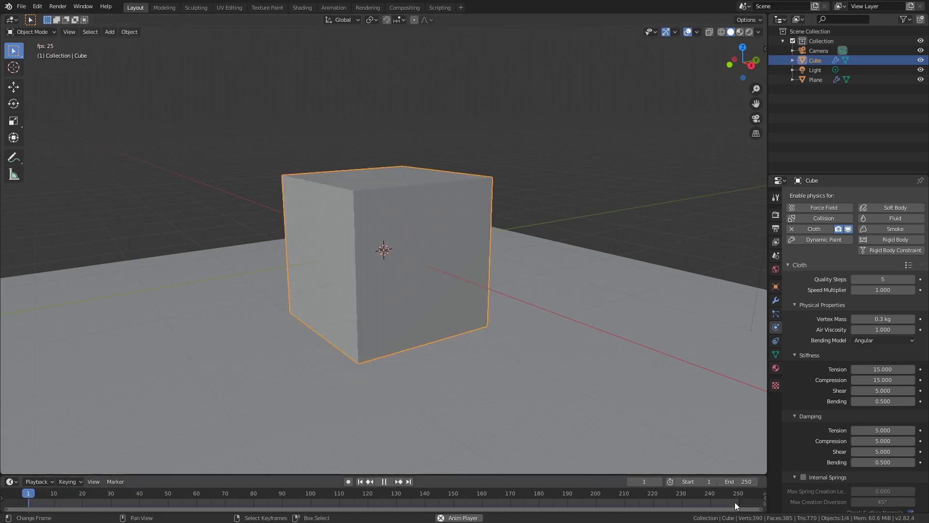
pyautogui.click(384, 482)
pyautogui.moveTo(445, 197); pyautogui.dragTo(411, 251, button='middle')
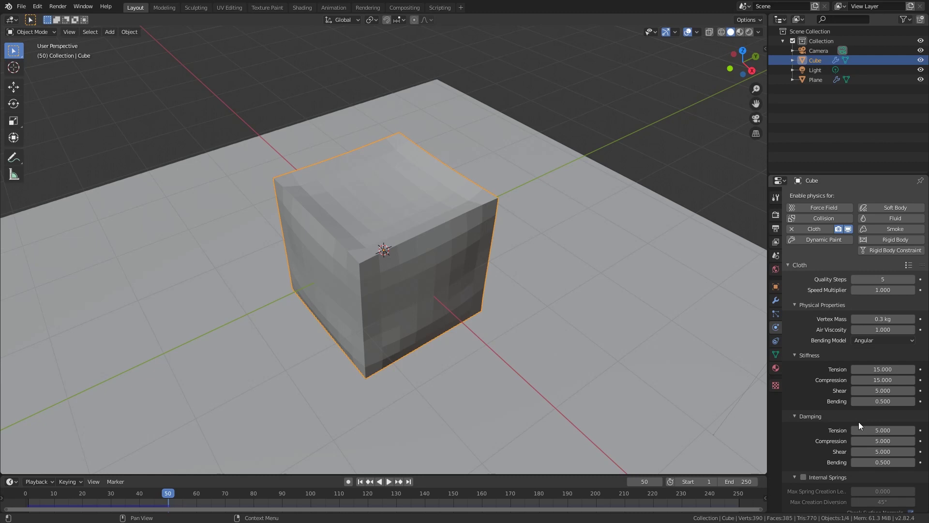
pyautogui.moveTo(442, 271); pyautogui.dragTo(465, 245, button='middle')
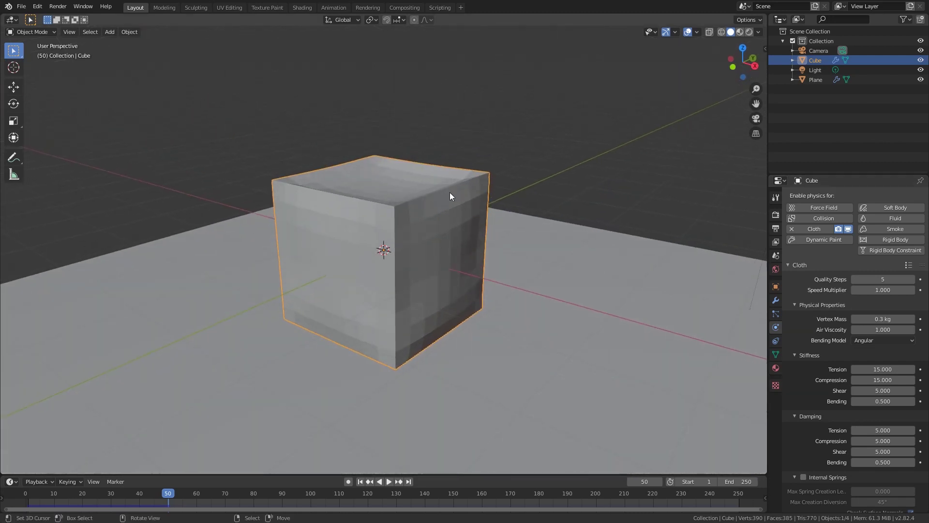
# Enable the Pressure option in the cube's cloth Physical Properties.
pyautogui.click(810, 263)
pyautogui.click(806, 266)
pyautogui.click(819, 303)
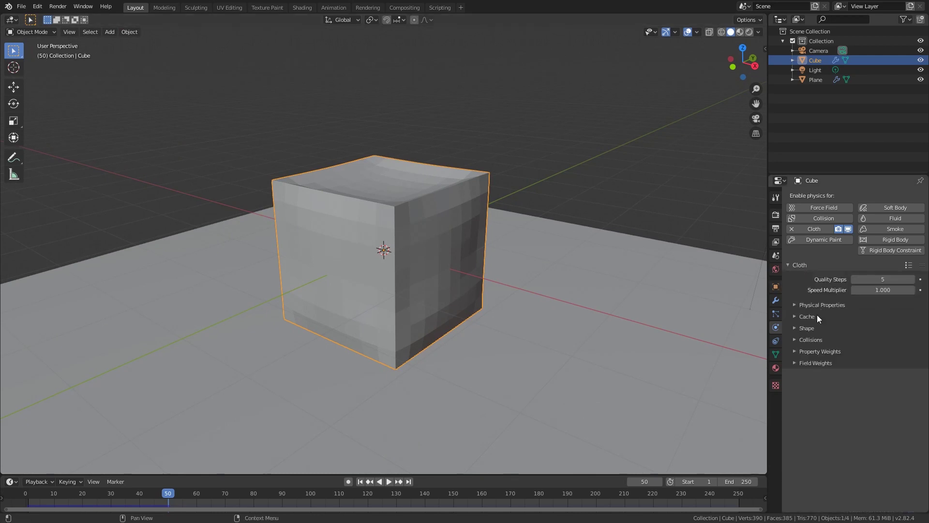
pyautogui.click(811, 340)
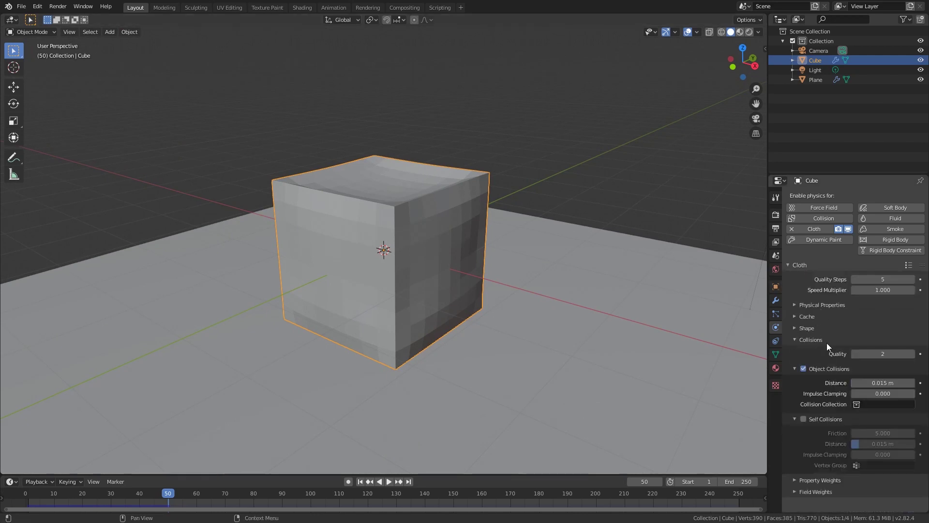
pyautogui.click(816, 305)
pyautogui.scroll(-1, 818, 310)
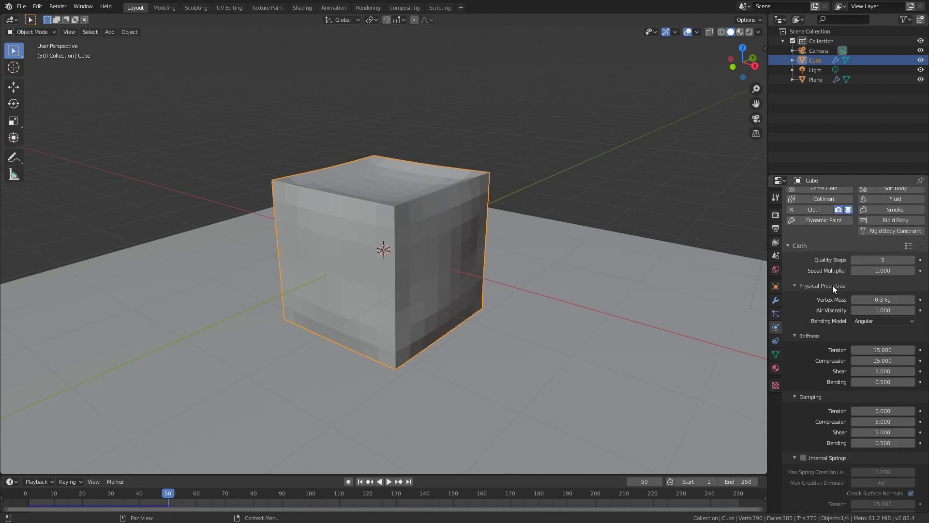
pyautogui.scroll(-9, 852, 338)
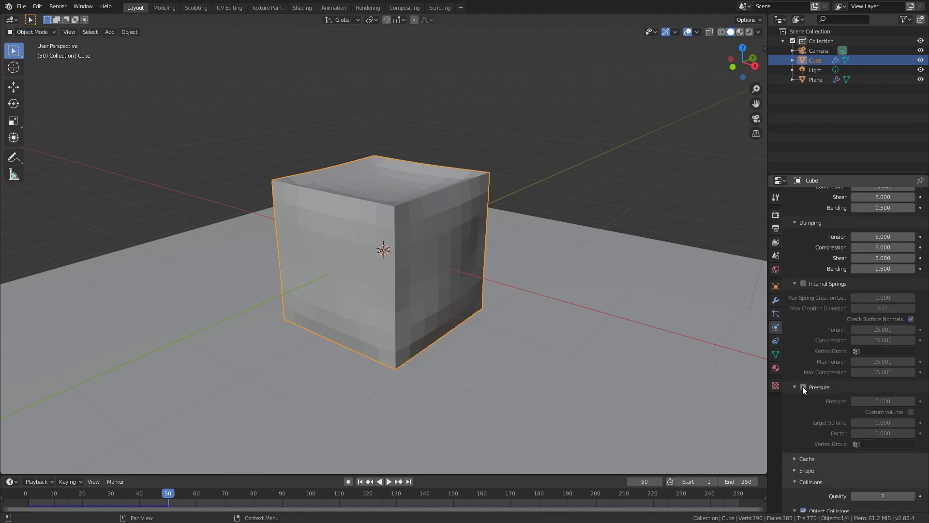
pyautogui.click(803, 387)
# Try raising the cloth Pressure to 6.4 and cancel the change.
pyautogui.moveTo(399, 347); pyautogui.dragTo(432, 249)
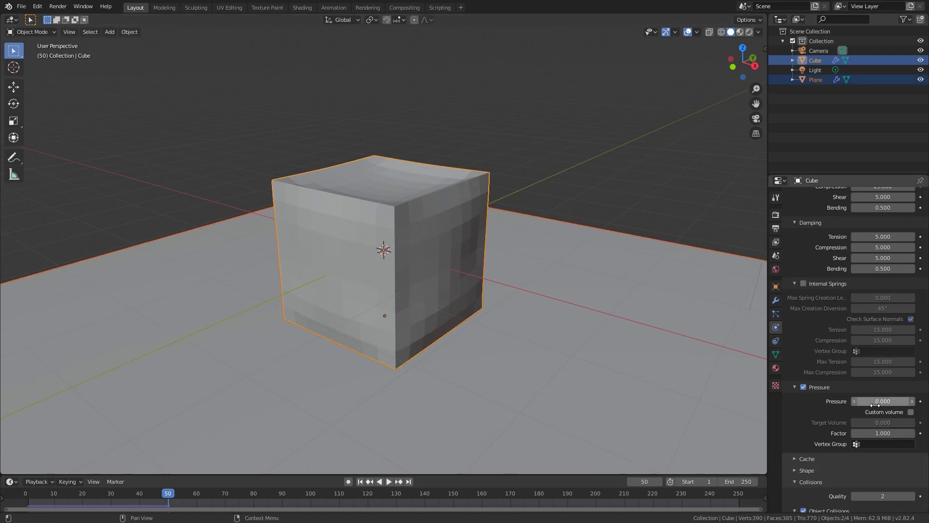
pyautogui.moveTo(877, 400); pyautogui.dragTo(900, 401)
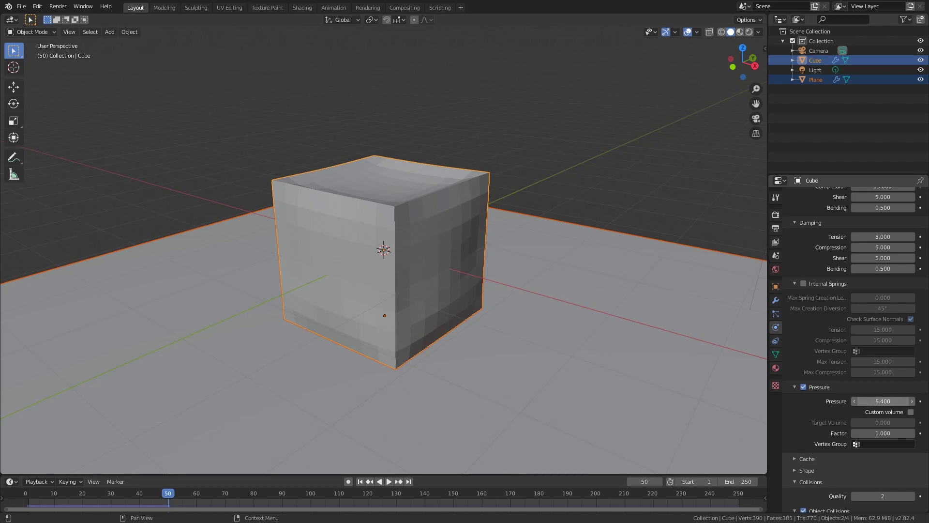
pyautogui.rightClick(872, 401)
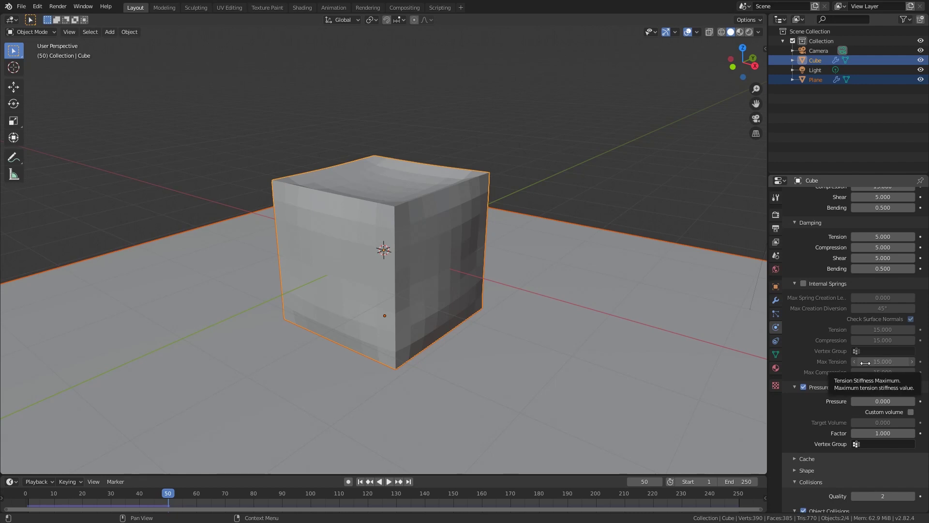
# Play the simulation, set the cloth Pressure to 1.2 and view the cube from several angles.
pyautogui.click(389, 481)
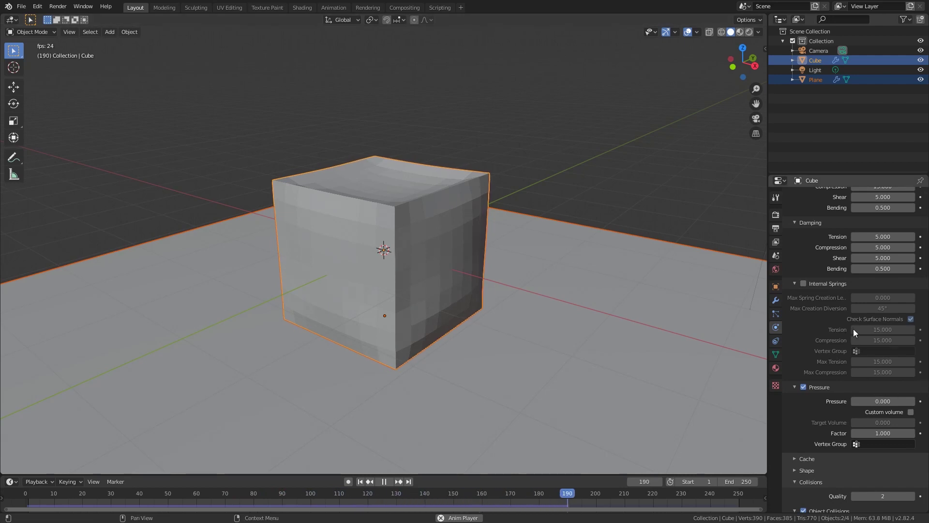
pyautogui.moveTo(869, 397); pyautogui.dragTo(888, 397)
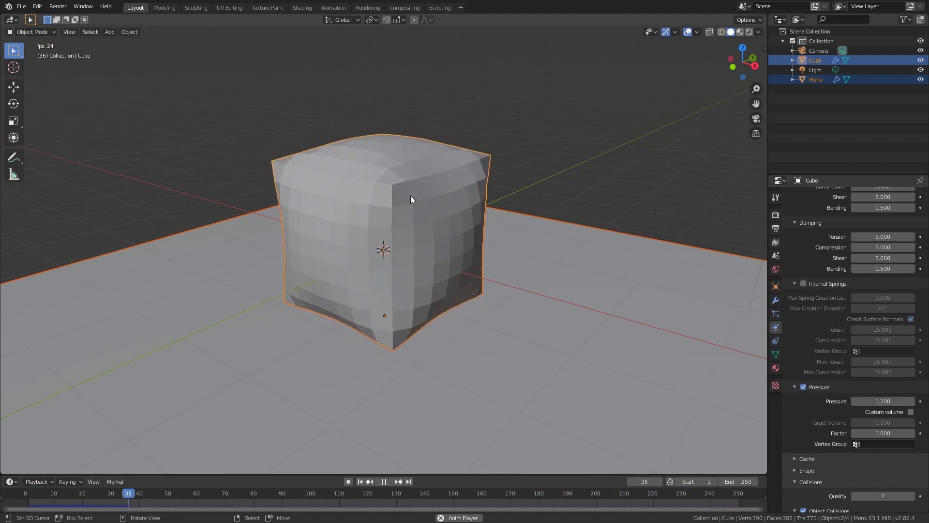
pyautogui.moveTo(451, 338); pyautogui.dragTo(501, 285, button='middle')
pyautogui.moveTo(394, 175); pyautogui.dragTo(364, 251, button='middle')
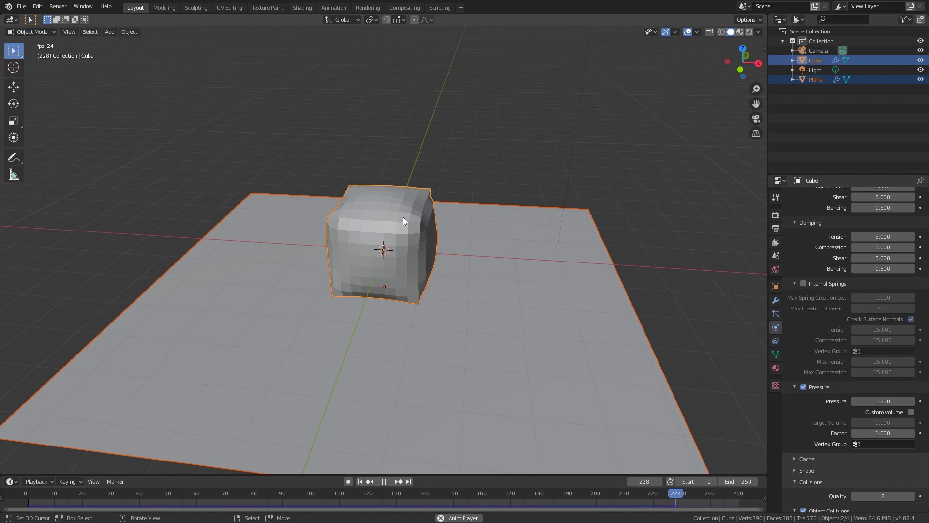
pyautogui.moveTo(456, 237); pyautogui.dragTo(500, 252, button='middle')
# Try a negative cloth Pressure during playback and set the Pressure to 1.7.
pyautogui.moveTo(884, 401); pyautogui.dragTo(820, 401)
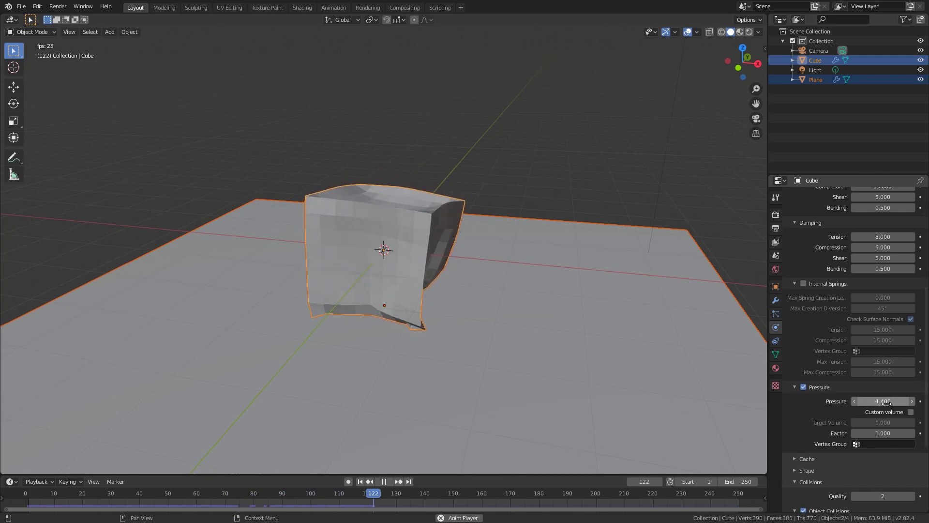
pyautogui.moveTo(882, 401); pyautogui.dragTo(921, 400)
pyautogui.click(883, 400)
pyautogui.write('1.7')
pyautogui.press('Return')
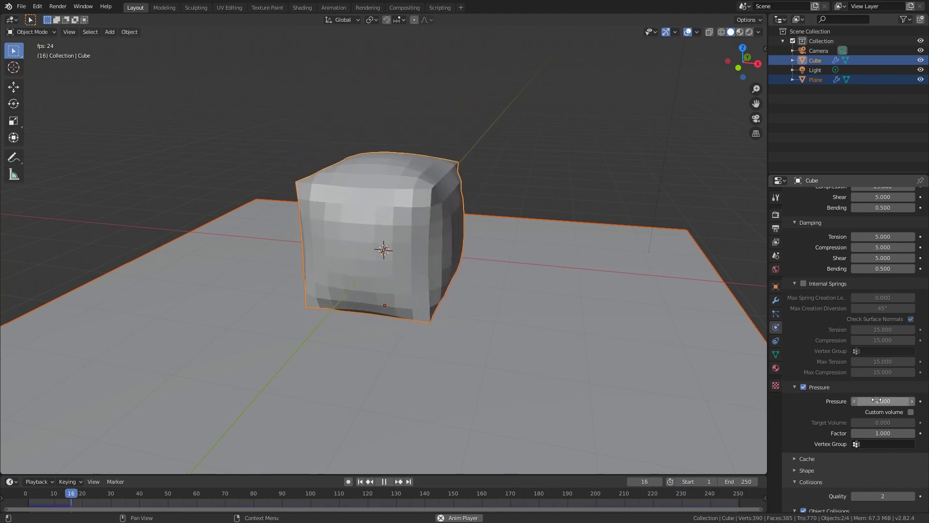
# Set the cloth Pressure to 0 while the simulation is playing.
pyautogui.click(875, 397)
pyautogui.write('0')
pyautogui.press('Return')
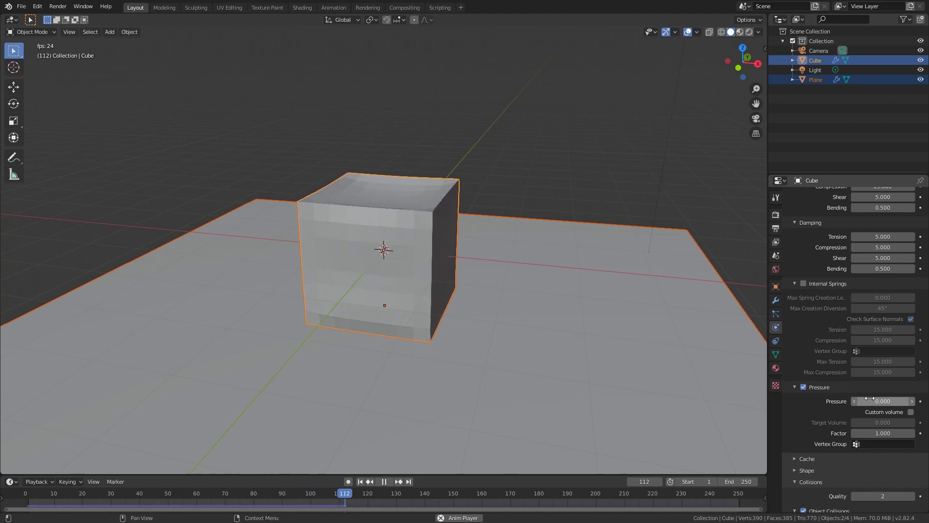
# Stop the playback and check the keyframing options available for the cloth Pressure value.
pyautogui.click(383, 481)
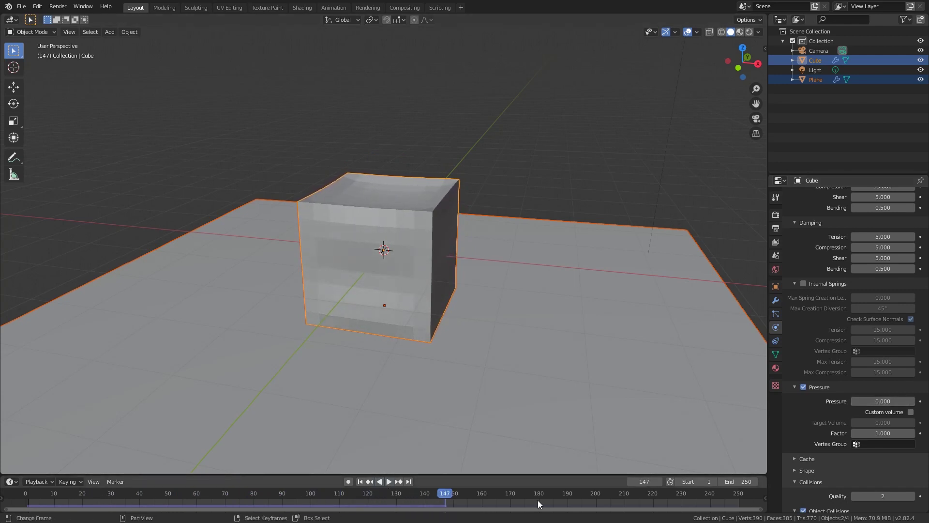
pyautogui.rightClick(886, 401)
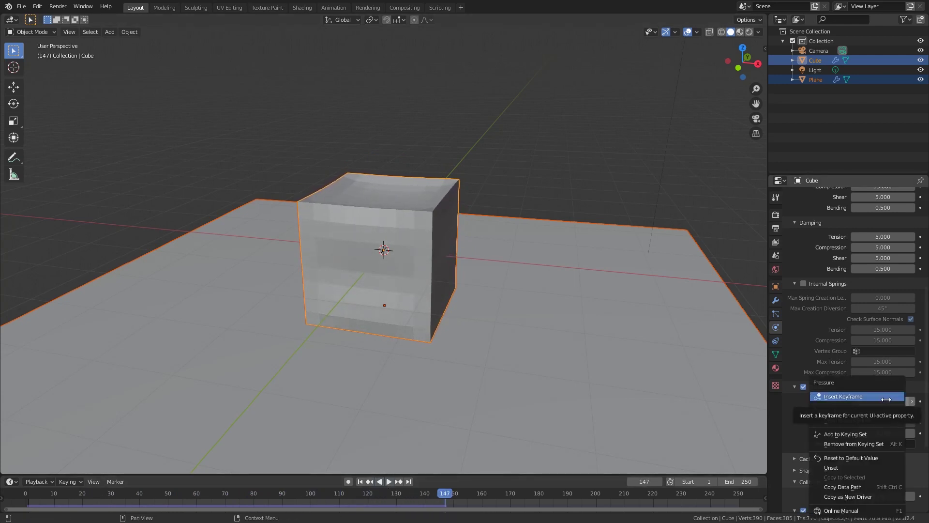
pyautogui.press('Escape')
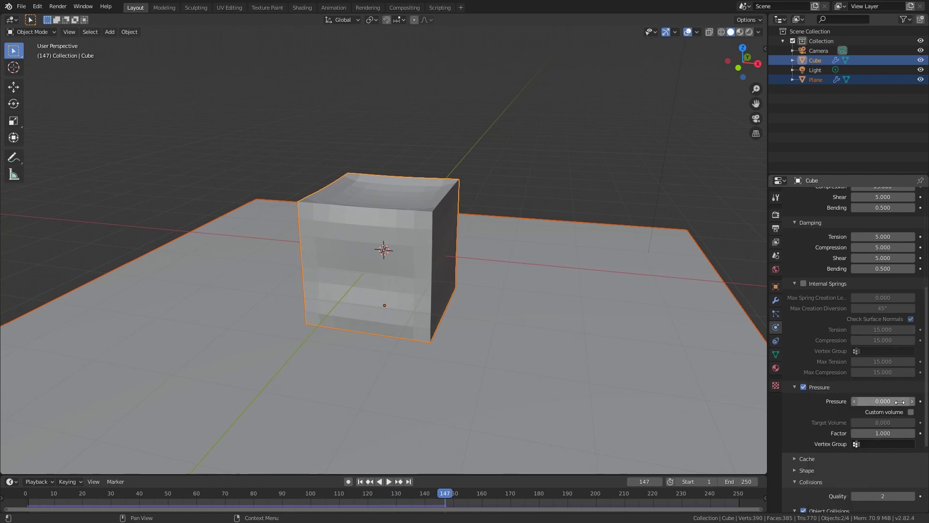
# Play the simulation with Custom volume enabled, try a different Target Volume and reset it to its default value.
pyautogui.click(389, 481)
pyautogui.click(911, 412)
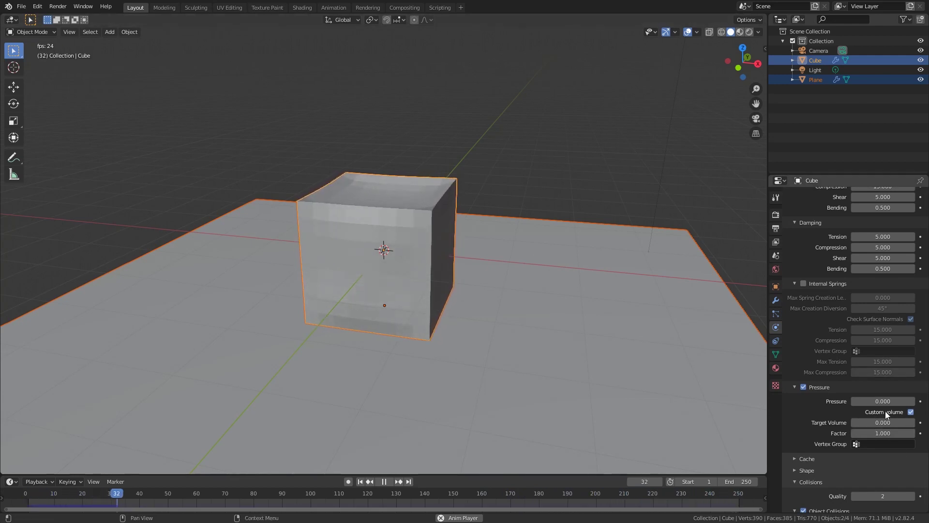
pyautogui.moveTo(882, 421); pyautogui.dragTo(892, 421)
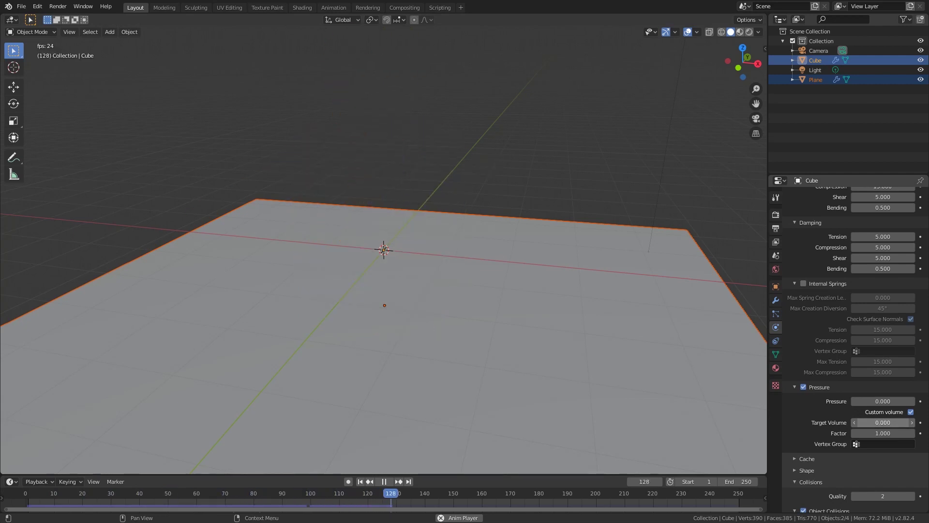
pyautogui.rightClick(883, 421)
pyautogui.click(848, 458)
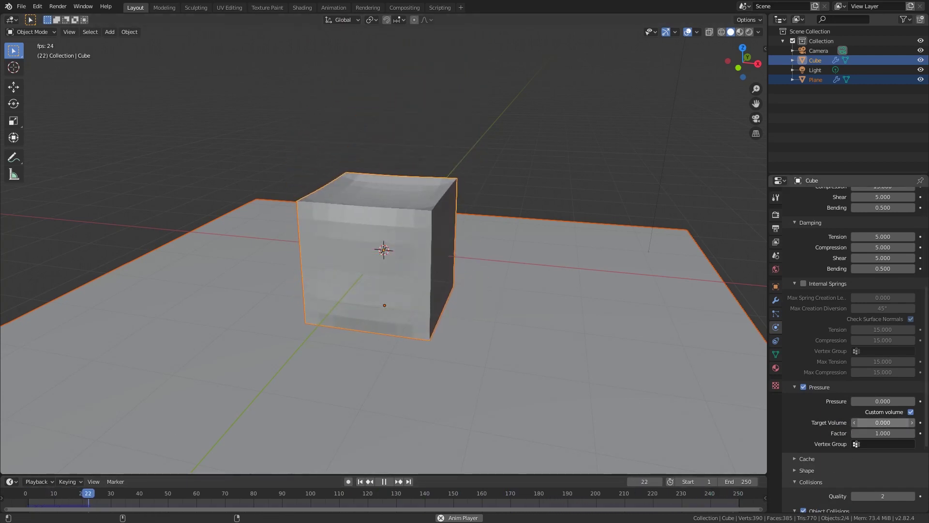
# Set the cloth Pressure to 1, the Target Volume to 3.8 and the Factor to 4.2 while the simulation plays.
pyautogui.click(883, 401)
pyautogui.write('1')
pyautogui.press('Return')
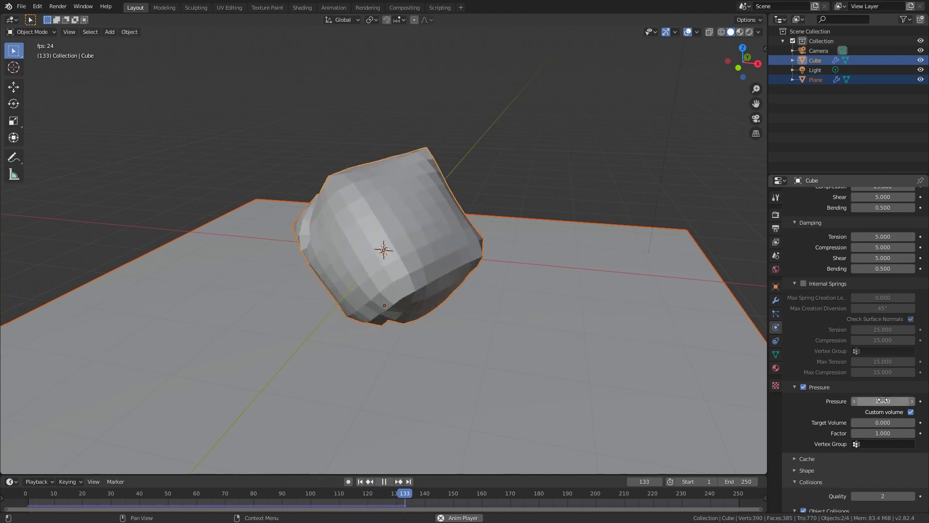
pyautogui.moveTo(883, 422); pyautogui.dragTo(927, 414)
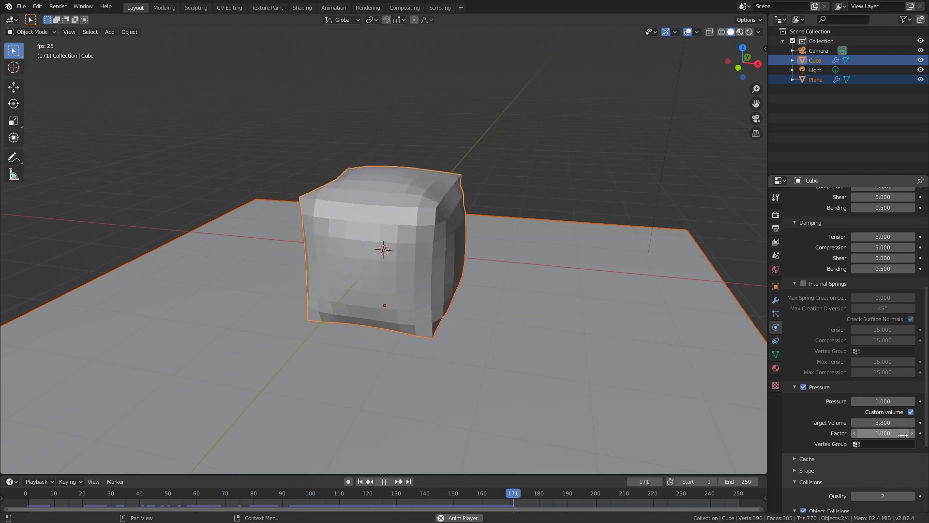
pyautogui.moveTo(885, 433); pyautogui.dragTo(912, 433)
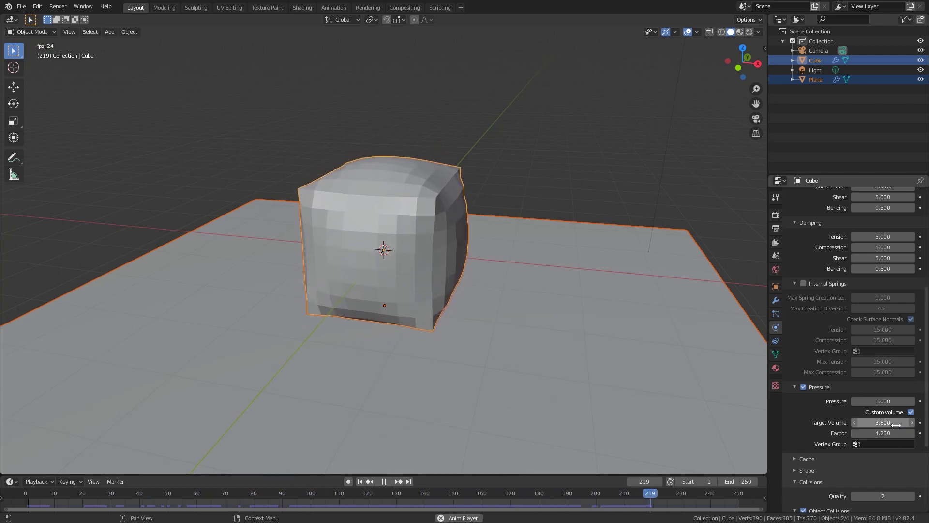
# Turn off Custom volume with the Factor set to 2.1, and disable the cloth Pressure before stopping playback.
pyautogui.click(911, 411)
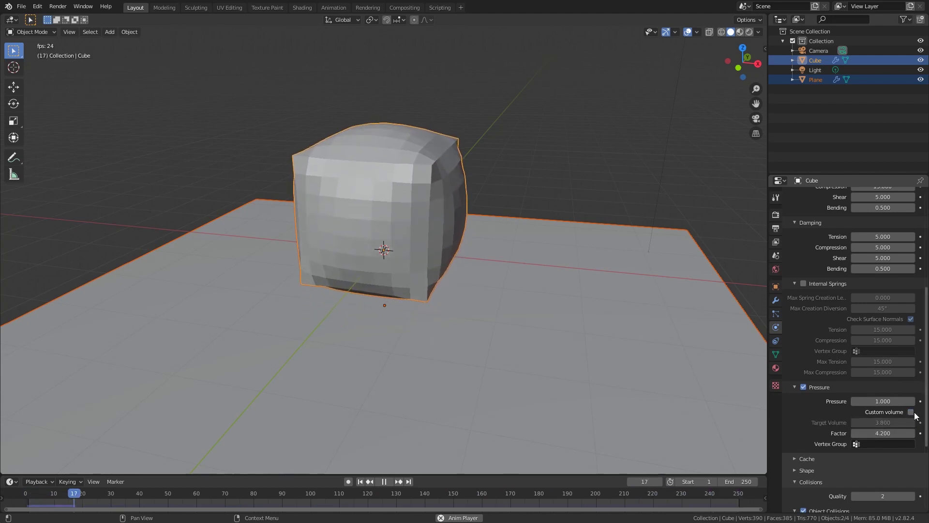
pyautogui.moveTo(891, 433)
pyautogui.mouseDown()
pyautogui.moveTo(854, 433)
pyautogui.moveTo(906, 433)
pyautogui.mouseUp()
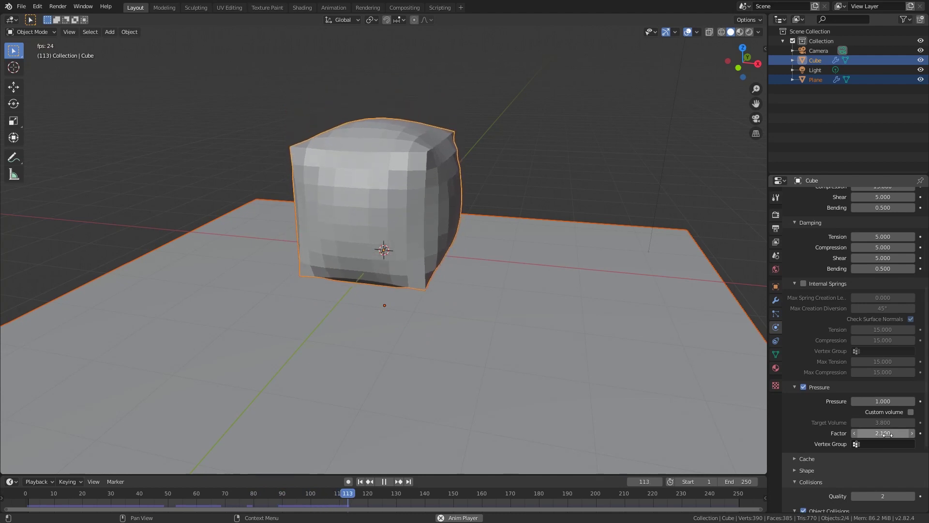
pyautogui.click(803, 386)
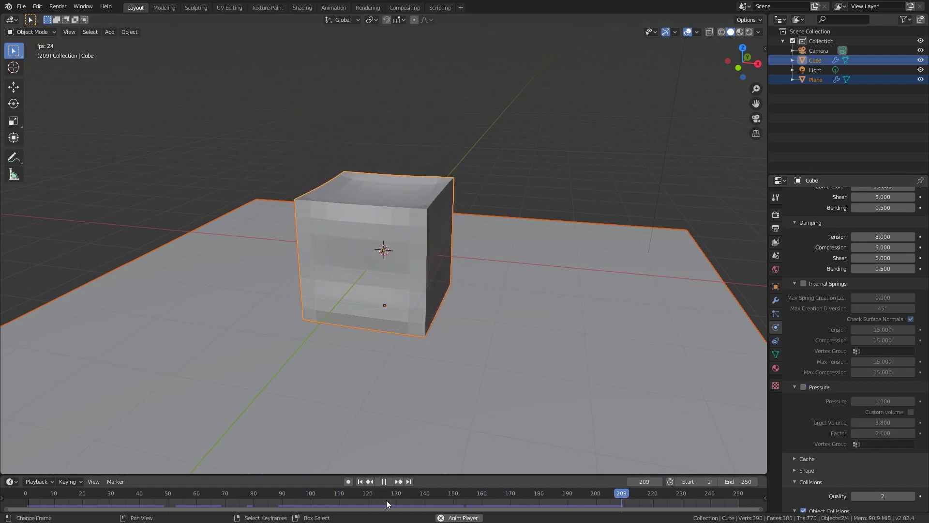
pyautogui.click(385, 484)
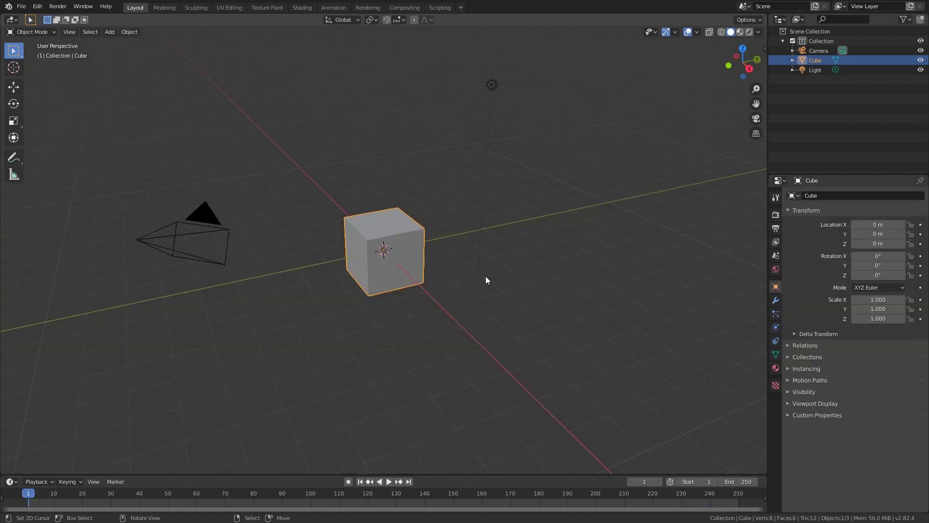
# Delete the default cube of the new scene and add a torus mesh in its place.
pyautogui.press('x')
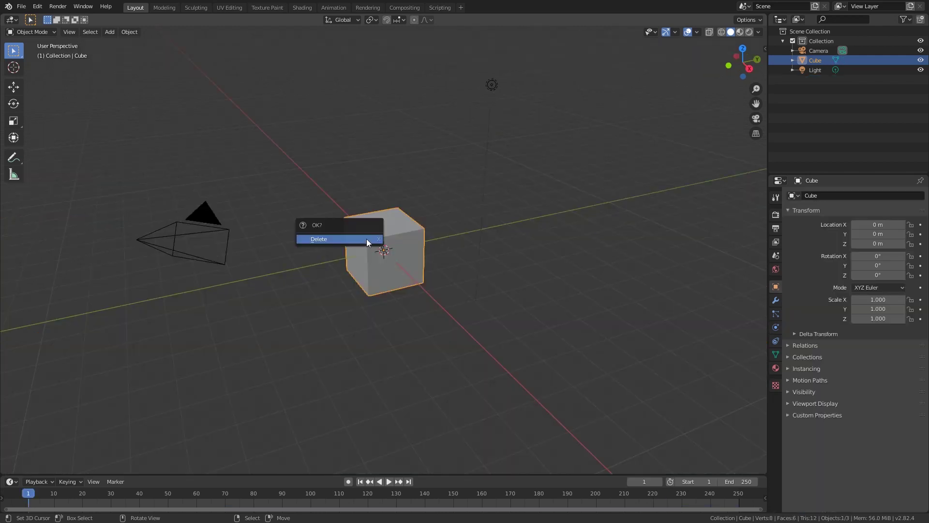
pyautogui.click(367, 239)
pyautogui.hotkey('shift', 'a')
pyautogui.moveTo(367, 239)
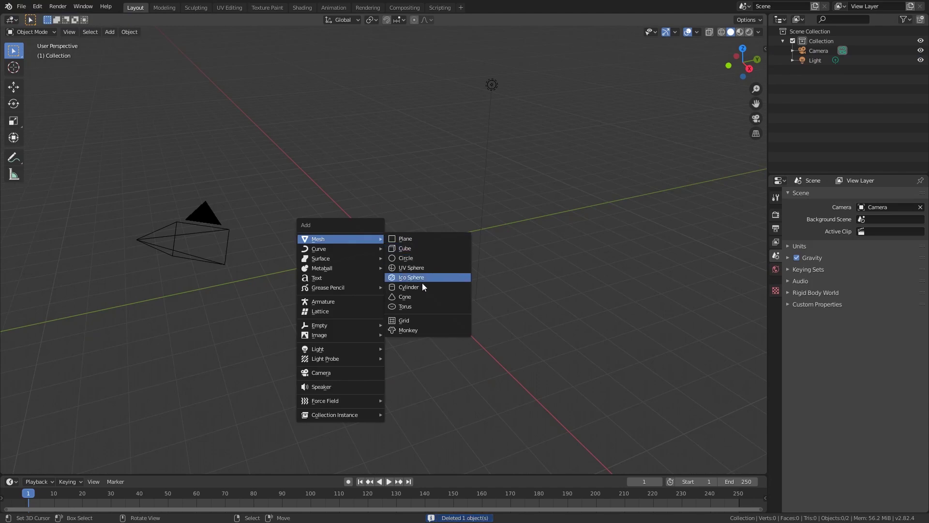
pyautogui.click(415, 306)
pyautogui.scroll(8, 442, 278)
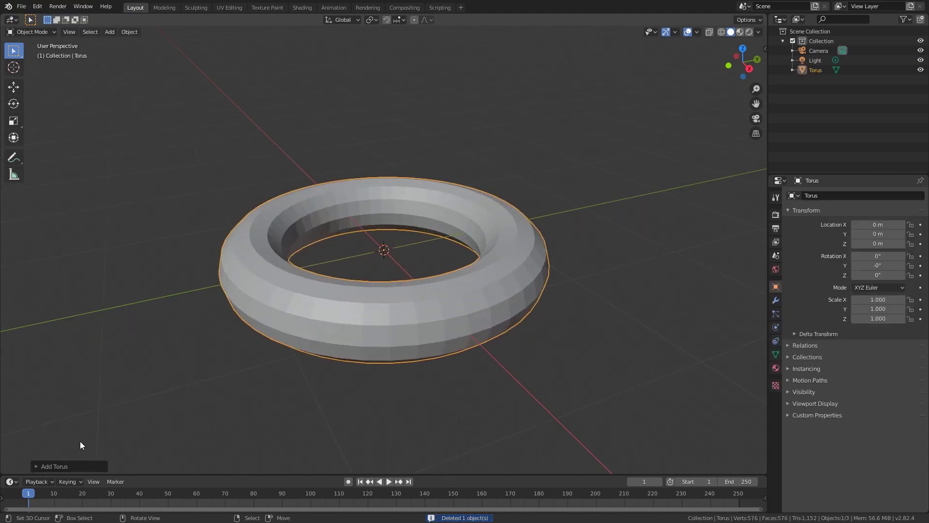
# Set the torus to 96 major segments and 24 minor segments.
pyautogui.click(37, 465)
pyautogui.click(94, 381)
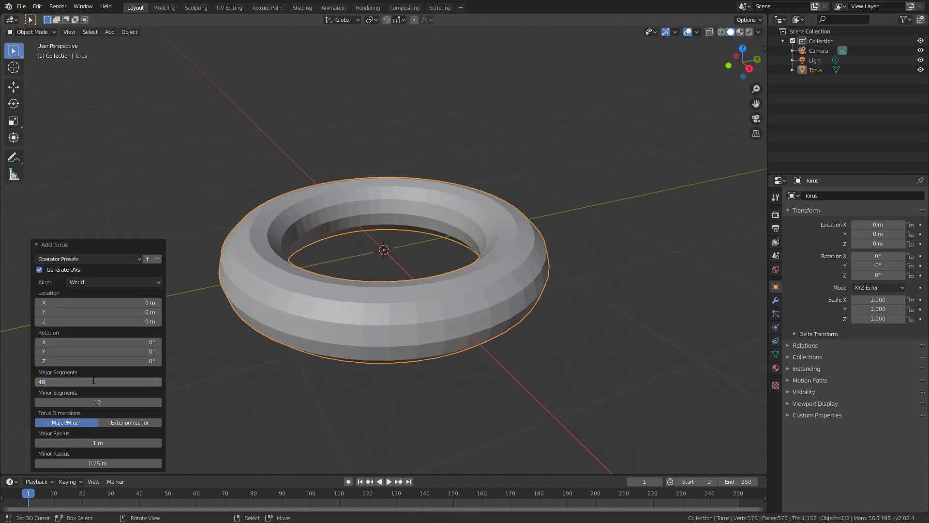
pyautogui.write('*2')
pyautogui.press('Return')
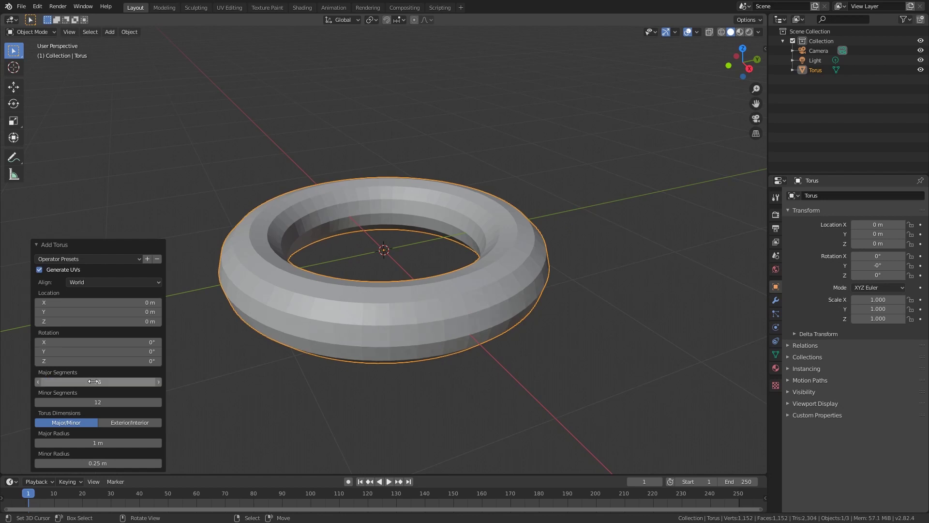
pyautogui.click(125, 405)
pyautogui.write('*2')
pyautogui.press('Return')
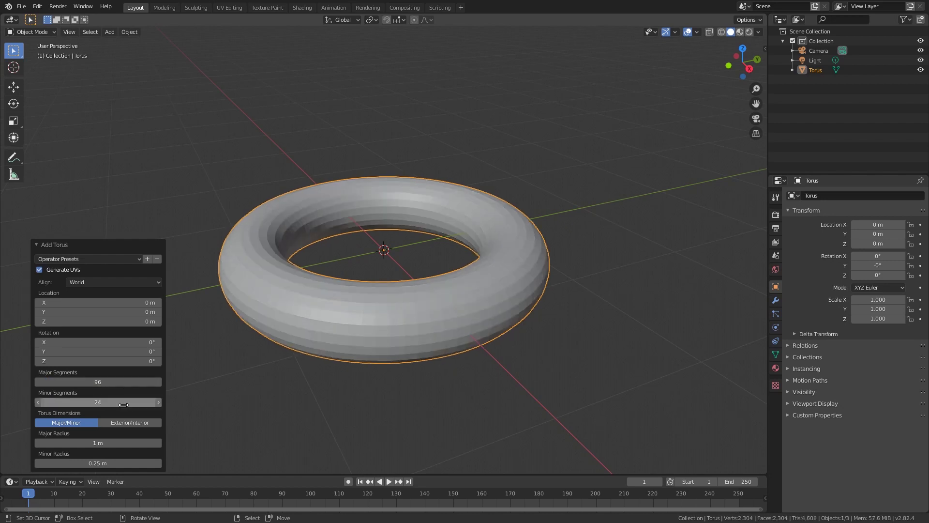
# Set the torus's minor radius to 0.3 m and shade the torus smooth.
pyautogui.moveTo(98, 463); pyautogui.dragTo(105, 463)
pyautogui.click(99, 463)
pyautogui.press('BackSpace')
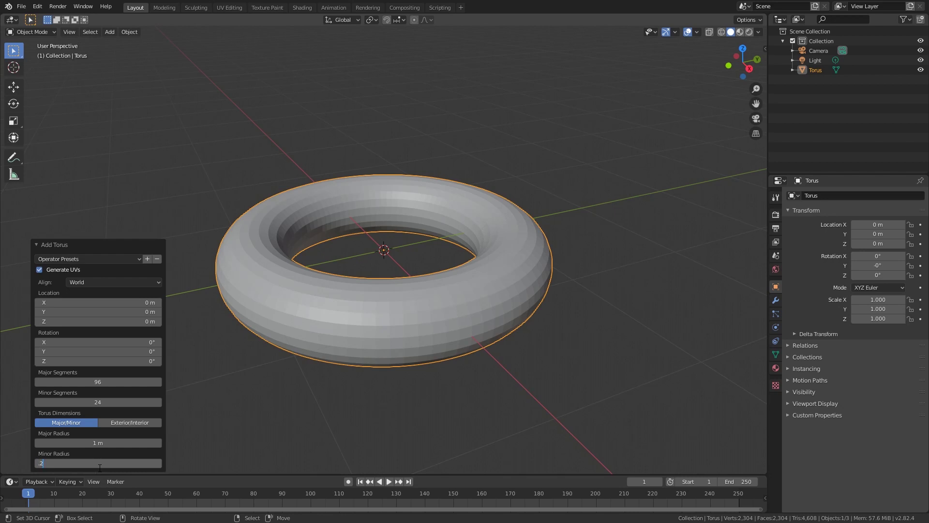
pyautogui.write('.3')
pyautogui.press('Return')
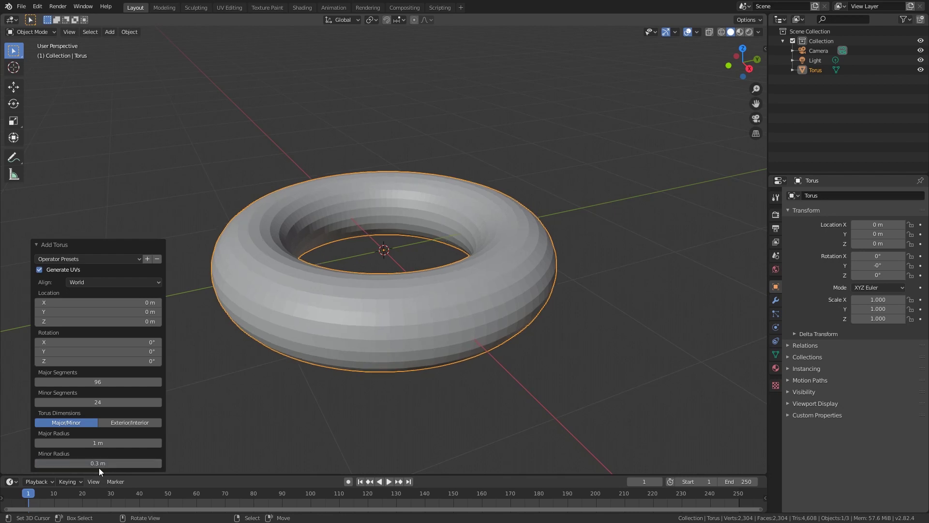
pyautogui.rightClick(485, 269)
pyautogui.click(485, 270)
# Mark seams along the inner and outer edge loops at the torus's mid-height.
pyautogui.moveTo(485, 270); pyautogui.dragTo(457, 282, button='middle')
pyautogui.press('KP_3')
pyautogui.hotkey('shift', 'z')
pyautogui.press('Tab')
pyautogui.click(125, 253)
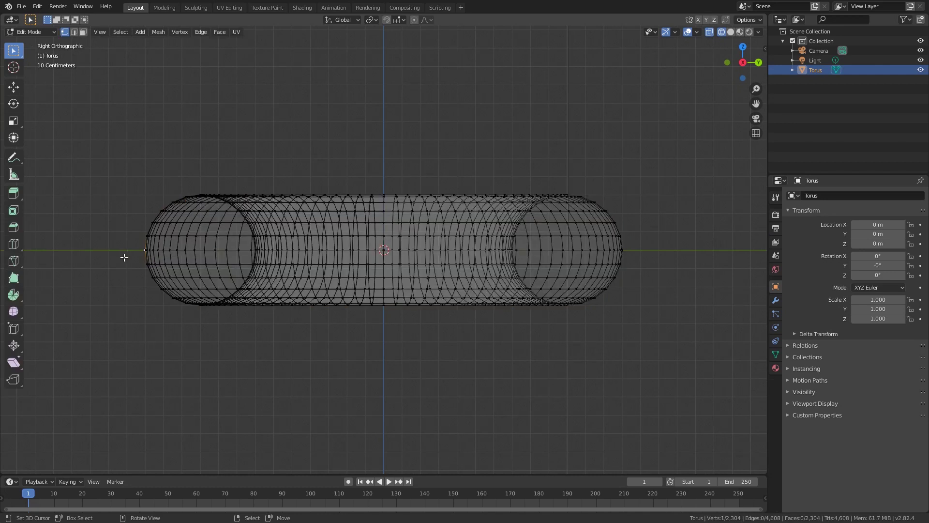
pyautogui.moveTo(118, 266); pyautogui.dragTo(682, 246)
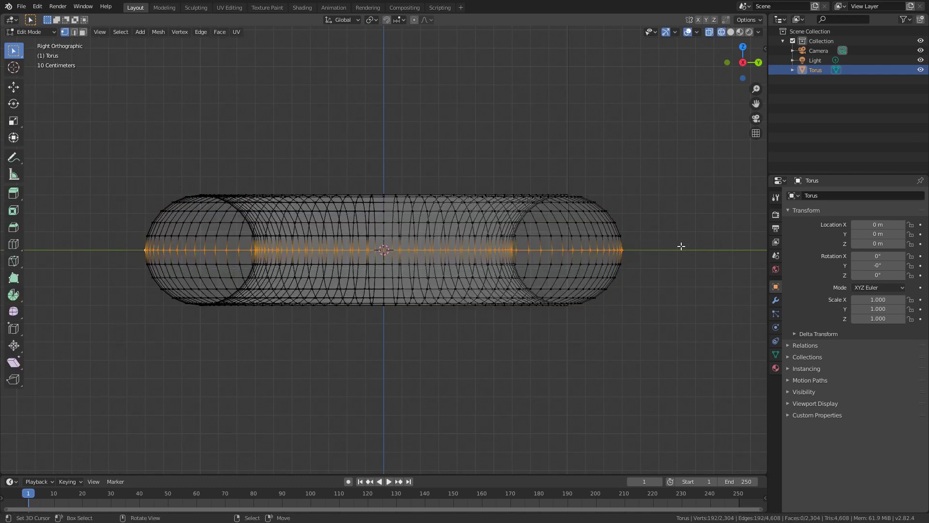
pyautogui.hotkey('shift', 'z')
pyautogui.moveTo(550, 245); pyautogui.dragTo(535, 312, button='middle')
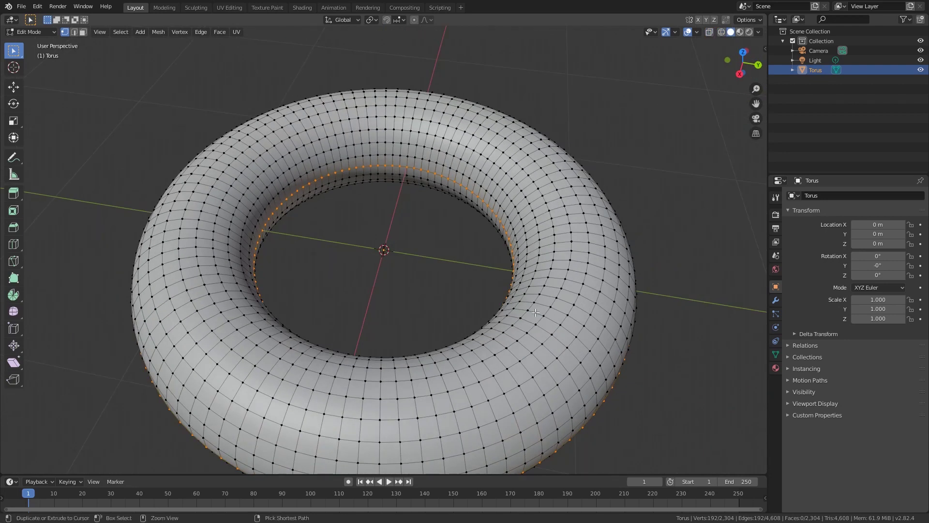
pyautogui.hotkey('ctrl', 'e')
pyautogui.click(532, 312)
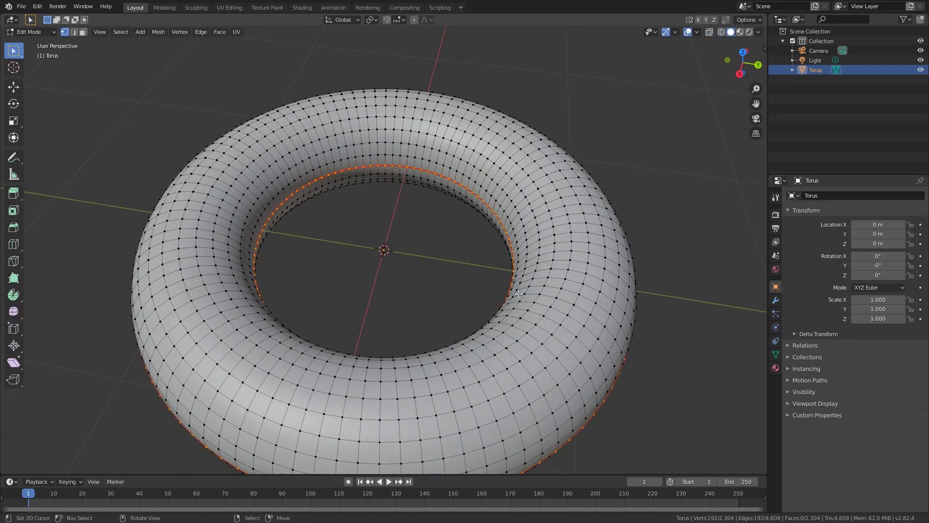
# Unwrap the whole torus mesh along its seams and return to Object Mode.
pyautogui.press('a')
pyautogui.press('u')
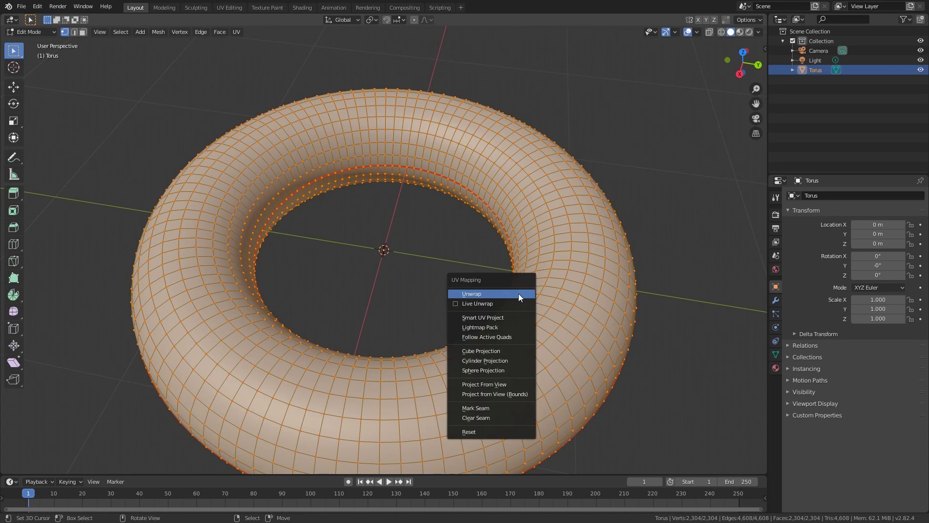
pyautogui.click(518, 293)
pyautogui.press('Tab')
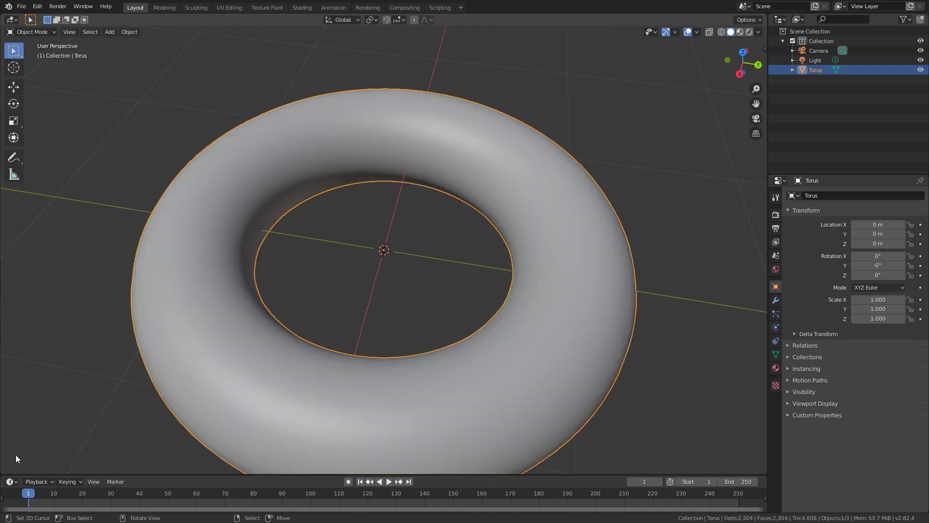
# Examine the torus's unwrapped UV layout in a temporary UV Editor beside the 3D viewport and close that editor.
pyautogui.moveTo(3, 470); pyautogui.dragTo(201, 310)
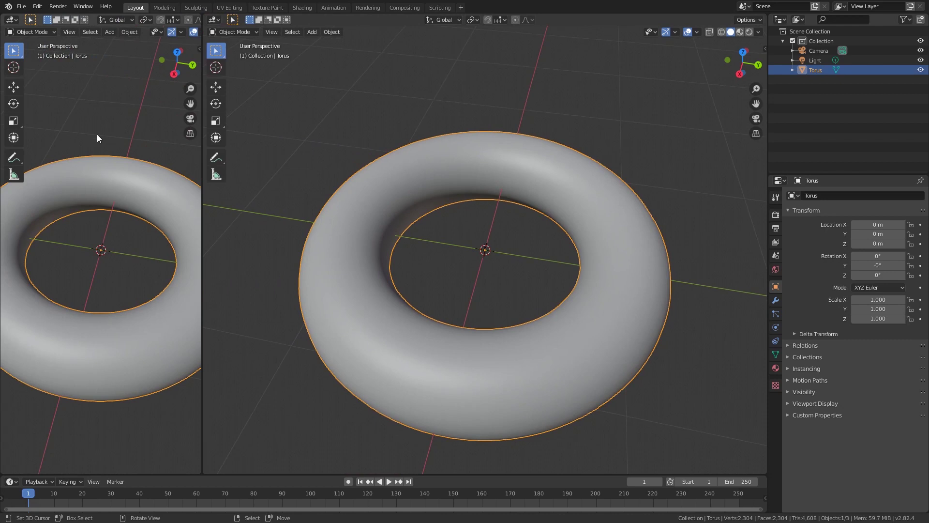
pyautogui.click(32, 32)
pyautogui.click(11, 19)
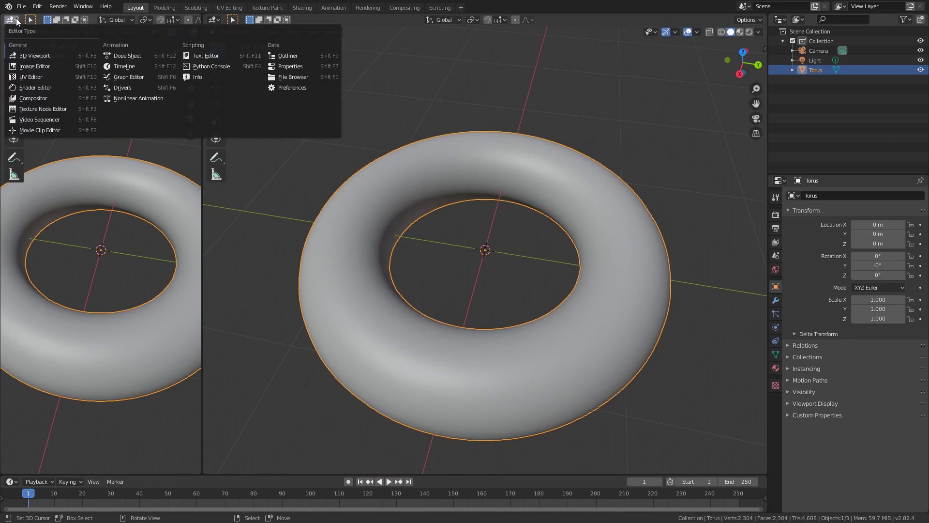
pyautogui.click(50, 75)
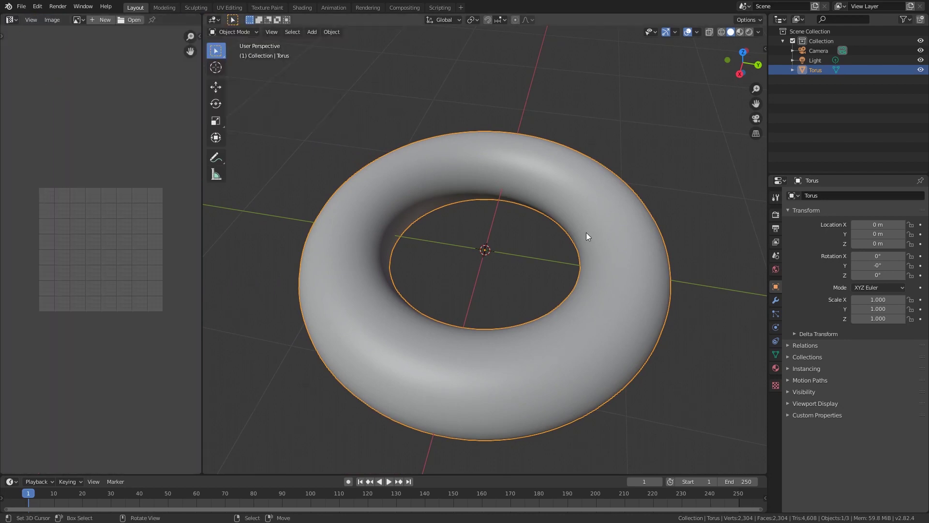
pyautogui.press('Tab')
pyautogui.scroll(3, 121, 267)
pyautogui.moveTo(119, 271); pyautogui.dragTo(208, 237, button='middle')
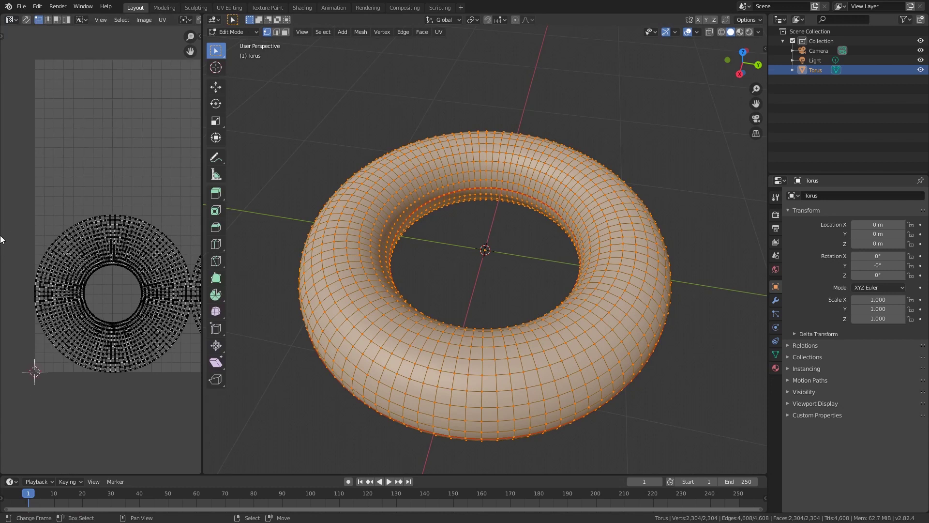
pyautogui.scroll(3, 130, 253)
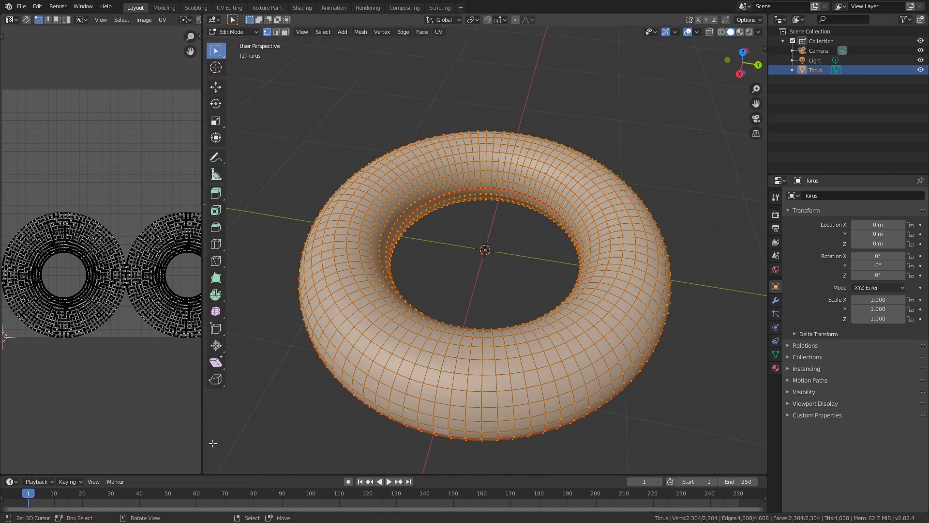
pyautogui.moveTo(207, 470); pyautogui.dragTo(167, 452)
pyautogui.press('Tab')
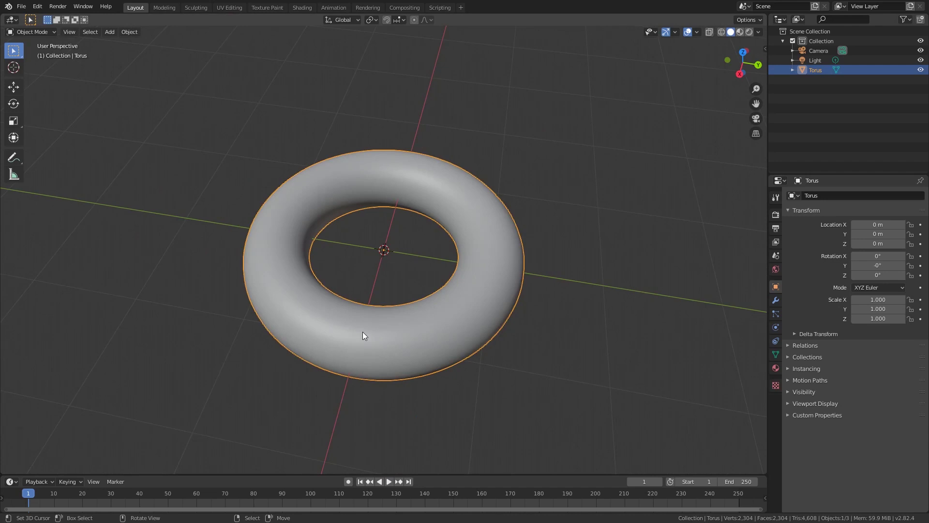
pyautogui.moveTo(421, 342); pyautogui.dragTo(447, 301, button='middle')
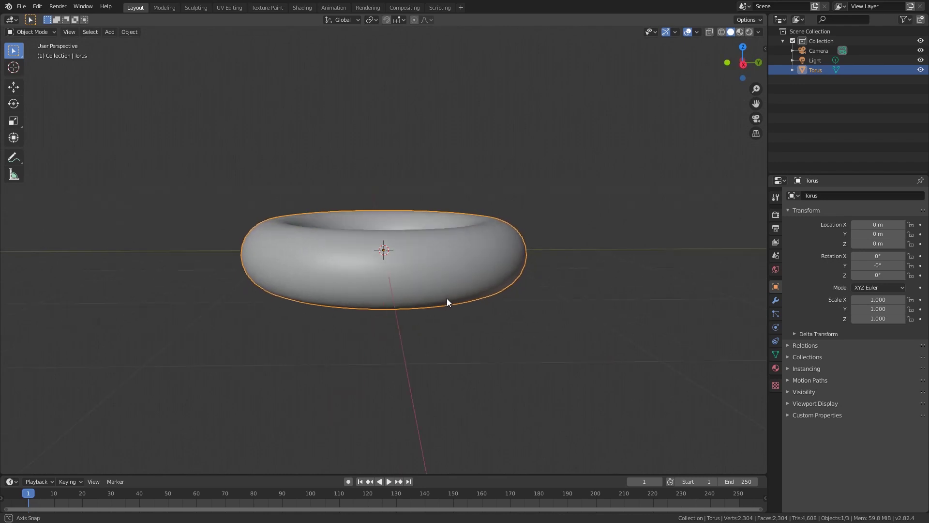
pyautogui.scroll(6, 447, 301)
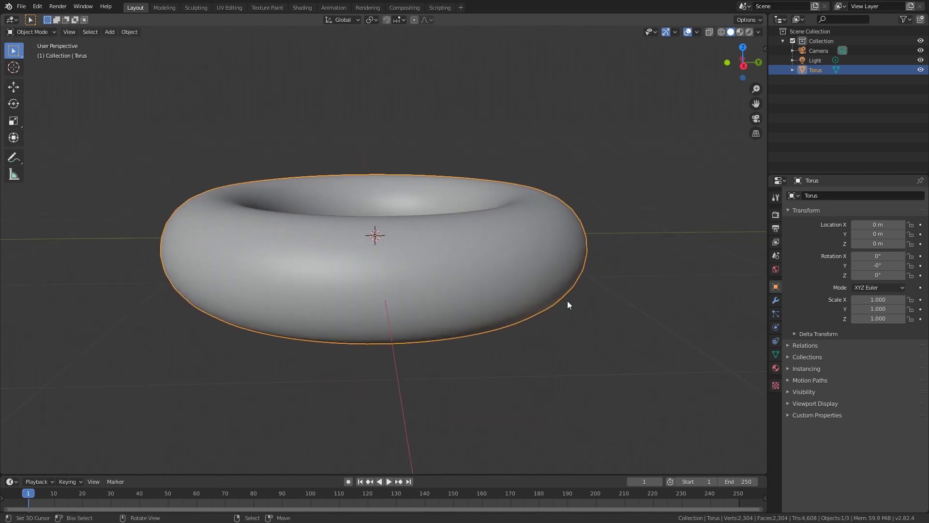
# Add a Multiresolution modifier to the torus and subdivide it three times.
pyautogui.click(775, 300)
pyautogui.click(831, 195)
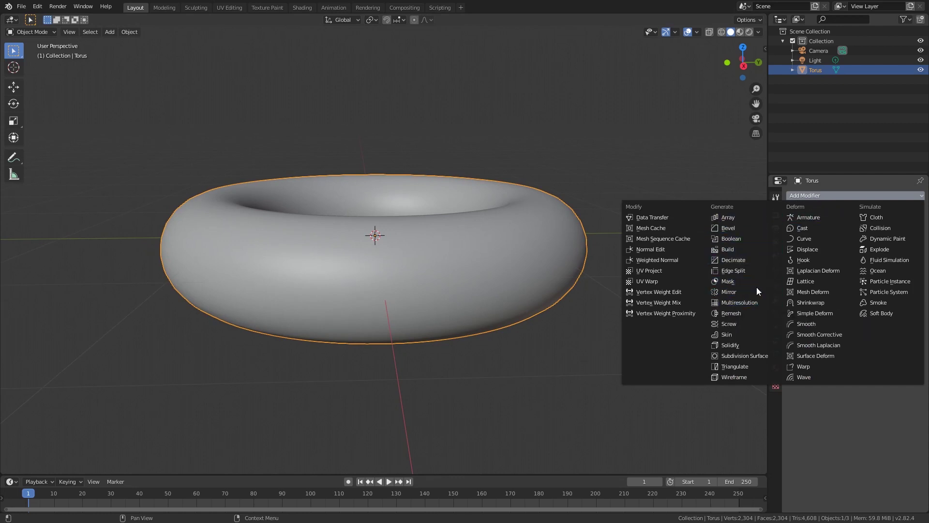
pyautogui.click(743, 302)
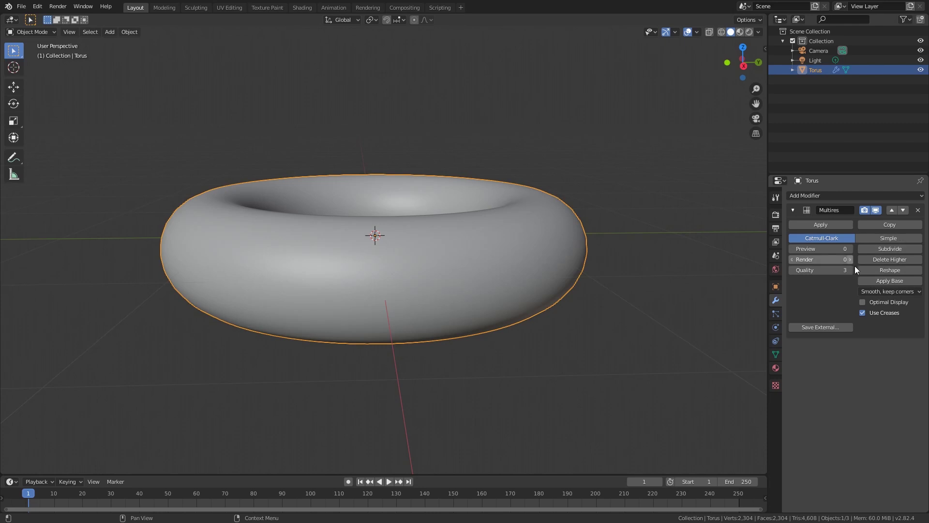
pyautogui.click(887, 250)
pyautogui.click(887, 250)
pyautogui.click(886, 249)
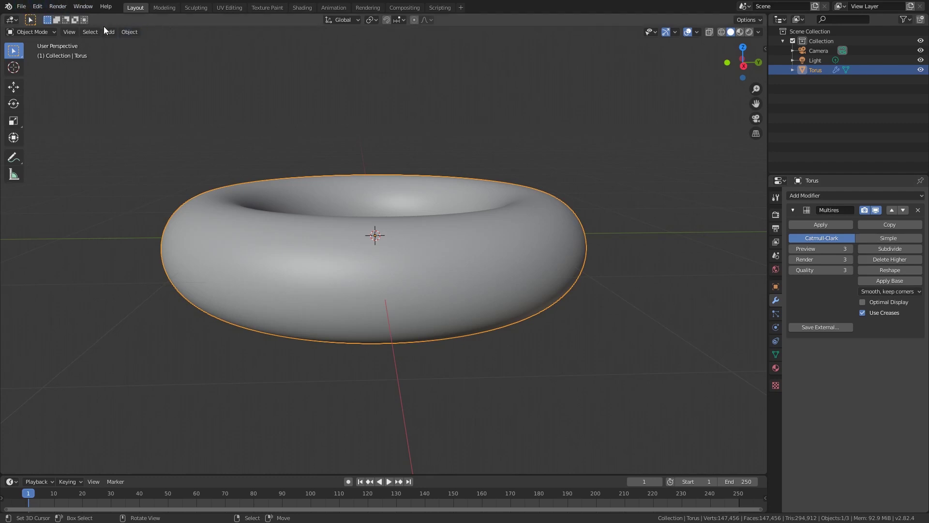
# Switch the torus to Sculpt Mode in the Layout workspace.
pyautogui.click(48, 31)
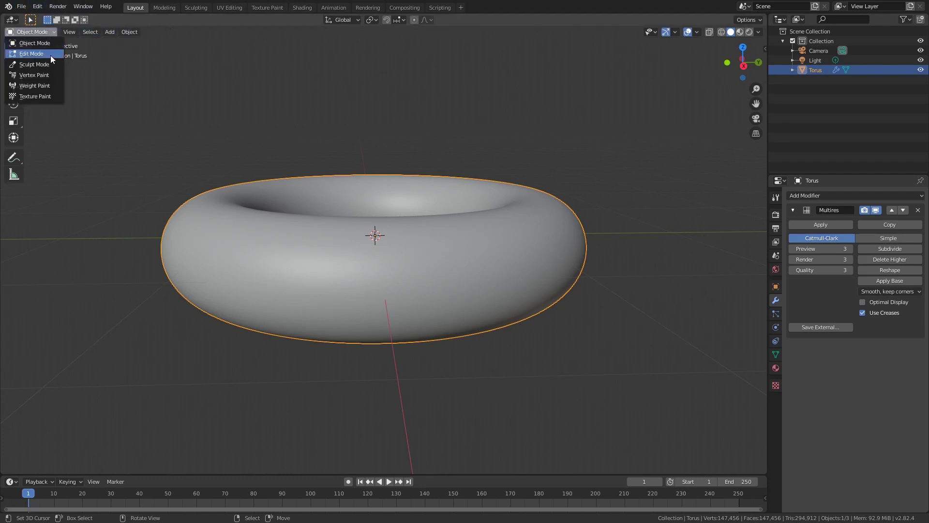
pyautogui.click(34, 64)
pyautogui.click(201, 8)
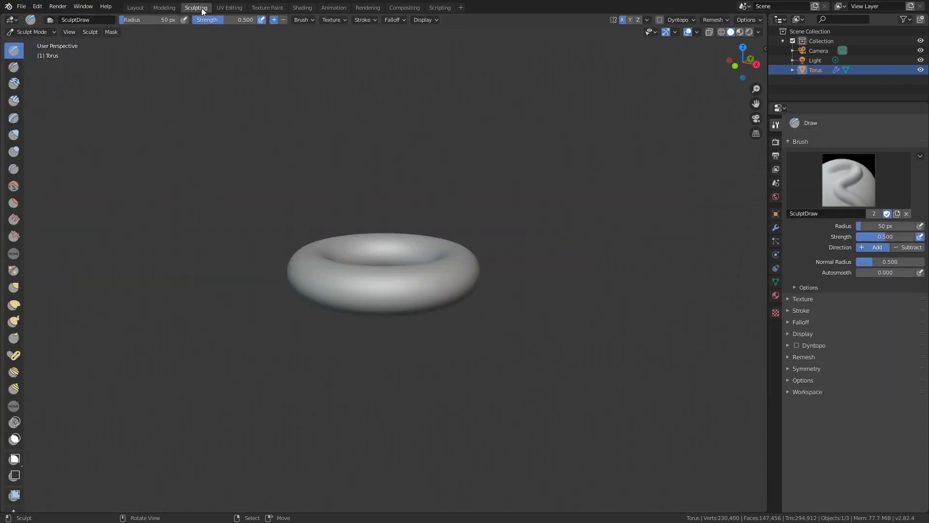
pyautogui.click(141, 9)
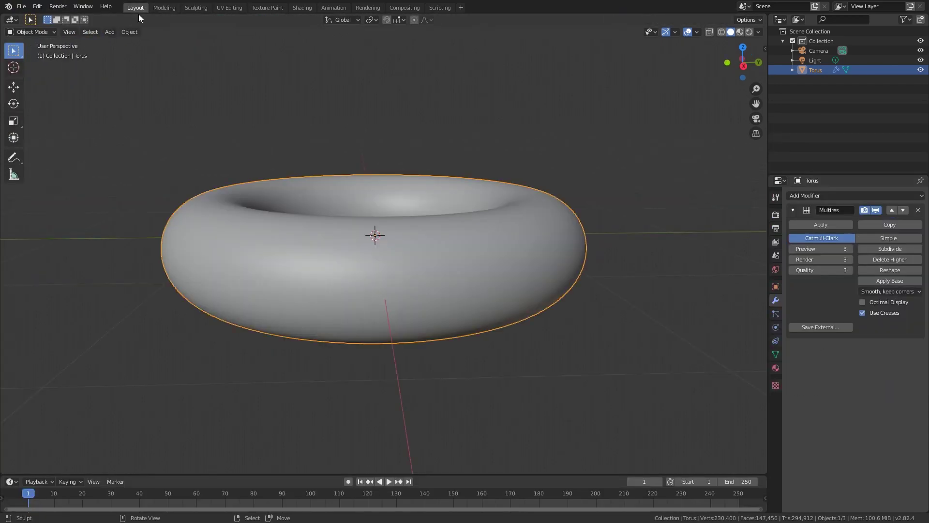
pyautogui.click(44, 33)
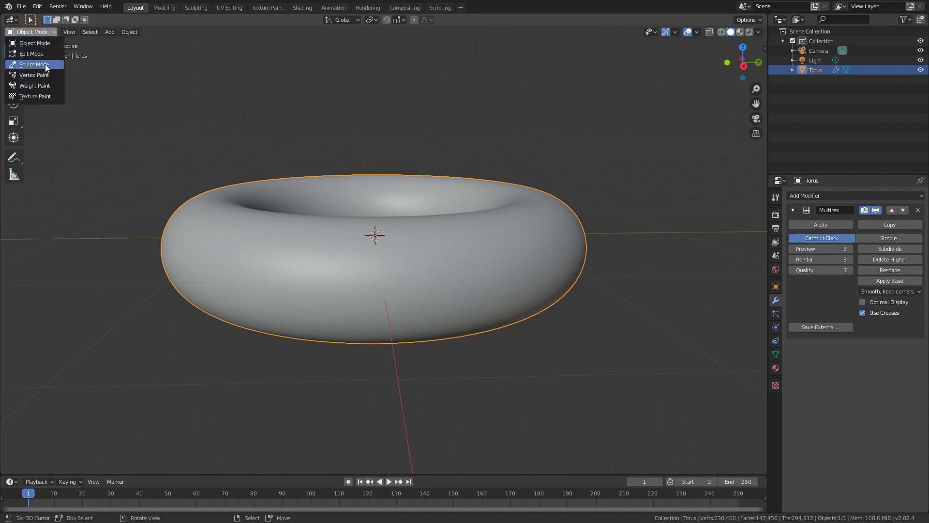
pyautogui.click(46, 65)
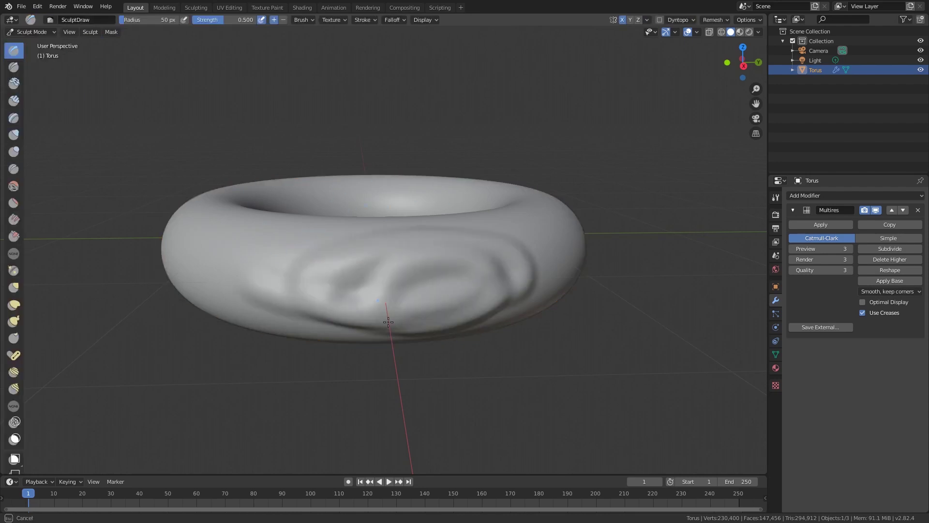
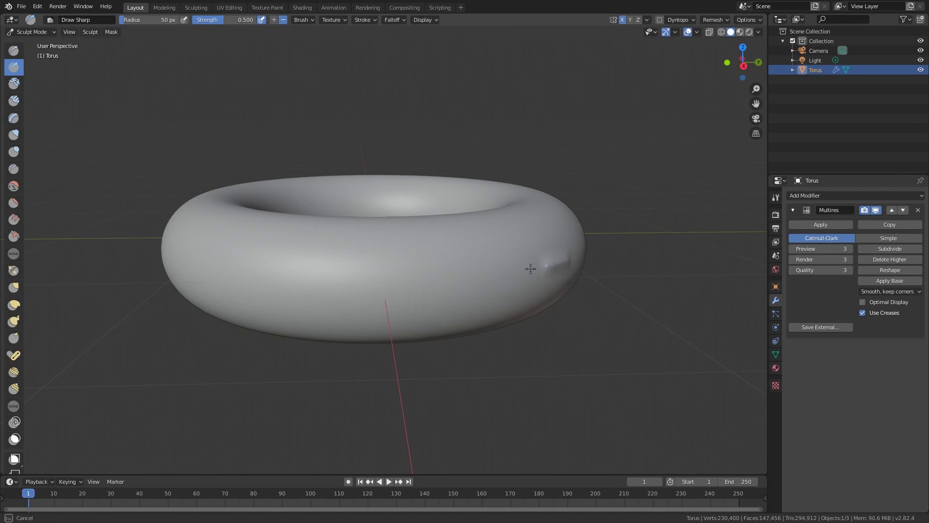
# Try sculpting a raised seam along the torus's outer side with the Draw Sharp brush and undo it.
pyautogui.moveTo(376, 315); pyautogui.dragTo(357, 297, button='middle')
pyautogui.scroll(3, 498, 303)
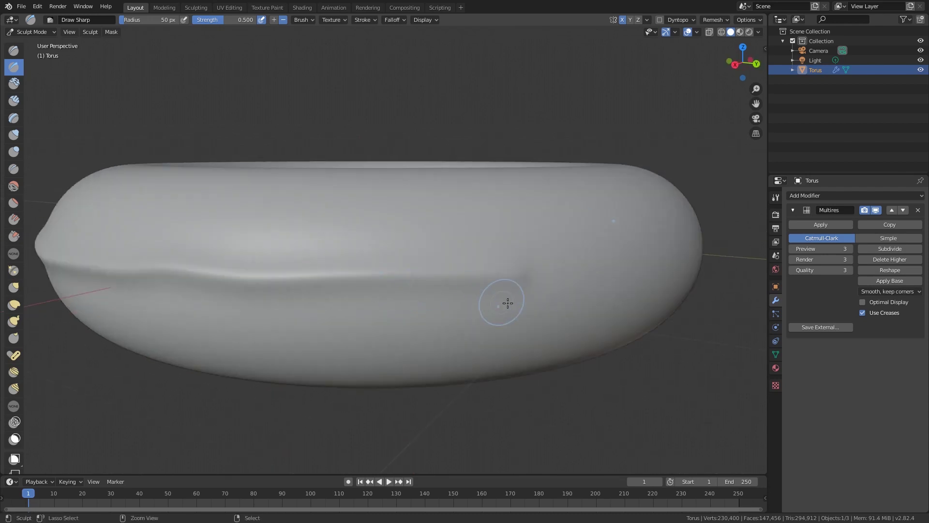
pyautogui.hotkey('ctrl', 'z')
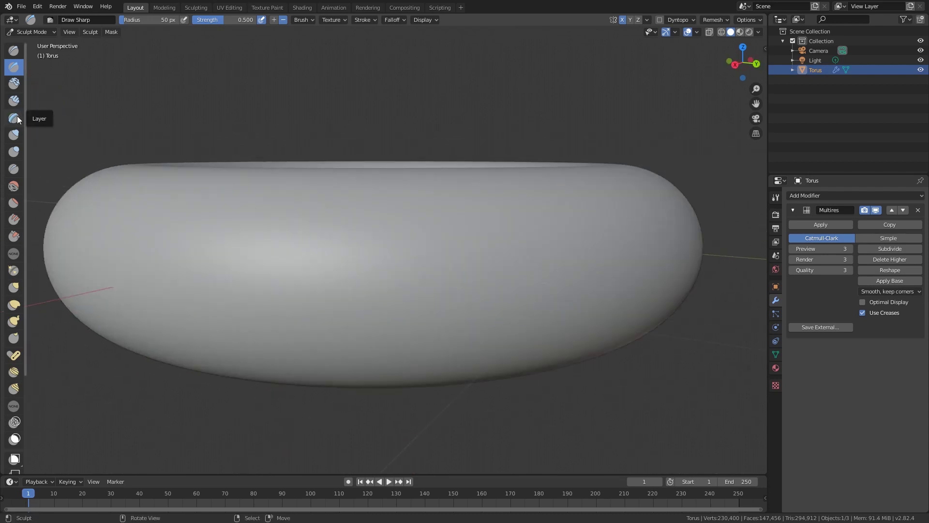
# Try a Crease brush stroke along the torus's outer side and undo it.
pyautogui.click(14, 169)
pyautogui.moveTo(261, 290)
pyautogui.mouseDown()
pyautogui.moveTo(498, 276)
pyautogui.moveTo(487, 273)
pyautogui.mouseUp()
pyautogui.moveTo(487, 273); pyautogui.dragTo(350, 282, button='middle')
pyautogui.hotkey('ctrl', 'z')
pyautogui.moveTo(285, 270)
pyautogui.mouseDown(button='middle')
pyautogui.moveTo(268, 270)
pyautogui.moveTo(275, 266)
pyautogui.mouseUp(button='middle')
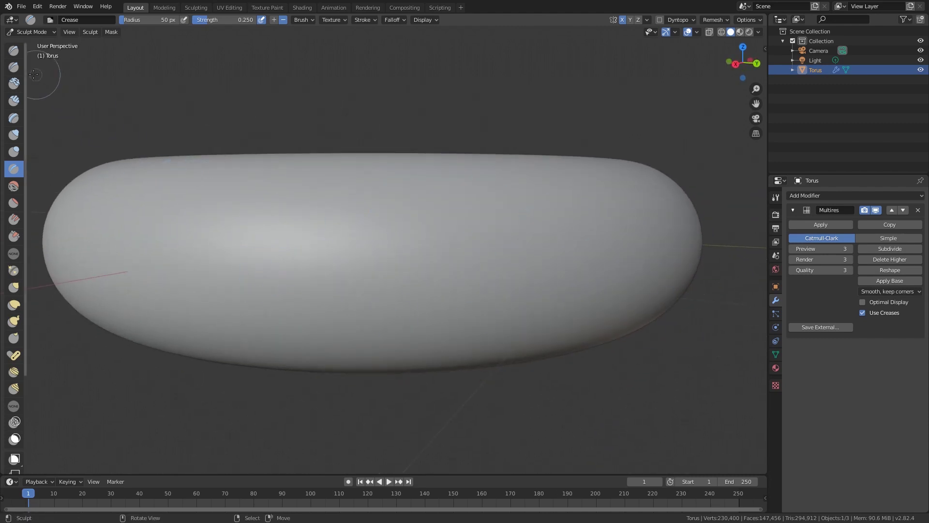
# Select the Draw Sharp brush and enable Smooth Stroke in its stroke settings.
pyautogui.click(13, 66)
pyautogui.scroll(-2, 335, 244)
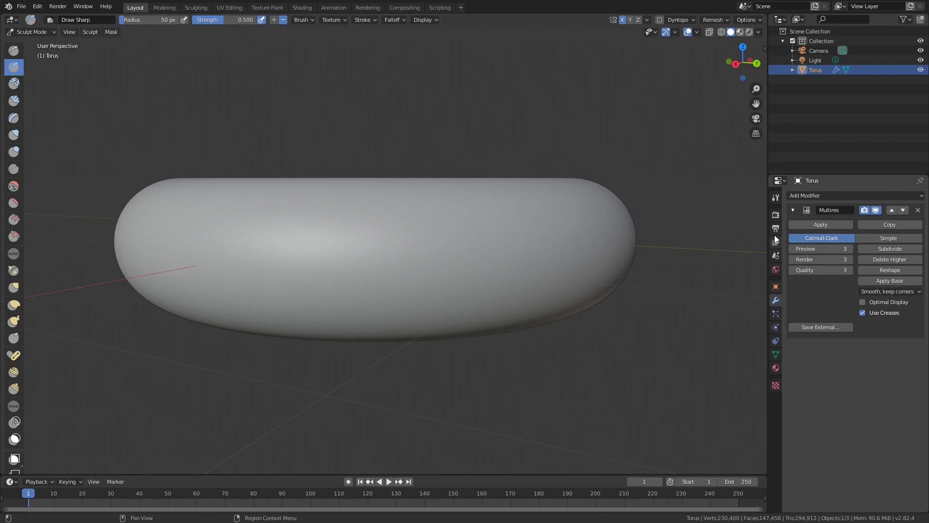
pyautogui.click(775, 198)
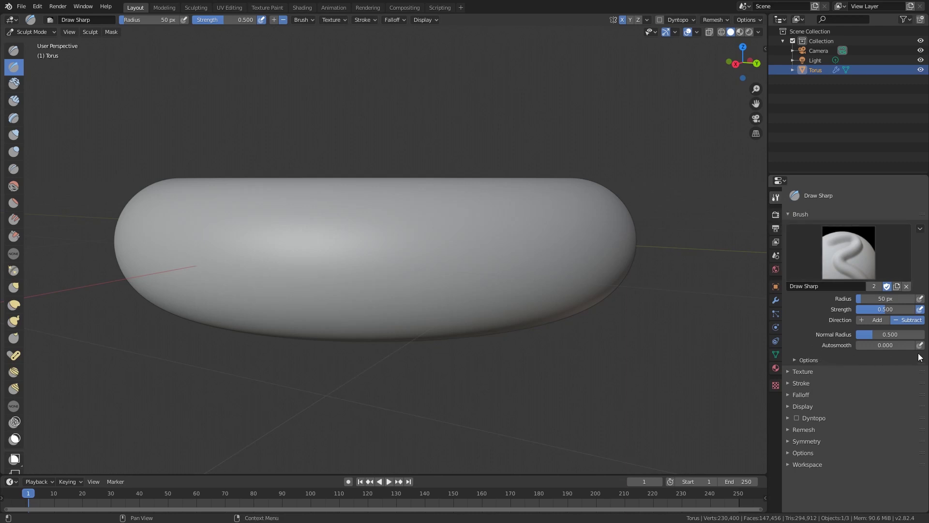
pyautogui.click(806, 383)
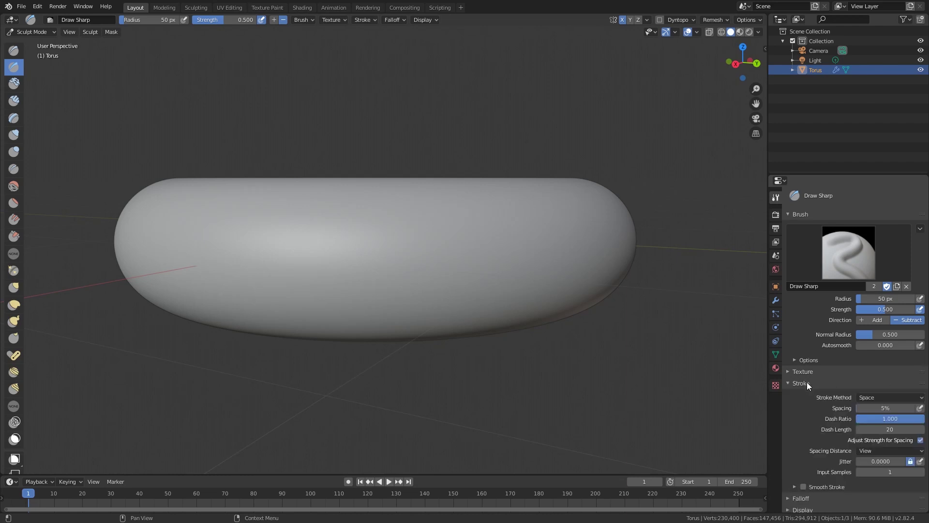
pyautogui.click(842, 483)
pyautogui.scroll(-2, 719, 355)
# Try several smoothed Draw Sharp strokes across the torus's outer side in both directions and undo them.
pyautogui.moveTo(527, 250); pyautogui.dragTo(238, 248)
pyautogui.hotkey('ctrl', 'z')
pyautogui.moveTo(478, 246)
pyautogui.mouseDown()
pyautogui.moveTo(332, 251)
pyautogui.moveTo(233, 232)
pyautogui.mouseUp()
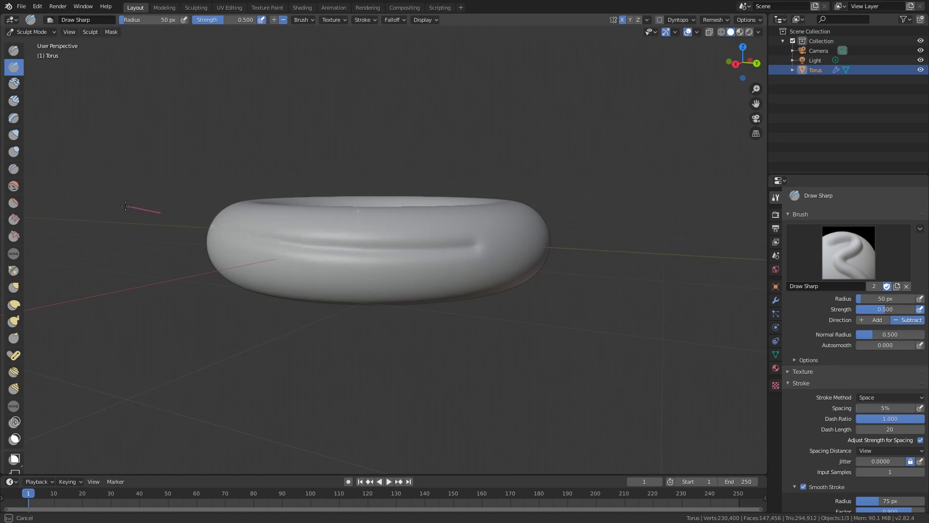
pyautogui.moveTo(185, 136); pyautogui.dragTo(188, 145)
pyautogui.hotkey('ctrl', 'z')
pyautogui.moveTo(221, 256)
pyautogui.mouseDown()
pyautogui.moveTo(426, 232)
pyautogui.moveTo(623, 175)
pyautogui.mouseUp()
pyautogui.hotkey('ctrl', 'z')
pyautogui.moveTo(506, 235)
pyautogui.mouseDown()
pyautogui.moveTo(228, 235)
pyautogui.moveTo(103, 204)
pyautogui.mouseUp()
pyautogui.hotkey('ctrl', 'z')
pyautogui.moveTo(252, 252); pyautogui.dragTo(522, 244)
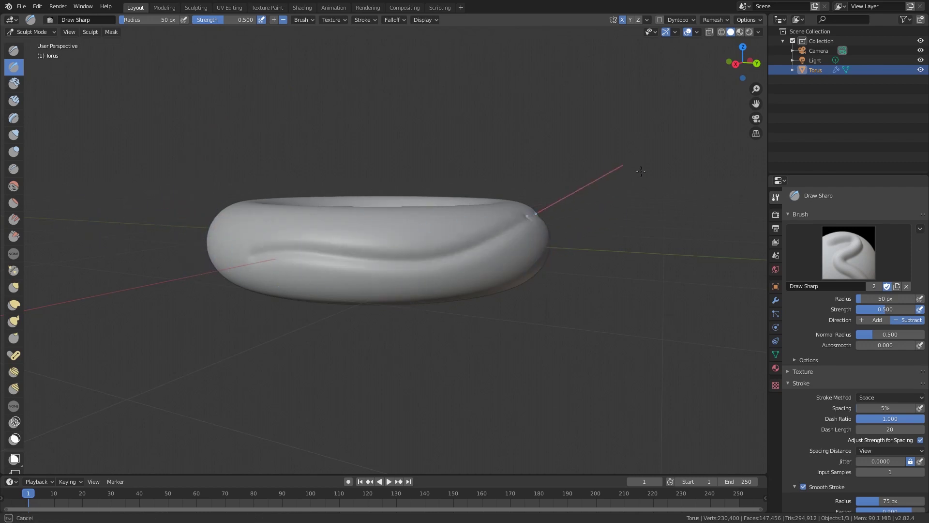
pyautogui.hotkey('ctrl', 'z')
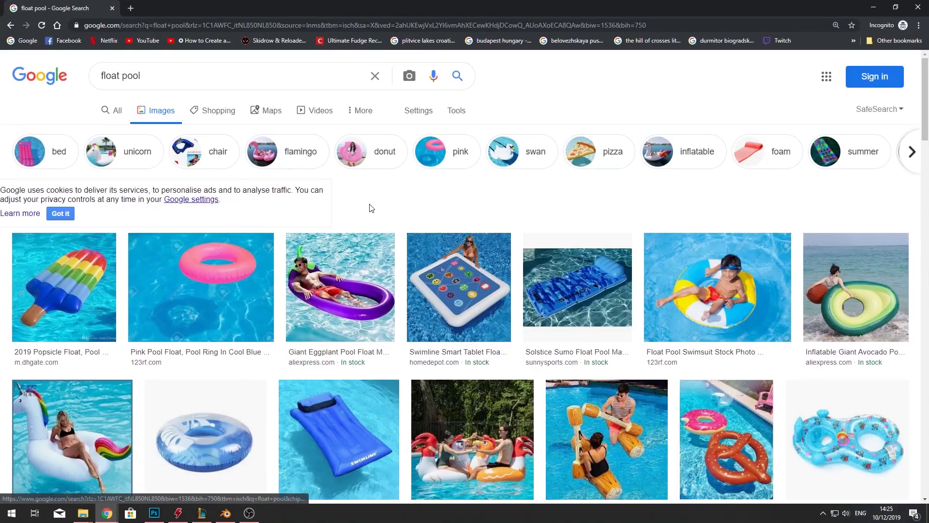
# Switch to the browser and examine the pink pool ring and other inflatables in the "float pool" image results.
pyautogui.click(223, 286)
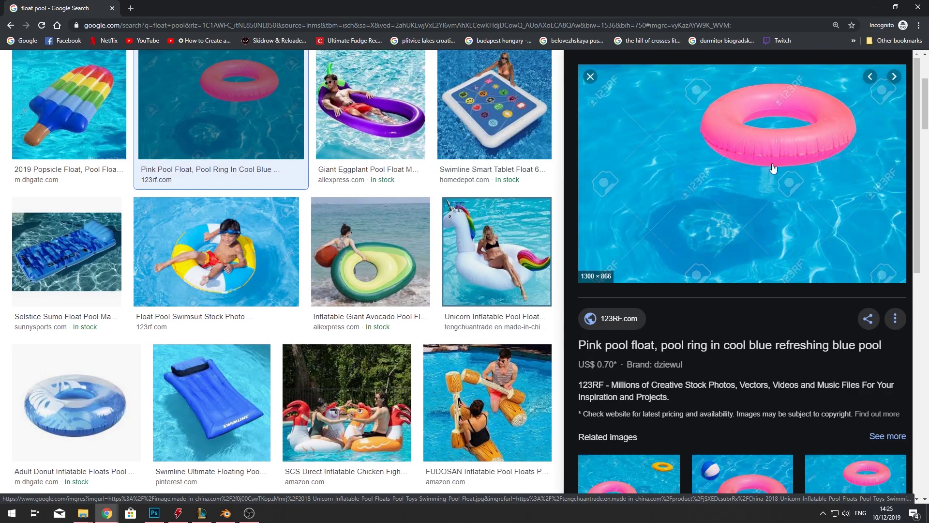
pyautogui.scroll(-3, 122, 278)
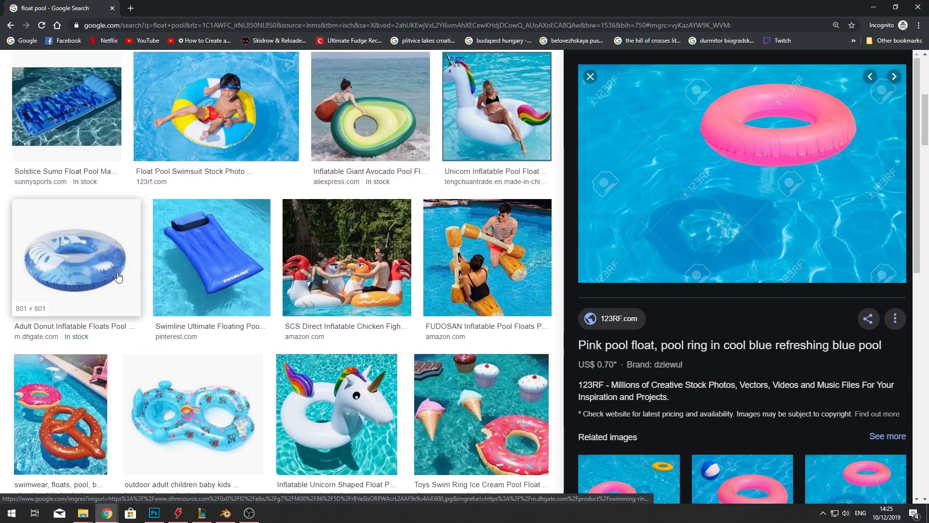
pyautogui.scroll(-3, 139, 263)
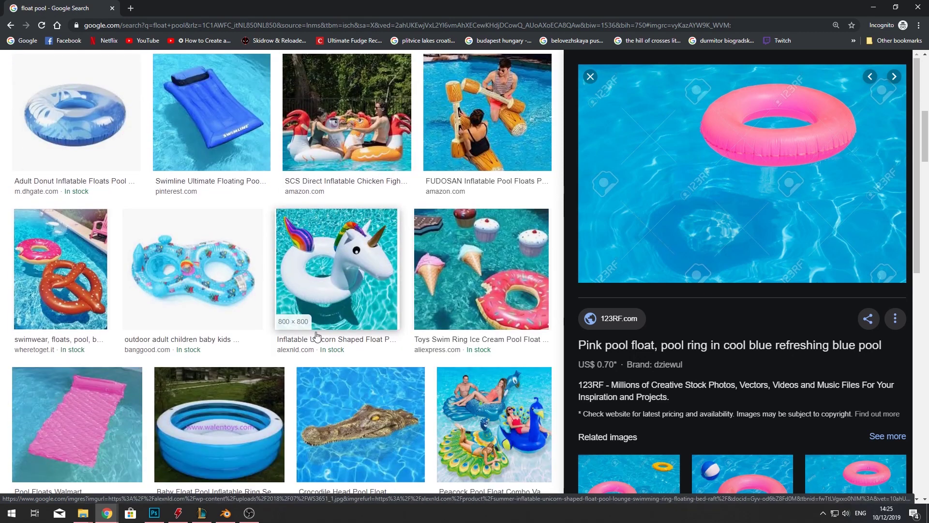
pyautogui.scroll(-2, 328, 310)
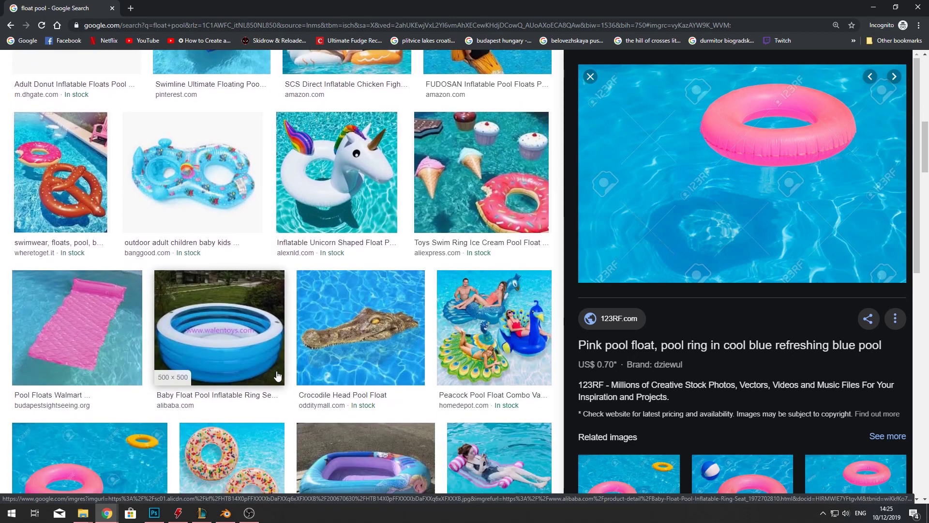
pyautogui.click(531, 165)
pyautogui.click(356, 179)
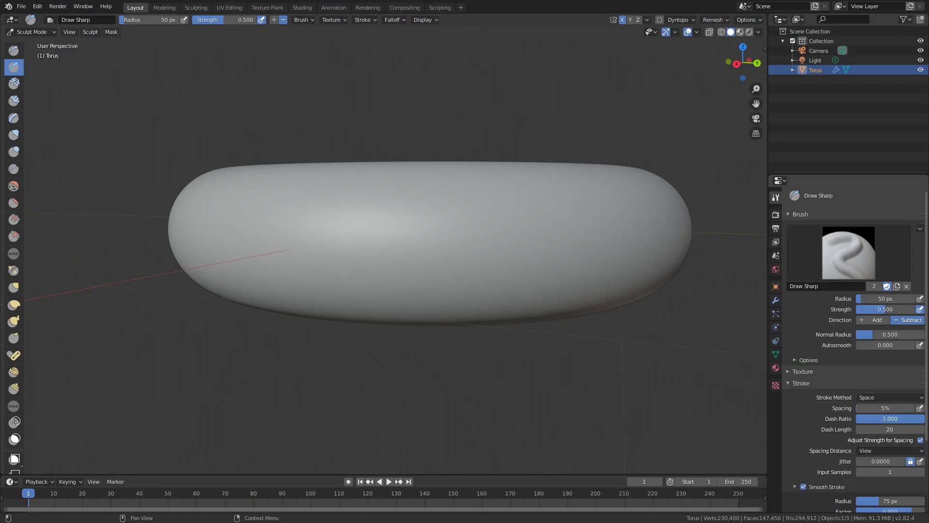
# Return to Blender, try close-up Draw Sharp seam strokes along the torus's outer side, and undo them.
pyautogui.scroll(5, 483, 238)
pyautogui.hotkey('ctrl', 'z')
pyautogui.moveTo(434, 257)
pyautogui.mouseDown()
pyautogui.moveTo(300, 252)
pyautogui.moveTo(676, 240)
pyautogui.moveTo(500, 246)
pyautogui.moveTo(205, 233)
pyautogui.moveTo(199, 242)
pyautogui.mouseUp()
pyautogui.hotkey('ctrl', 'z')
pyautogui.hotkey('ctrl', 'z')
pyautogui.moveTo(626, 259); pyautogui.dragTo(159, 257)
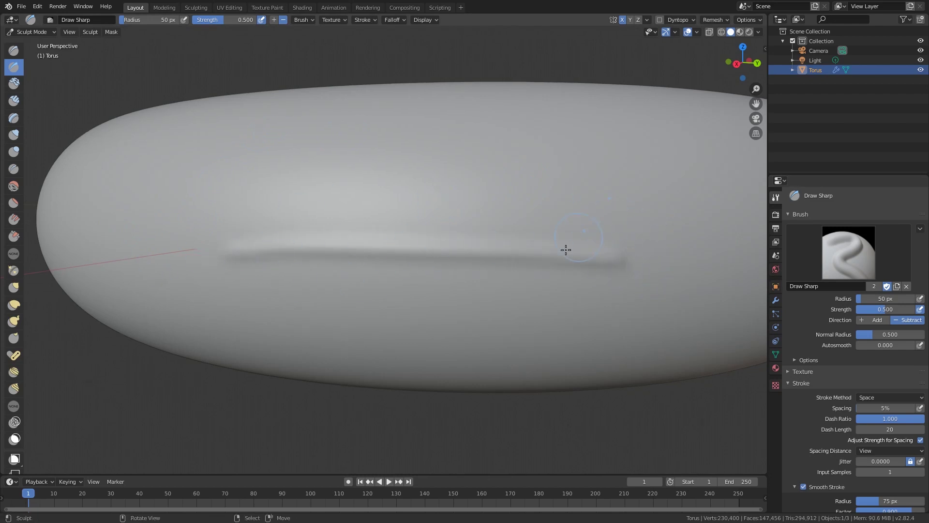
pyautogui.hotkey('ctrl', 'z')
# Subdivide the torus's Multires modifier once more and reopen the brush settings.
pyautogui.click(776, 301)
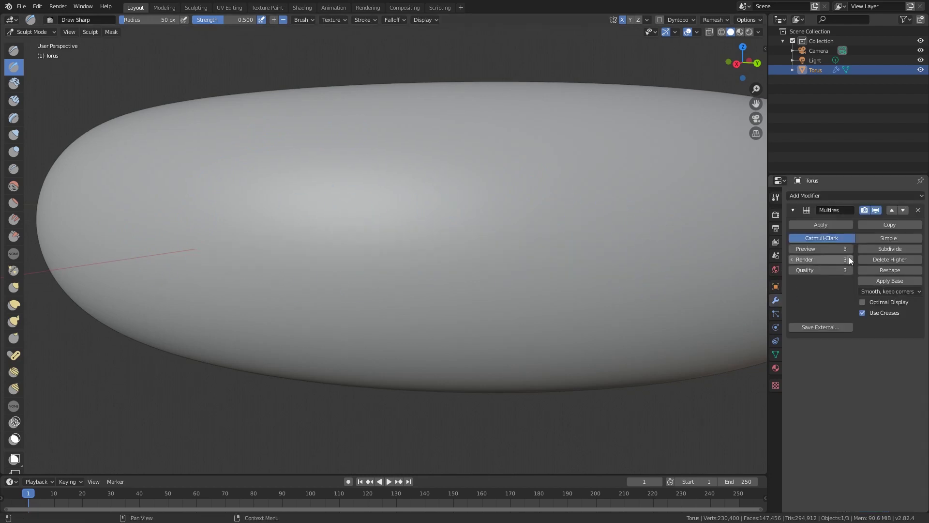
pyautogui.click(887, 247)
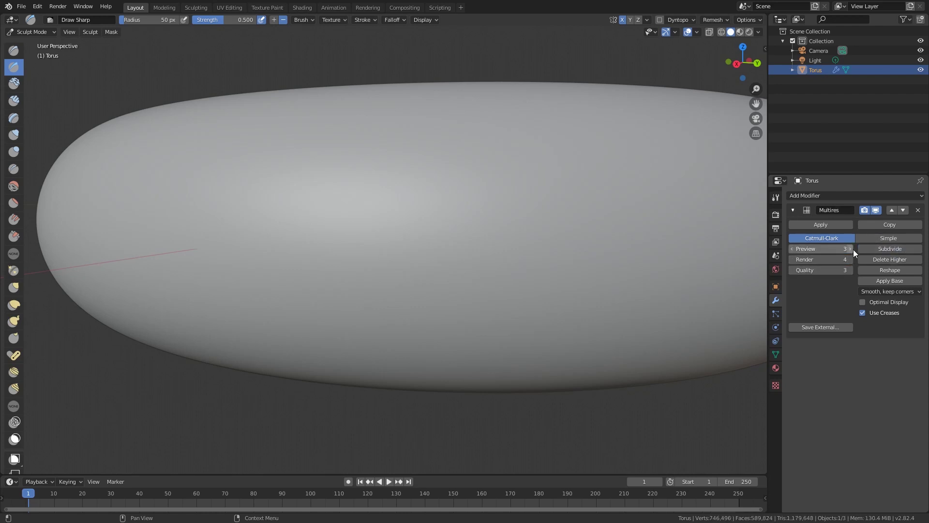
pyautogui.click(776, 197)
# Test long Draw Sharp strokes across the more finely subdivided torus's outer side and undo each one.
pyautogui.moveTo(629, 240)
pyautogui.mouseDown()
pyautogui.moveTo(212, 224)
pyautogui.moveTo(190, 243)
pyautogui.moveTo(646, 243)
pyautogui.moveTo(414, 251)
pyautogui.moveTo(127, 238)
pyautogui.mouseUp()
pyautogui.hotkey('ctrl', 'z')
pyautogui.hotkey('ctrl', 'z')
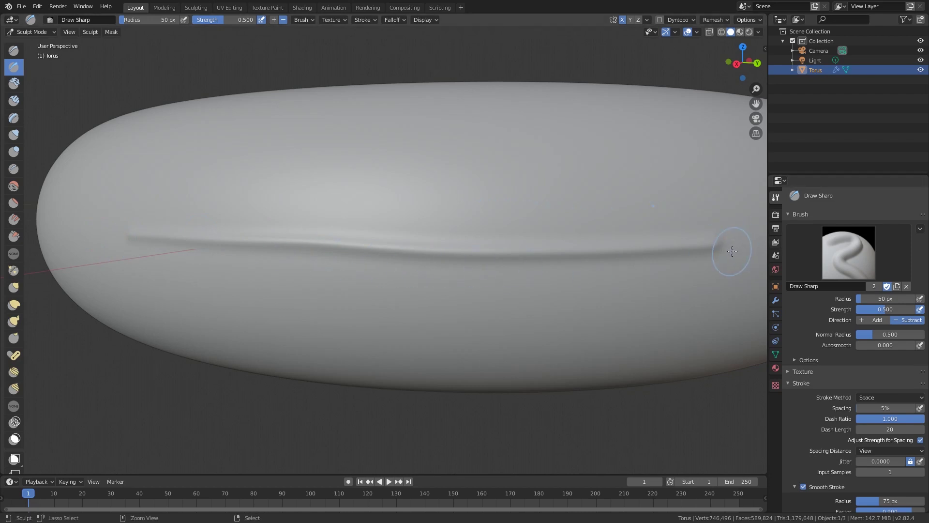
pyautogui.hotkey('ctrl', 'z')
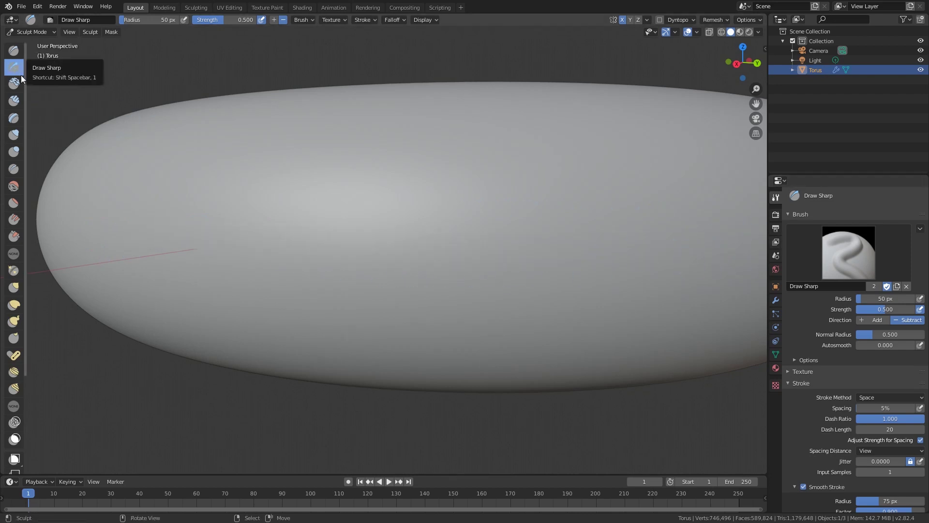
pyautogui.moveTo(228, 224)
pyautogui.mouseDown()
pyautogui.moveTo(529, 242)
pyautogui.moveTo(729, 167)
pyautogui.mouseUp()
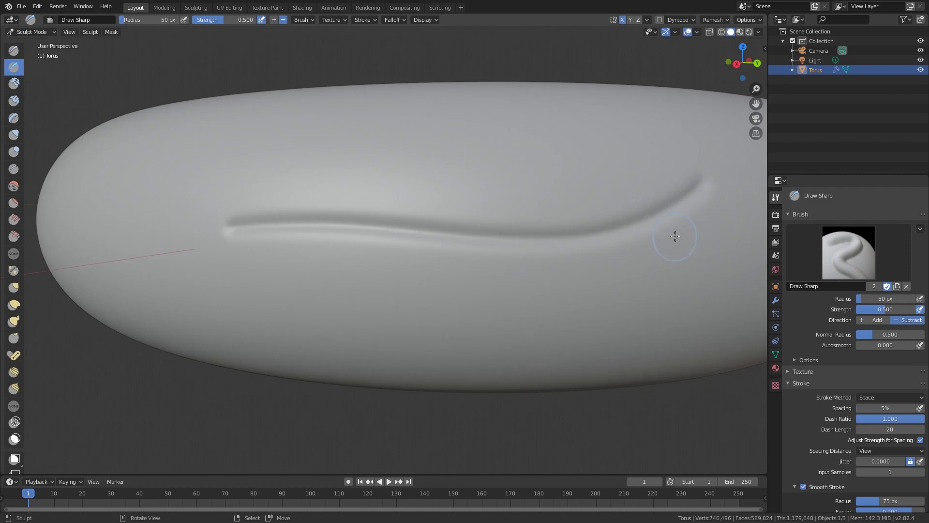
pyautogui.hotkey('ctrl', 'z')
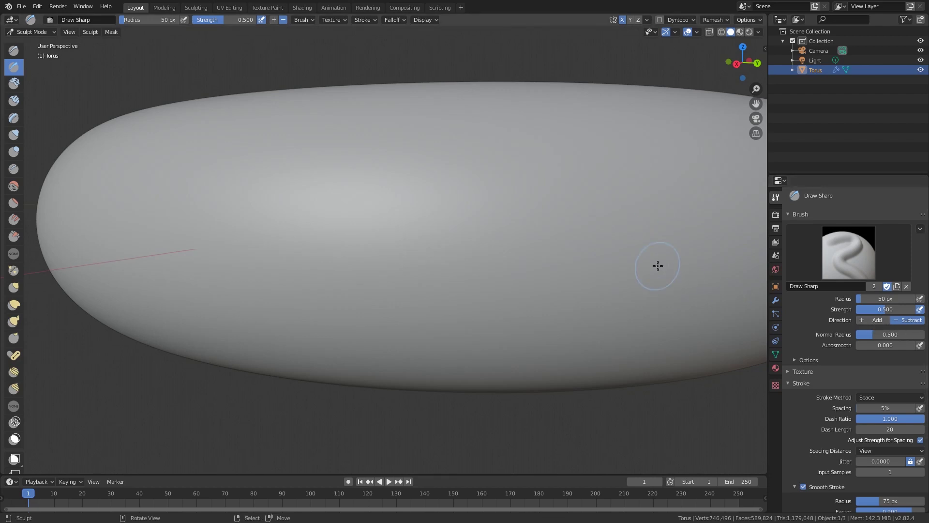
pyautogui.moveTo(680, 236)
pyautogui.mouseDown()
pyautogui.moveTo(498, 247)
pyautogui.moveTo(42, 208)
pyautogui.mouseUp()
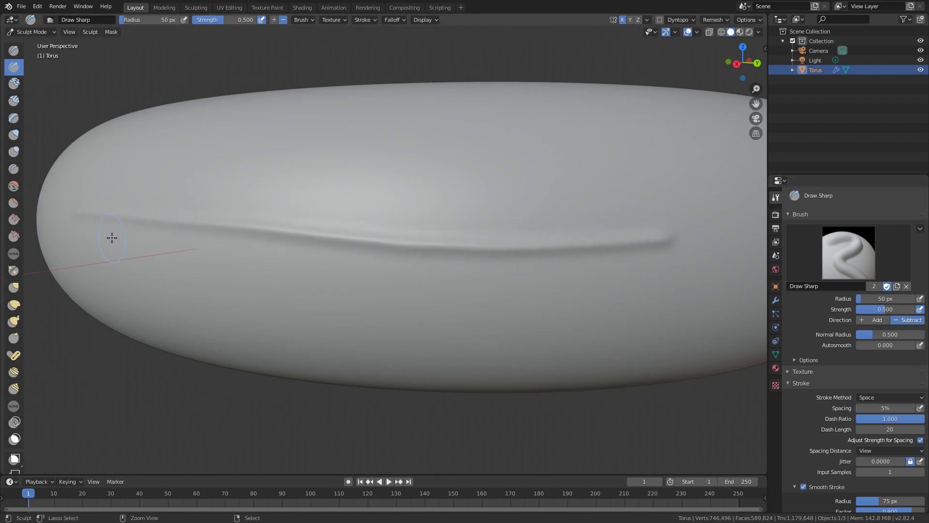
pyautogui.hotkey('ctrl', 'z')
pyautogui.moveTo(100, 226)
pyautogui.mouseDown()
pyautogui.moveTo(205, 245)
pyautogui.moveTo(468, 250)
pyautogui.moveTo(709, 238)
pyautogui.moveTo(696, 243)
pyautogui.mouseUp()
pyautogui.scroll(-6, 645, 255)
pyautogui.scroll(3, 664, 248)
pyautogui.hotkey('ctrl', 'z')
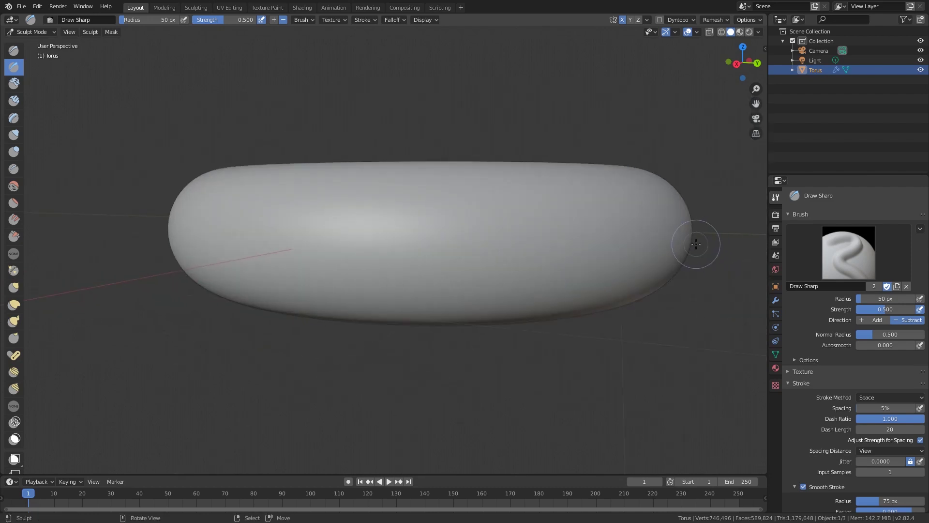
# Try a straight Draw Sharp stroke along the torus's outer side from the Right Orthographic view.
pyautogui.press('KP_3')
pyautogui.scroll(2, 699, 227)
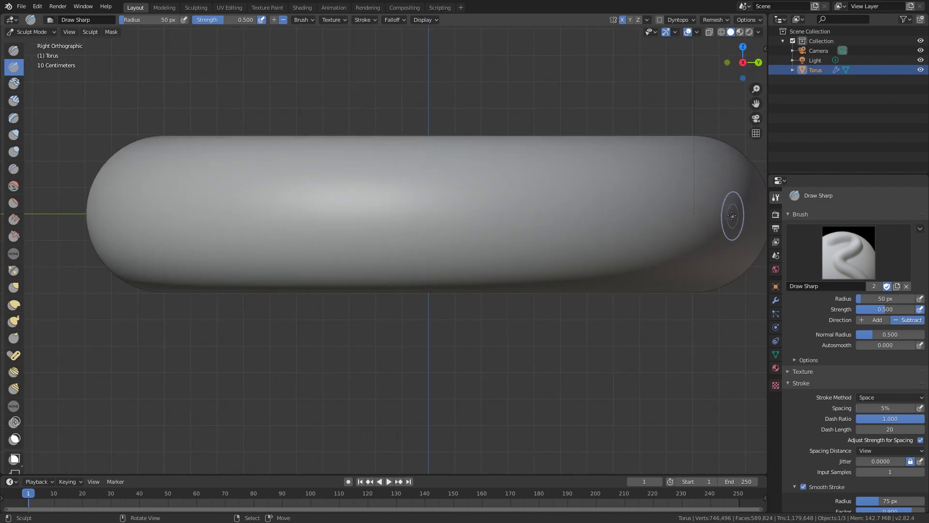
pyautogui.scroll(1, 678, 232)
pyautogui.moveTo(700, 240); pyautogui.dragTo(169, 237)
pyautogui.moveTo(169, 237); pyautogui.dragTo(629, 48, button='middle')
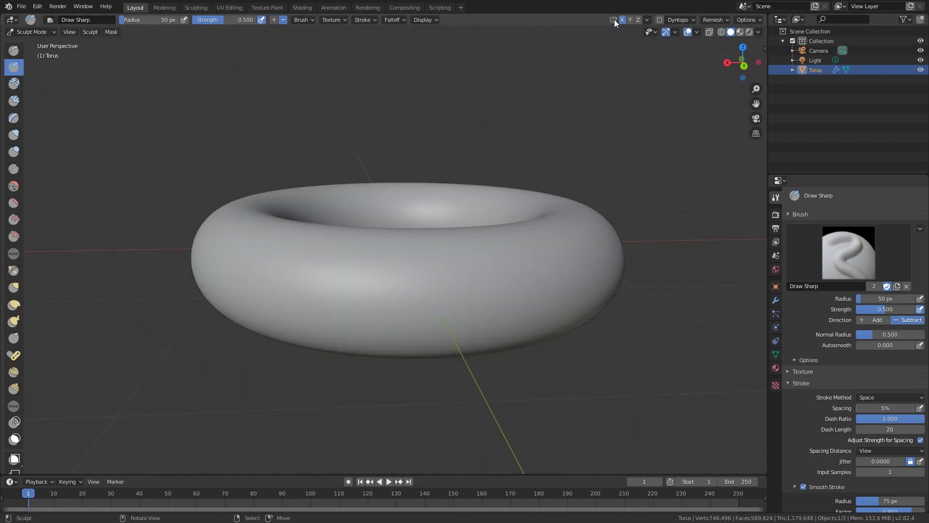
# Turn on Y symmetry alongside X and sculpt a raised Draw Sharp seam along the torus's outer side.
pyautogui.click(629, 21)
pyautogui.moveTo(563, 283); pyautogui.dragTo(355, 294)
pyautogui.hotkey('ctrl', 'z')
pyautogui.moveTo(355, 293); pyautogui.dragTo(410, 284, button='middle')
pyautogui.moveTo(276, 272)
pyautogui.keyDown('ctrl'); pyautogui.mouseDown()
pyautogui.moveTo(510, 289)
pyautogui.moveTo(617, 261)
pyautogui.mouseUp(); pyautogui.keyUp('ctrl')
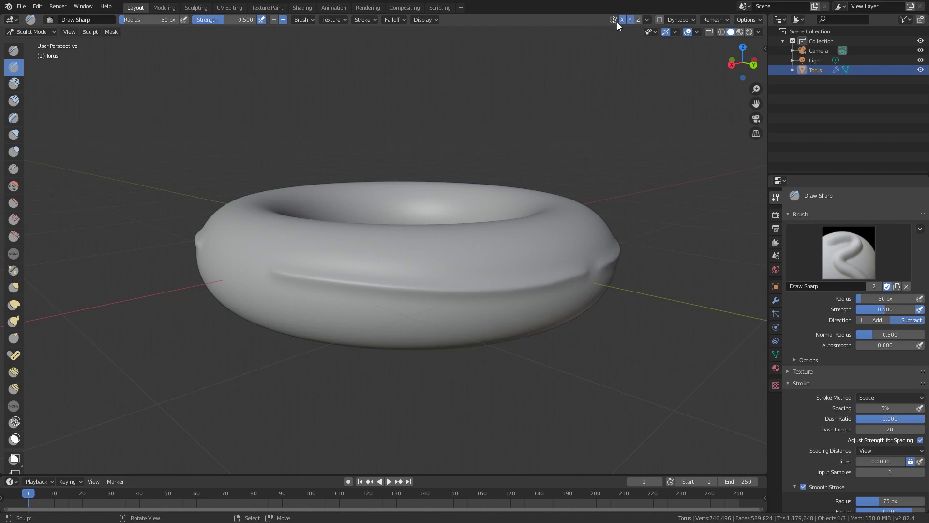
# Set the Draw Sharp brush to a 10 px radius and 0.596 strength, undoing each test stroke on the torus.
pyautogui.click(647, 20)
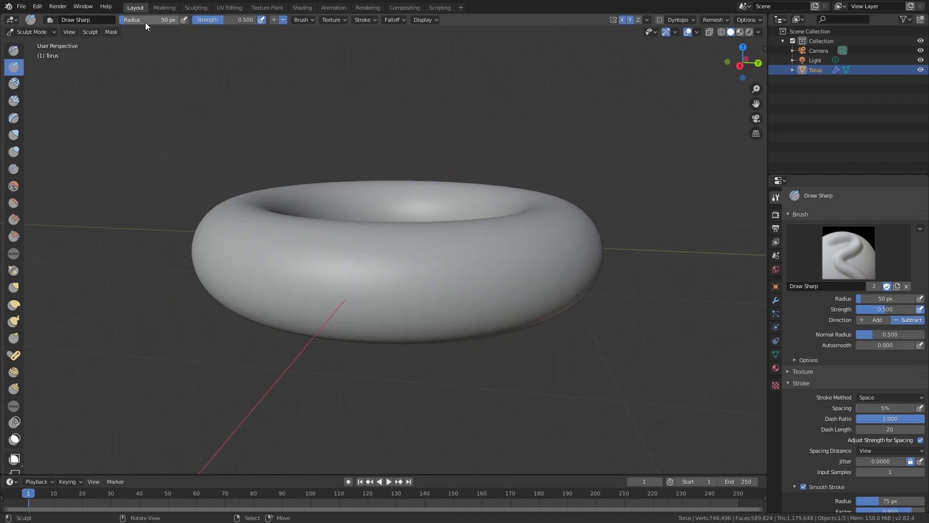
pyautogui.moveTo(286, 292)
pyautogui.mouseDown()
pyautogui.moveTo(468, 303)
pyautogui.moveTo(527, 295)
pyautogui.mouseUp()
pyautogui.hotkey('ctrl', 'z')
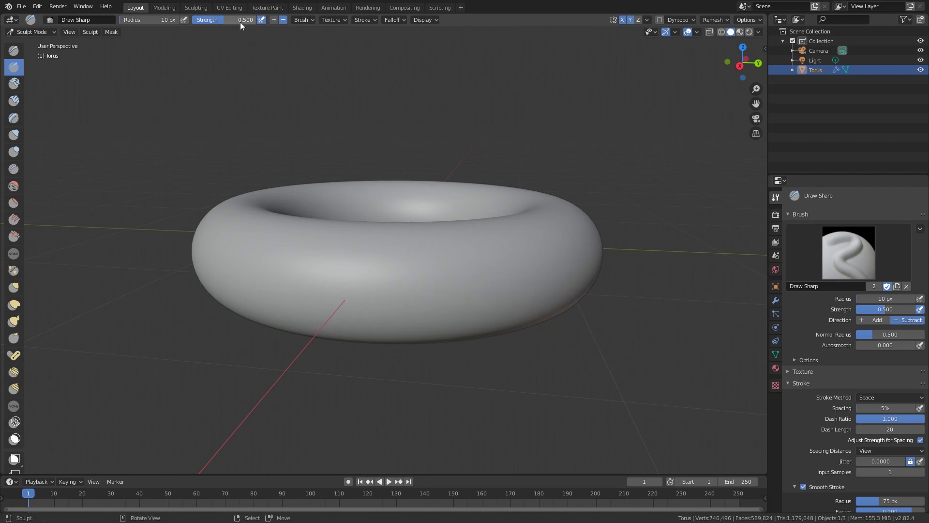
pyautogui.moveTo(582, 280)
pyautogui.mouseDown()
pyautogui.moveTo(444, 301)
pyautogui.moveTo(358, 301)
pyautogui.mouseUp()
pyautogui.hotkey('ctrl', 'z')
# Subdivide the torus's Multires modifier once more and sculpt a thin Draw Sharp seam around its outer side.
pyautogui.click(775, 300)
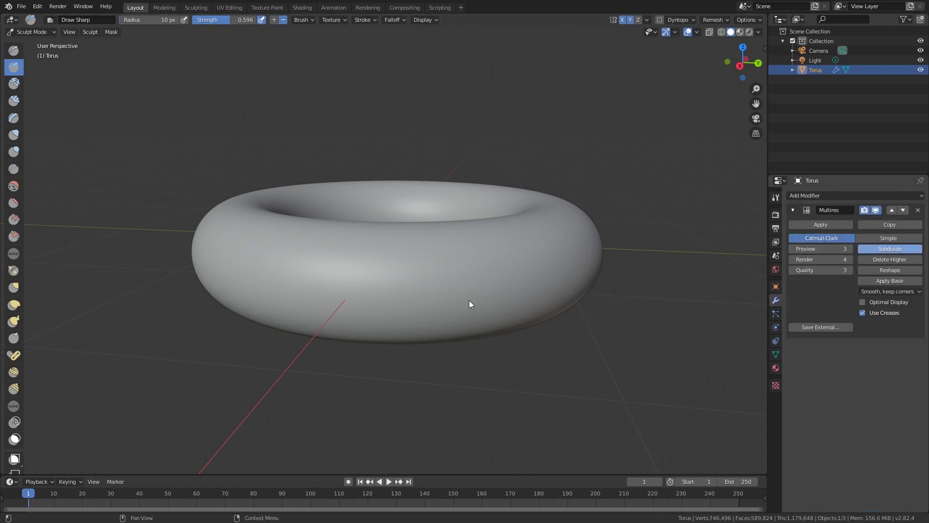
pyautogui.moveTo(491, 304); pyautogui.dragTo(435, 259, button='middle')
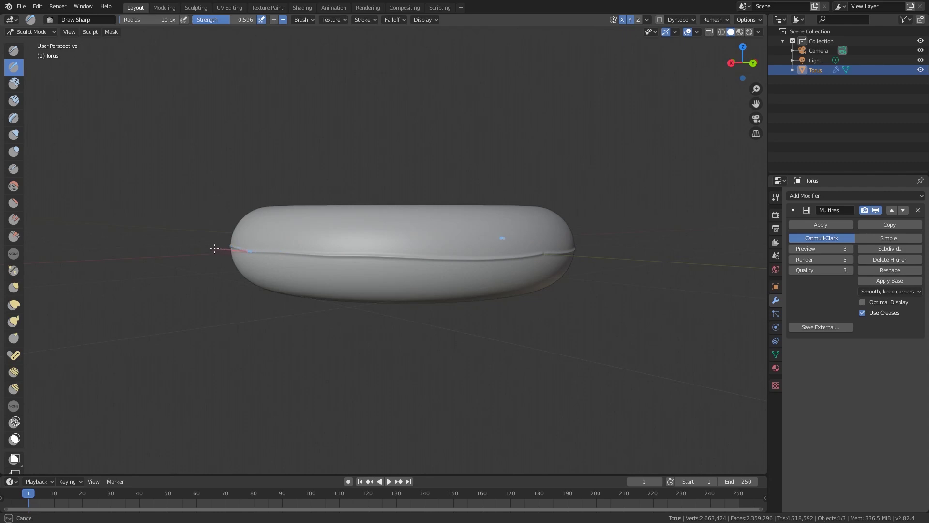
pyautogui.scroll(4, 383, 263)
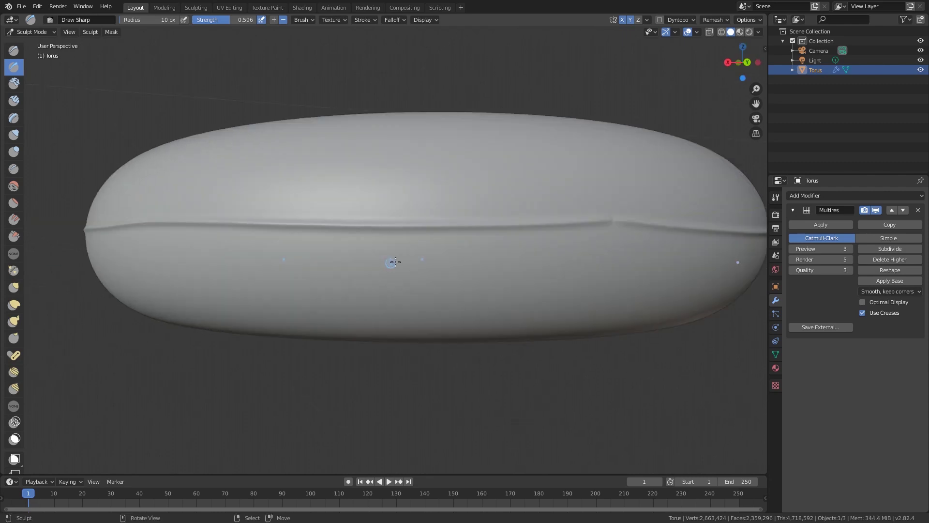
# Touch up the thin seam with a short Draw Sharp stroke where its ends meet on the outer side.
pyautogui.moveTo(623, 224); pyautogui.dragTo(548, 226)
pyautogui.keyDown('shift'); pyautogui.moveTo(646, 235); pyautogui.dragTo(573, 254, button='middle'); pyautogui.keyUp('shift')
pyautogui.moveTo(448, 259); pyautogui.dragTo(469, 280, button='middle')
pyautogui.scroll(-6, 489, 246)
pyautogui.moveTo(489, 246); pyautogui.dragTo(436, 255, button='middle')
pyautogui.scroll(-2, 517, 236)
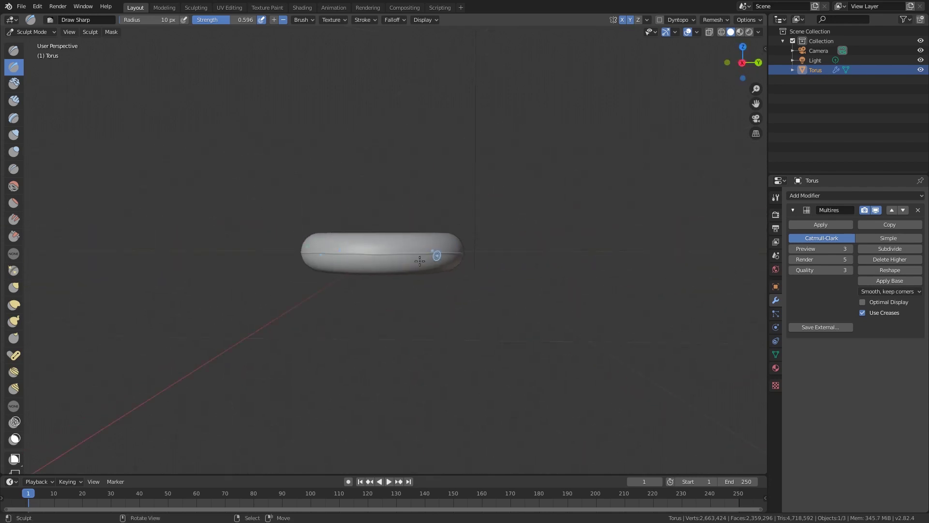
# Fill the remaining gap in the seam with the SculptDraw brush at 10 px radius and 0.500 strength.
pyautogui.scroll(6, 458, 275)
pyautogui.click(14, 50)
pyautogui.moveTo(415, 177)
pyautogui.mouseDown(button='middle')
pyautogui.moveTo(391, 216)
pyautogui.moveTo(369, 228)
pyautogui.moveTo(394, 249)
pyautogui.mouseUp(button='middle')
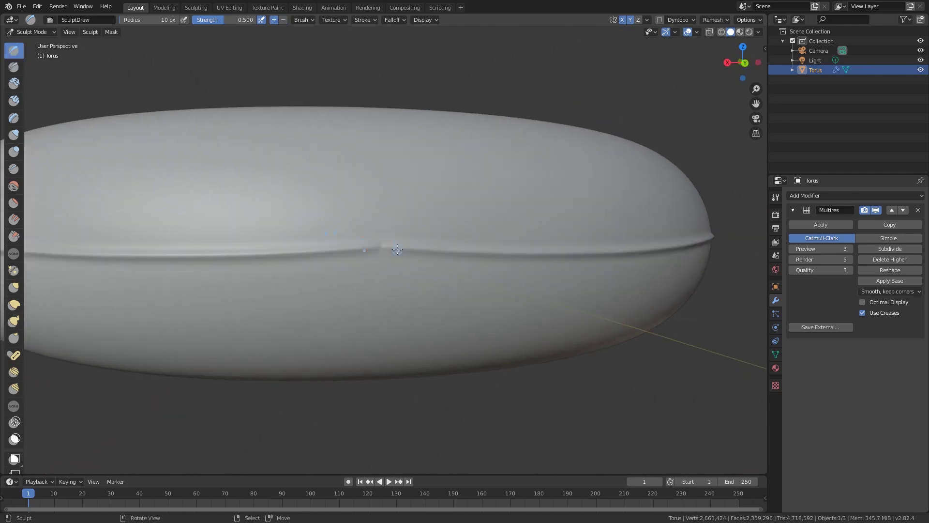
pyautogui.scroll(4, 394, 248)
pyautogui.moveTo(396, 245)
pyautogui.mouseDown()
pyautogui.moveTo(346, 243)
pyautogui.moveTo(405, 245)
pyautogui.mouseUp()
pyautogui.scroll(-6, 404, 244)
pyautogui.moveTo(494, 291); pyautogui.dragTo(426, 275, button='middle')
pyautogui.scroll(-2, 465, 363)
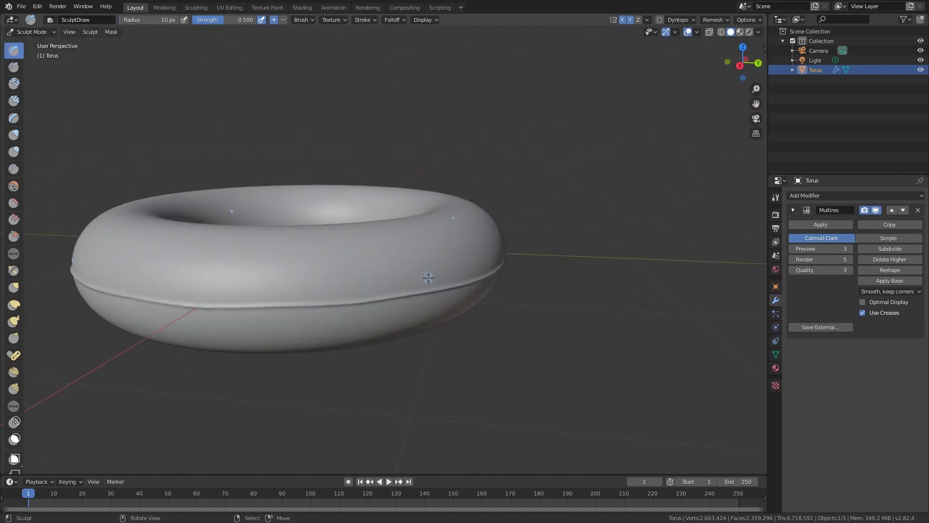
pyautogui.scroll(4, 352, 286)
pyautogui.scroll(-4, 338, 289)
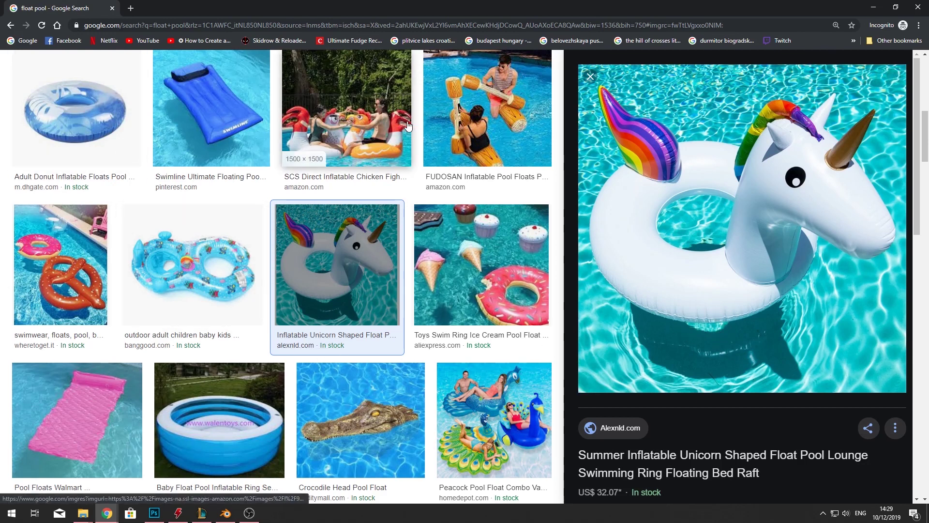
# Switch to the browser and look through pool float reference images for seam and fold details on inflatables.
pyautogui.click(369, 114)
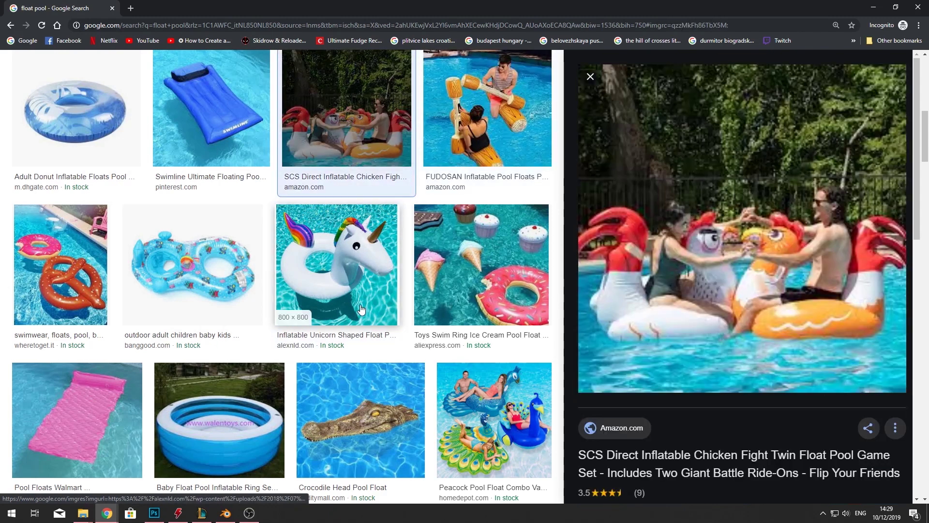
pyautogui.scroll(-2, 226, 310)
pyautogui.click(226, 310)
pyautogui.click(78, 319)
pyautogui.scroll(-3, 377, 317)
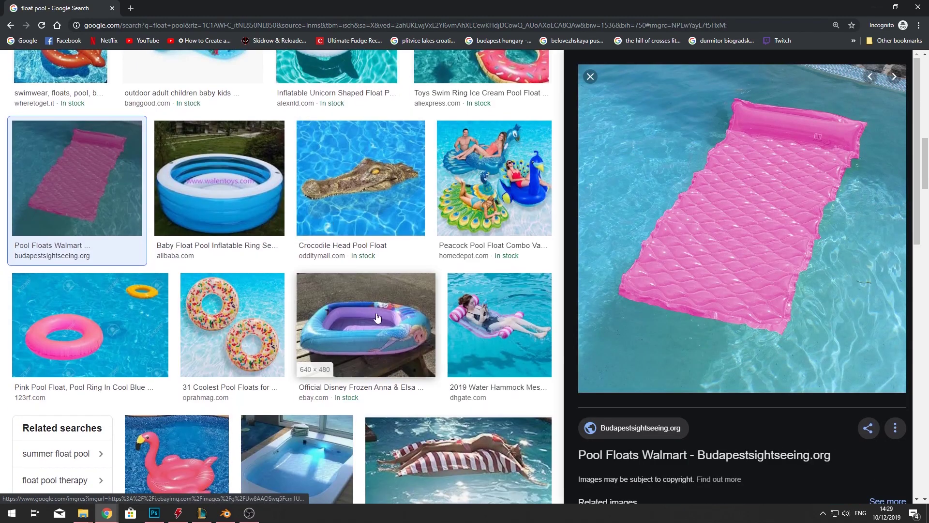
pyautogui.scroll(-4, 97, 328)
pyautogui.click(121, 149)
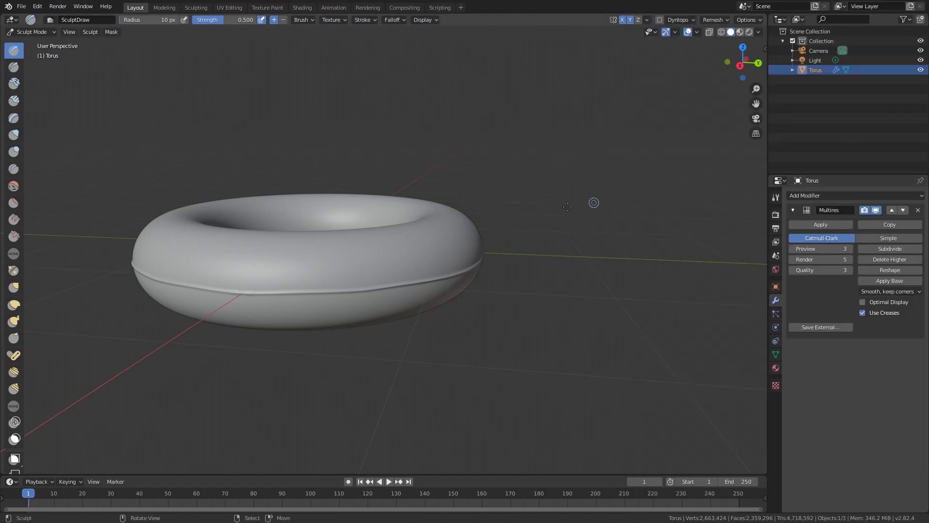
# Return to Blender, switch to the Crease brush, and undo a trial vertical stroke across the seam.
pyautogui.moveTo(465, 243)
pyautogui.mouseDown(button='middle')
pyautogui.moveTo(449, 251)
pyautogui.moveTo(41, 144)
pyautogui.mouseUp(button='middle')
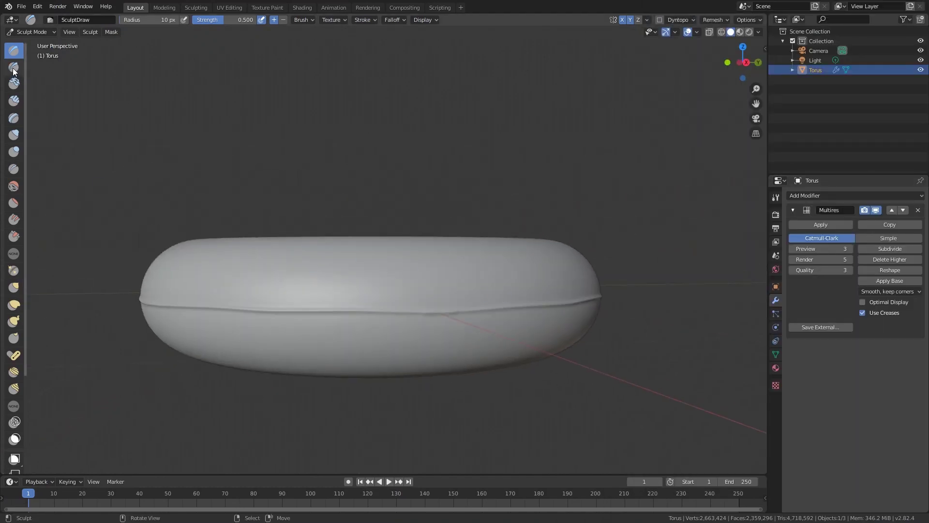
pyautogui.click(13, 169)
pyautogui.moveTo(333, 349); pyautogui.dragTo(332, 276)
pyautogui.hotkey('ctrl', 'z')
pyautogui.hotkey('ctrl', 'z')
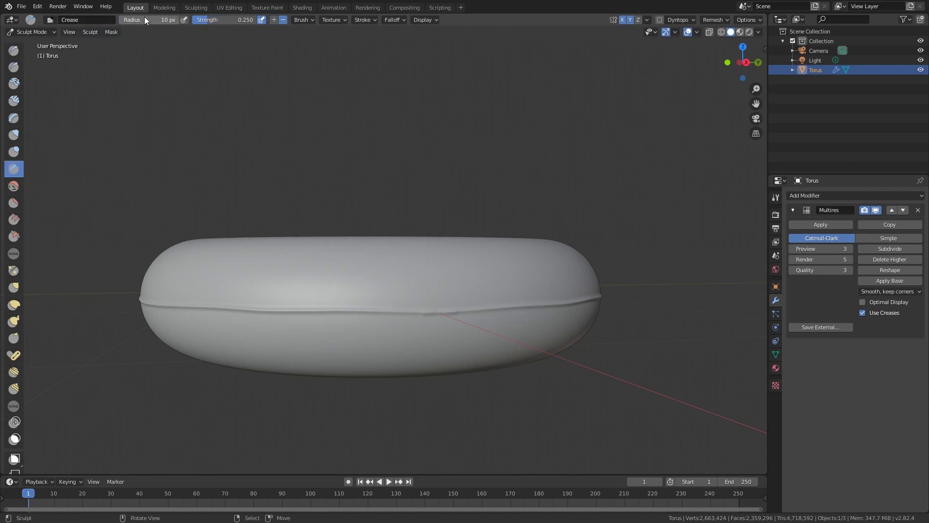
# Turn off Y symmetry and set the Crease brush to a 34 px radius and 0.487 strength, undoing the trial strokes.
pyautogui.click(629, 20)
pyautogui.scroll(2, 426, 345)
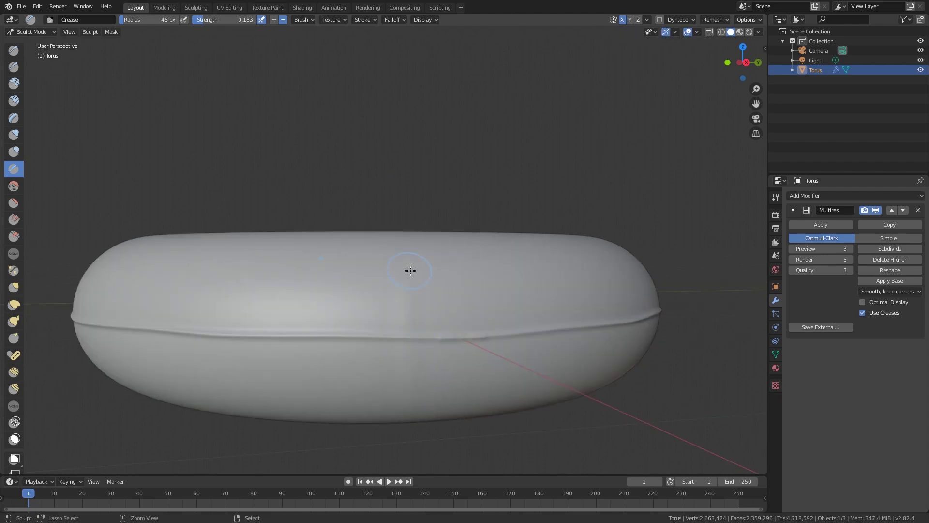
pyautogui.moveTo(420, 340)
pyautogui.mouseDown()
pyautogui.moveTo(425, 405)
pyautogui.moveTo(398, 385)
pyautogui.mouseUp()
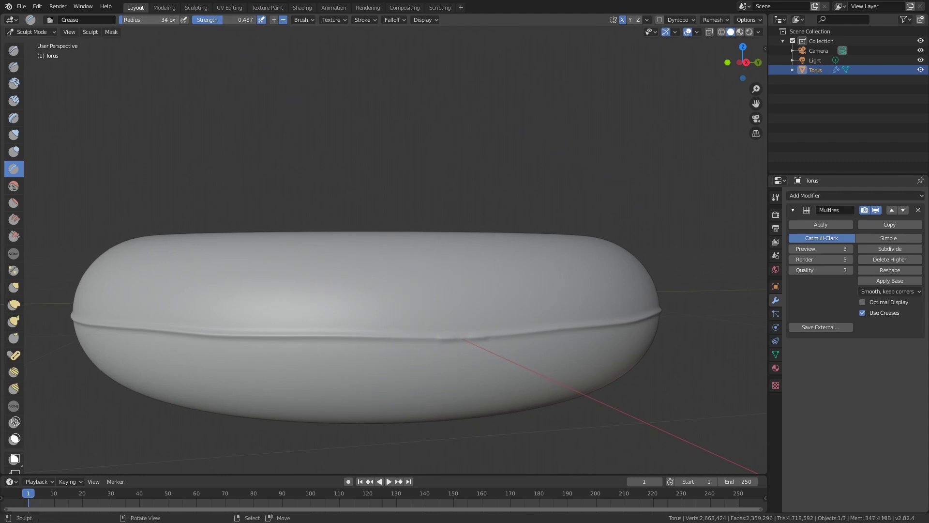
pyautogui.moveTo(365, 282); pyautogui.dragTo(353, 414)
pyautogui.hotkey('ctrl', 'z')
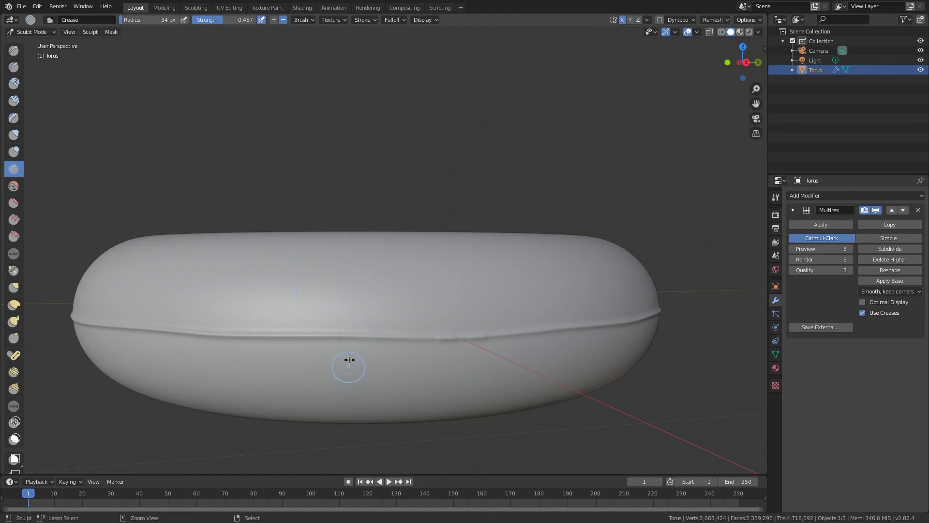
# Try a vertical Crease stroke across the seam at 0.487 strength and undo it.
pyautogui.moveTo(365, 254); pyautogui.dragTo(367, 375)
pyautogui.hotkey('ctrl', 'z')
pyautogui.hotkey('ctrl', 'shift', 'z')
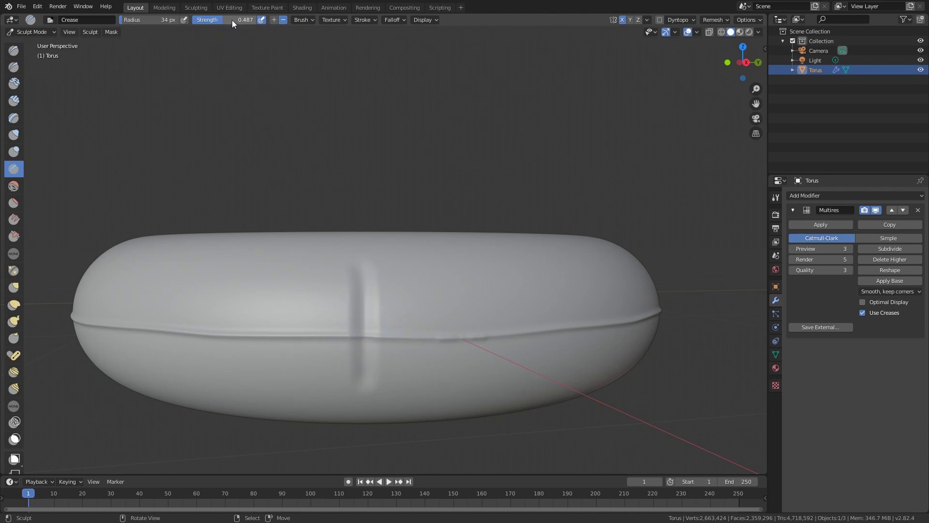
pyautogui.hotkey('ctrl', 'z')
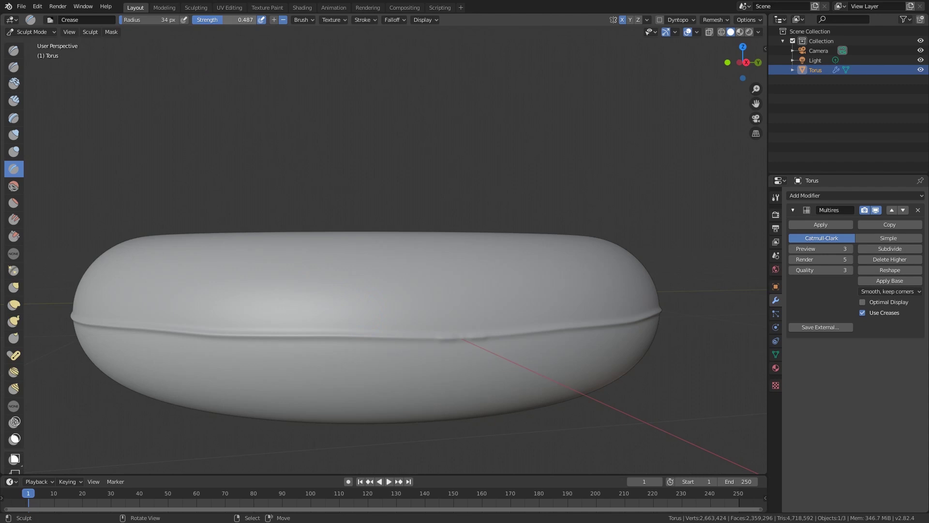
# Lower the Crease strength to 0.339 and sculpt a short vertical fold across the seam on the outer side.
pyautogui.moveTo(367, 270); pyautogui.dragTo(357, 380)
pyautogui.hotkey('ctrl', 'z')
pyautogui.moveTo(371, 266); pyautogui.dragTo(344, 356)
pyautogui.hotkey('ctrl', 'z')
pyautogui.moveTo(364, 286); pyautogui.dragTo(353, 375)
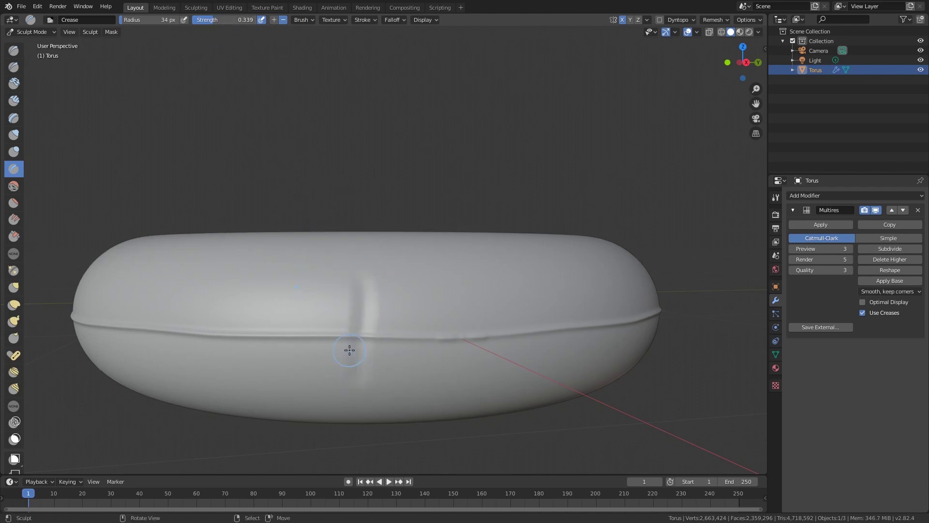
# Examine the vertical fold up close and compare it with the pink pool ring photo in the browser.
pyautogui.scroll(3, 353, 350)
pyautogui.keyDown('shift'); pyautogui.moveTo(355, 351); pyautogui.dragTo(361, 313, button='middle'); pyautogui.keyUp('shift')
pyautogui.scroll(-2, 361, 313)
pyautogui.scroll(2, 370, 284)
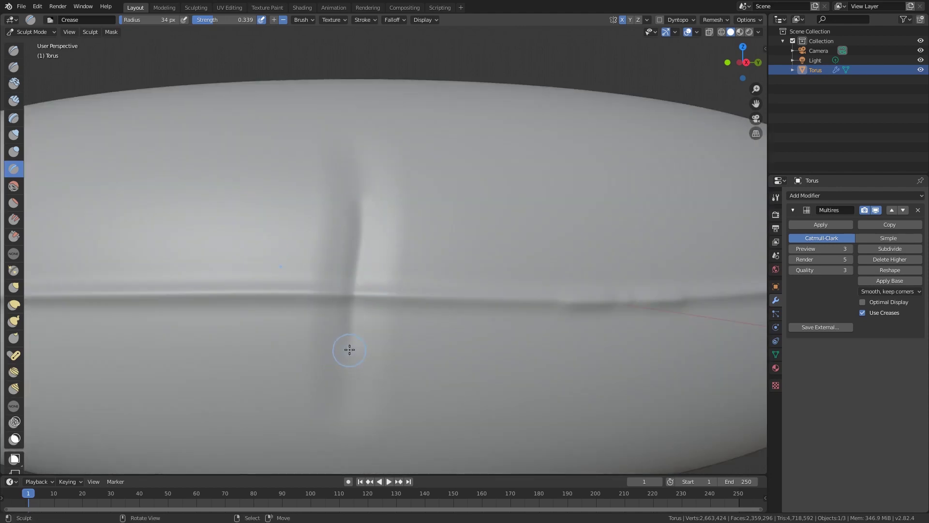
pyautogui.scroll(-4, 349, 348)
pyautogui.scroll(2, 392, 283)
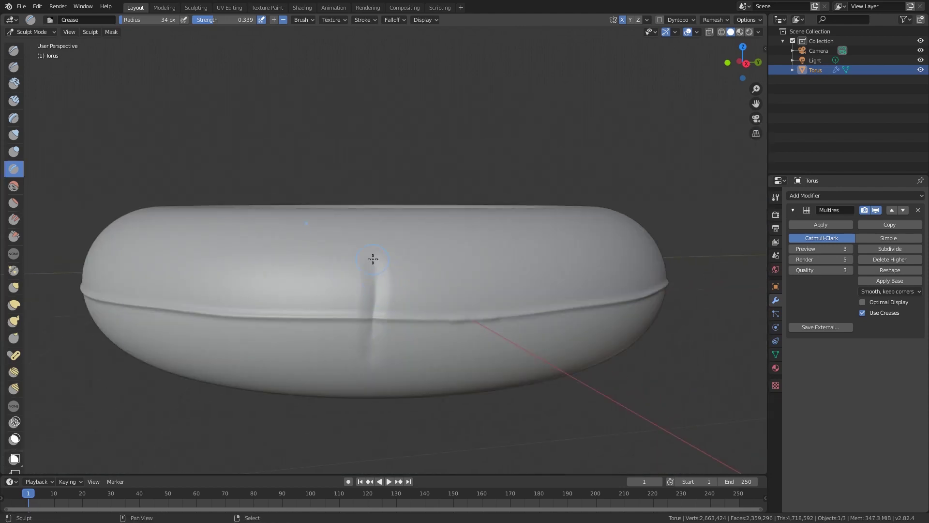
pyautogui.moveTo(387, 349); pyautogui.dragTo(385, 244, button='middle')
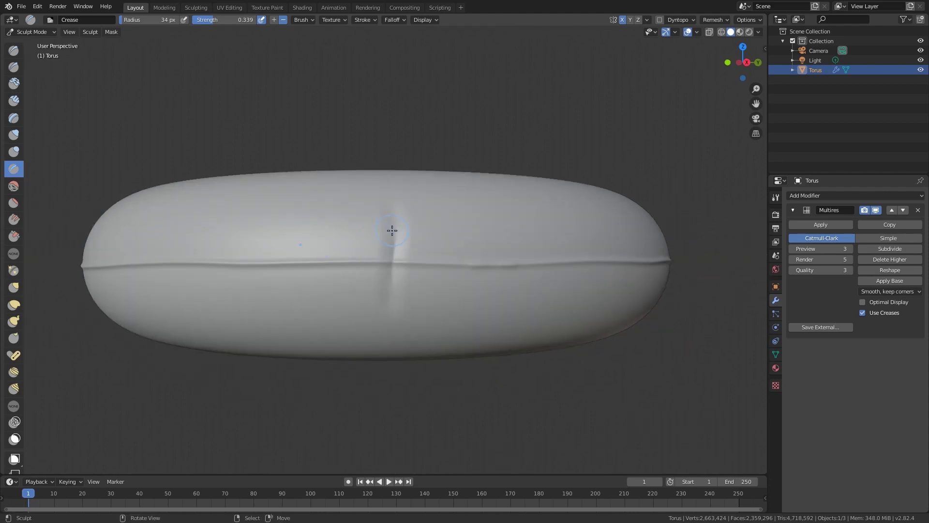
pyautogui.press('shift')
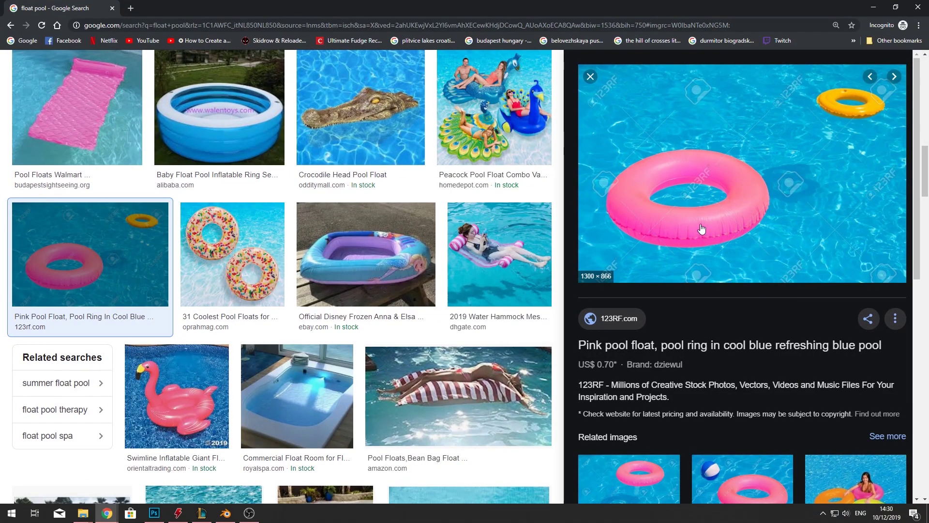
pyautogui.hotkey('alt', 'Tab')
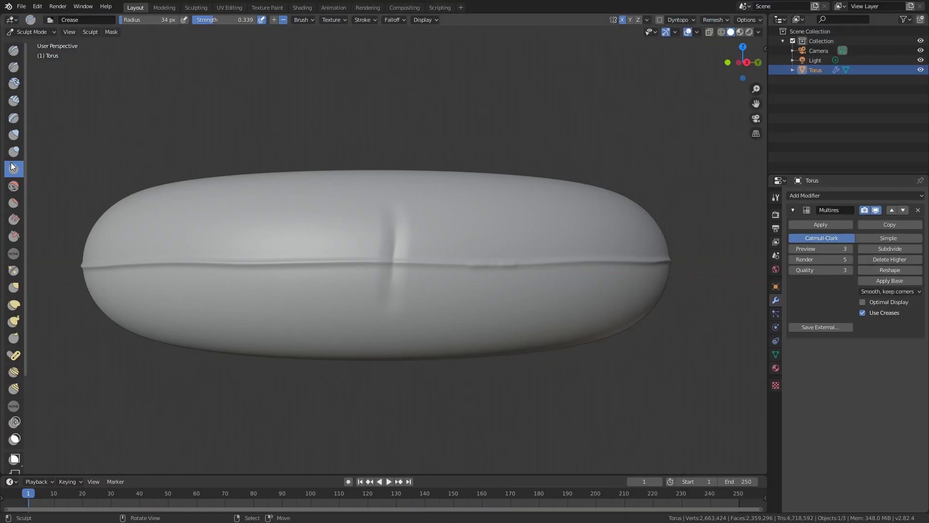
# Tighten the vertical fold at the seam with the Pinch/Magnify brush at 121 px radius and 0.500 strength.
pyautogui.click(14, 274)
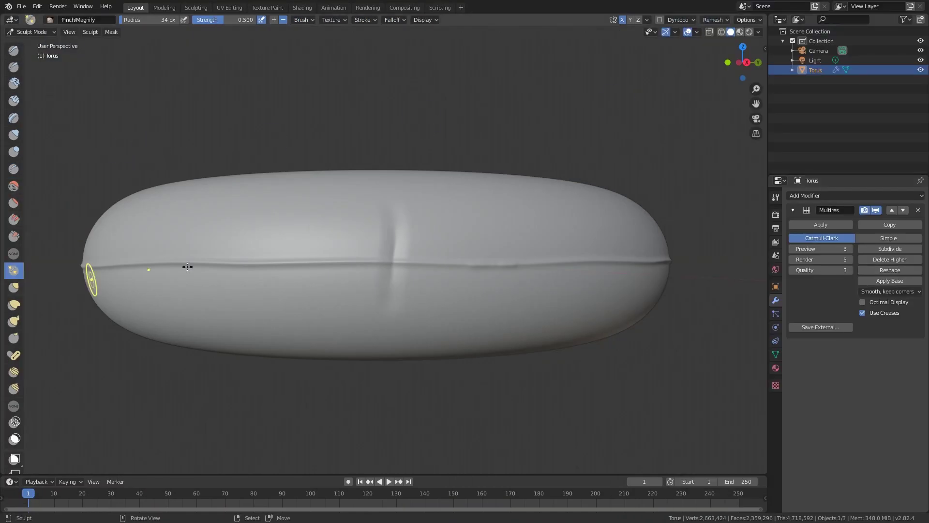
pyautogui.scroll(-2, 186, 266)
pyautogui.moveTo(375, 271); pyautogui.dragTo(367, 290, button='middle')
pyautogui.scroll(3, 367, 290)
pyautogui.moveTo(361, 351)
pyautogui.keyDown('shift'); pyautogui.mouseDown(button='middle')
pyautogui.moveTo(359, 360)
pyautogui.moveTo(371, 350)
pyautogui.mouseUp(button='middle'); pyautogui.keyUp('shift')
pyautogui.moveTo(327, 363)
pyautogui.mouseDown()
pyautogui.moveTo(315, 347)
pyautogui.moveTo(323, 317)
pyautogui.mouseUp()
pyautogui.moveTo(321, 384)
pyautogui.mouseDown(button='middle')
pyautogui.moveTo(385, 201)
pyautogui.moveTo(405, 211)
pyautogui.moveTo(440, 207)
pyautogui.moveTo(434, 277)
pyautogui.mouseUp(button='middle')
pyautogui.scroll(-4, 421, 197)
pyautogui.scroll(-3, 434, 277)
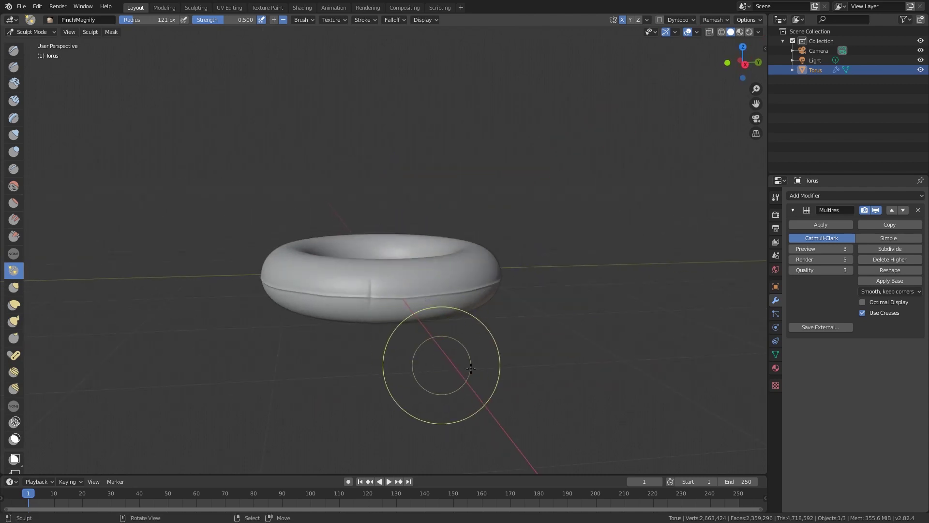
pyautogui.moveTo(366, 290); pyautogui.dragTo(461, 437, button='middle')
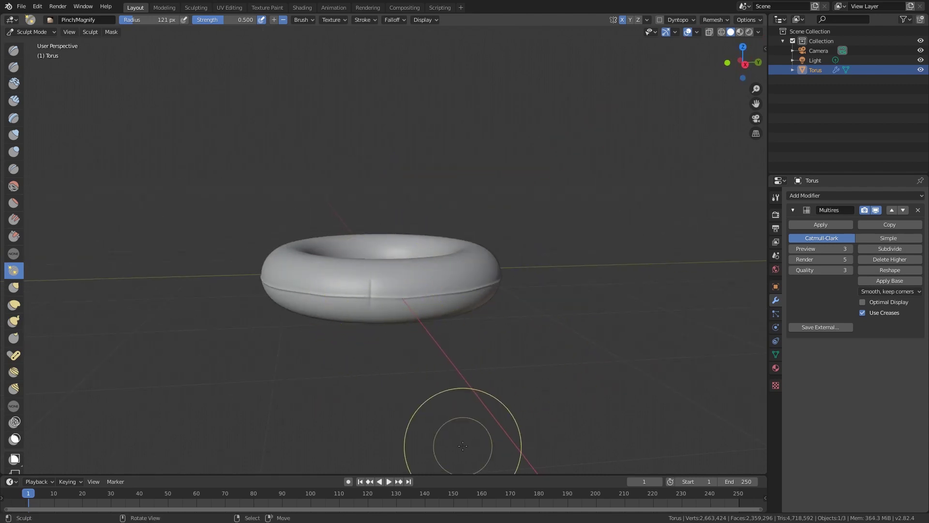
# Examine the pinched fold and the seam around the torus's outer side from near and far.
pyautogui.scroll(4, 373, 342)
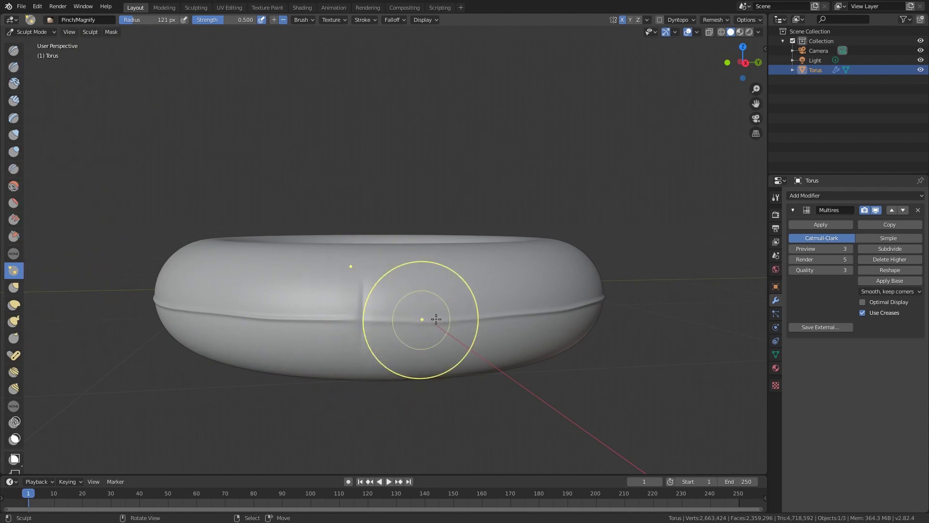
pyautogui.scroll(6, 444, 356)
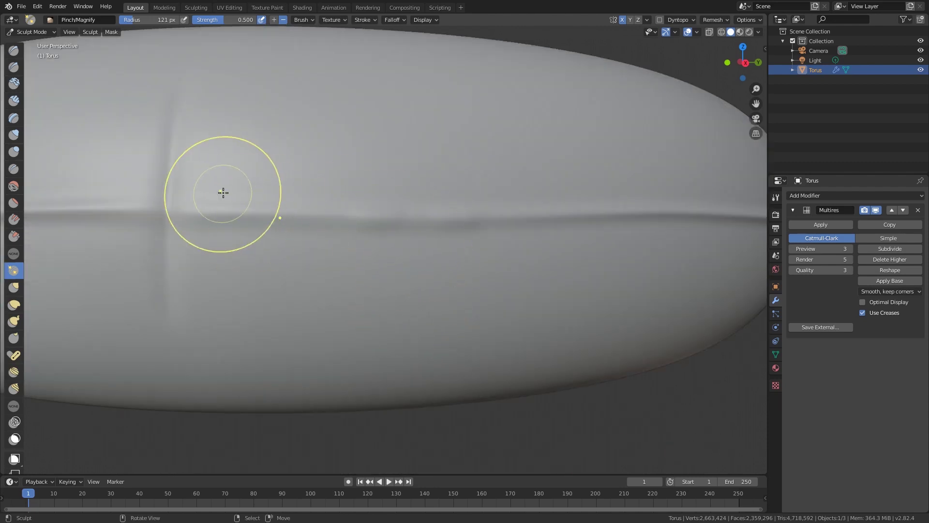
pyautogui.keyDown('shift'); pyautogui.moveTo(223, 192); pyautogui.dragTo(402, 325, button='middle'); pyautogui.keyUp('shift')
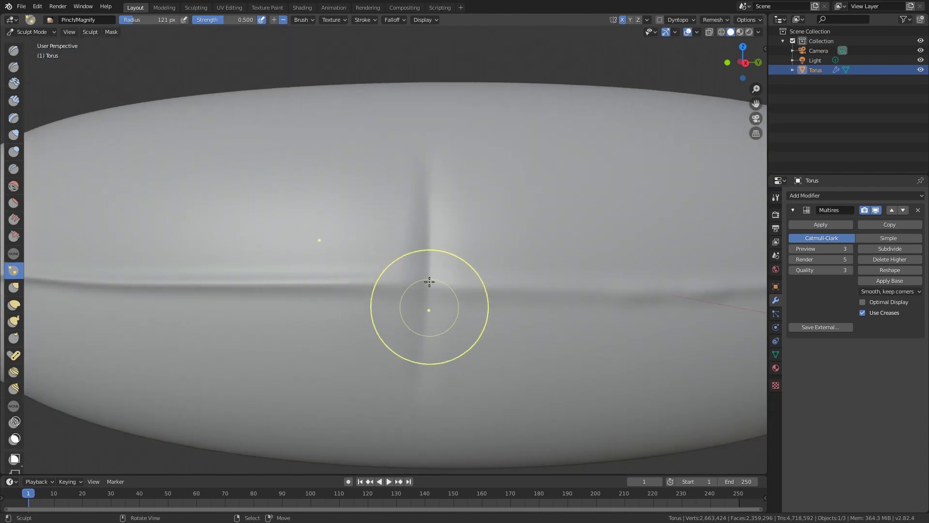
pyautogui.scroll(-6, 430, 269)
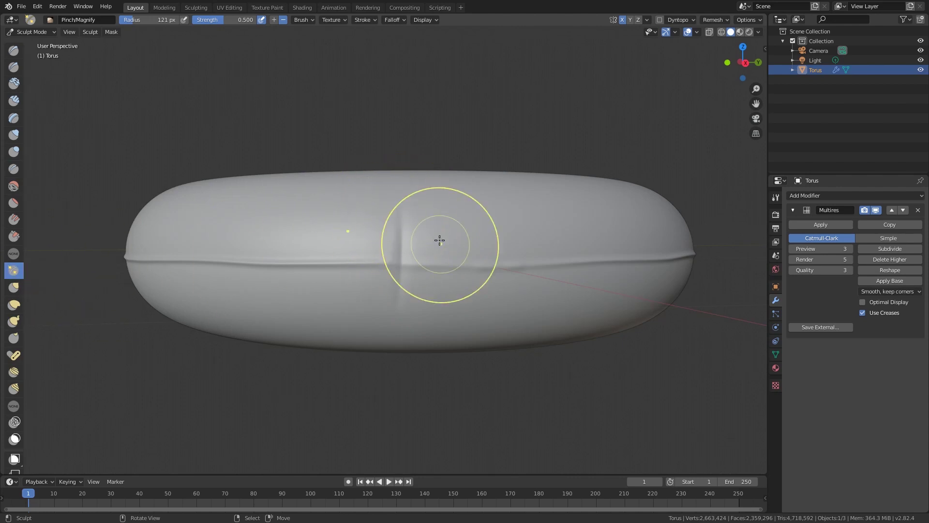
pyautogui.scroll(-4, 435, 310)
pyautogui.scroll(-3, 400, 352)
pyautogui.moveTo(435, 310); pyautogui.dragTo(439, 284, button='middle')
pyautogui.scroll(2, 490, 317)
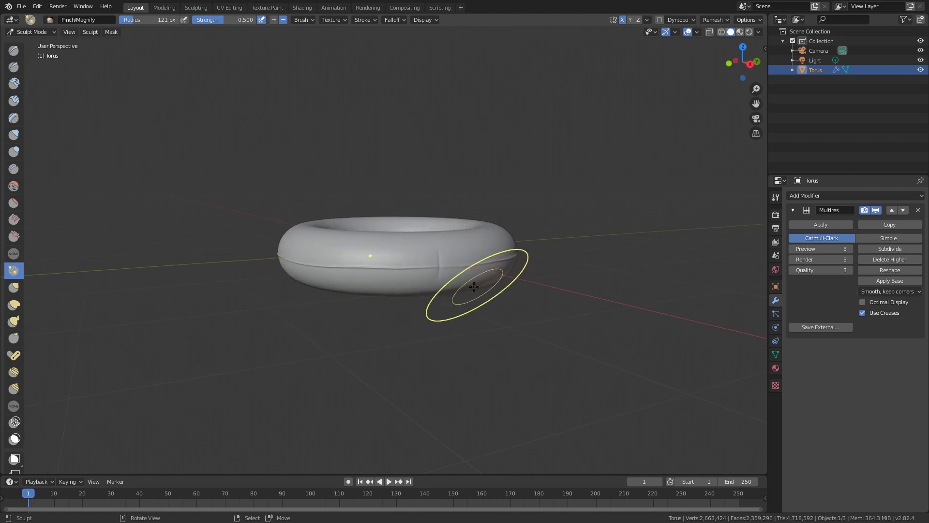
pyautogui.moveTo(428, 286); pyautogui.dragTo(387, 311, button='middle')
pyautogui.moveTo(529, 328); pyautogui.dragTo(426, 305, button='middle')
pyautogui.scroll(2, 422, 317)
pyautogui.scroll(4, 425, 305)
# Try vertical strokes across the seam with the Draw Sharp brush at 121 px radius and 0.596 strength.
pyautogui.hotkey('ctrl', 's')
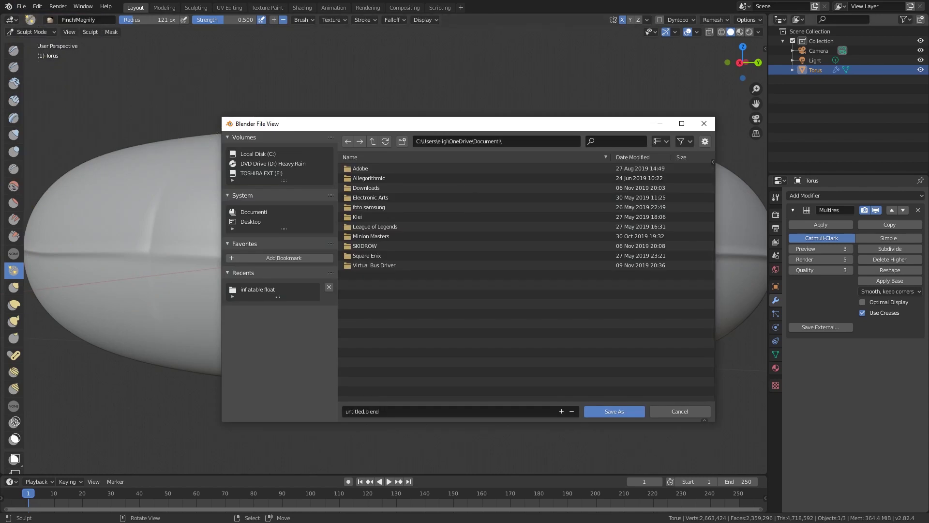
pyautogui.press('Escape')
pyautogui.click(14, 66)
pyautogui.scroll(-3, 401, 234)
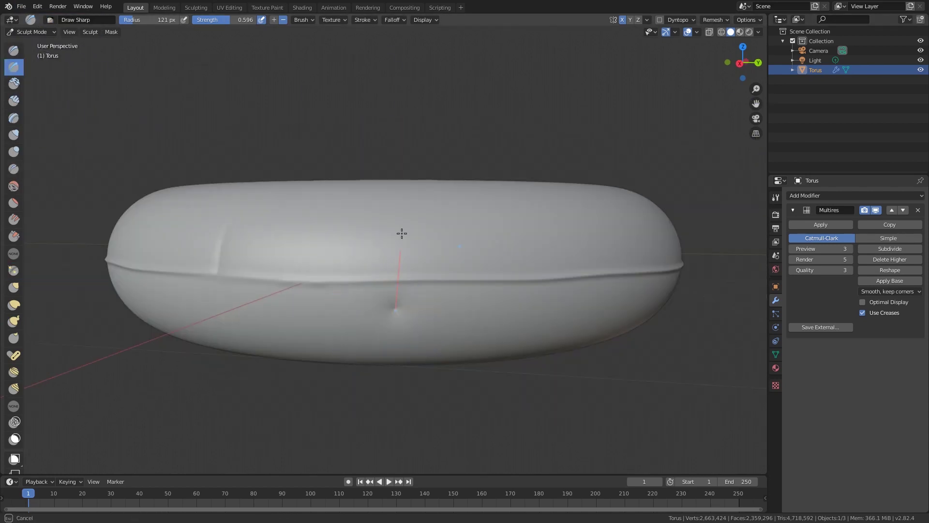
pyautogui.hotkey('ctrl', 'z')
pyautogui.moveTo(409, 228); pyautogui.dragTo(404, 334)
pyautogui.click(13, 168)
pyautogui.hotkey('ctrl', 'z')
# Sculpt vertical folds across the seam beside the first one with the Crease brush at 54 px radius and 0.339 strength.
pyautogui.moveTo(429, 305); pyautogui.dragTo(429, 223)
pyautogui.scroll(4, 492, 385)
pyautogui.scroll(-5, 390, 282)
pyautogui.moveTo(390, 282); pyautogui.dragTo(438, 282, button='middle')
pyautogui.moveTo(405, 215); pyautogui.dragTo(404, 317)
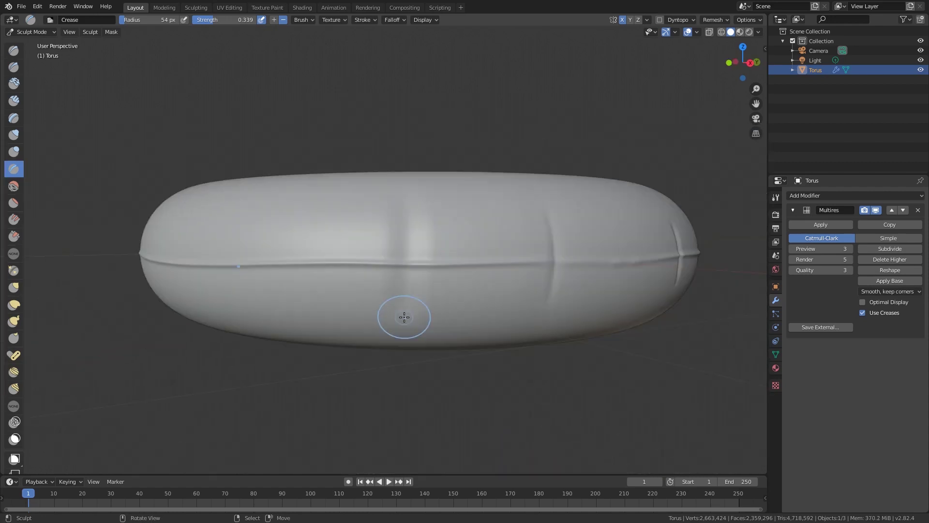
pyautogui.hotkey('ctrl', 'z')
# Carve another set of close-up Crease folds that run vertically over the seam, continuing around the outer side.
pyautogui.scroll(4, 412, 203)
pyautogui.moveTo(418, 137); pyautogui.dragTo(418, 187)
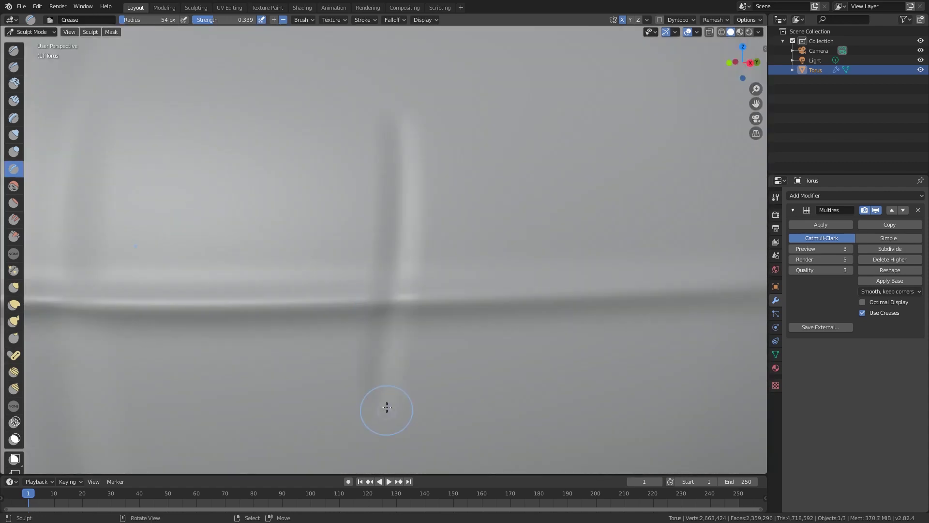
pyautogui.scroll(-3, 369, 249)
pyautogui.scroll(3, 454, 361)
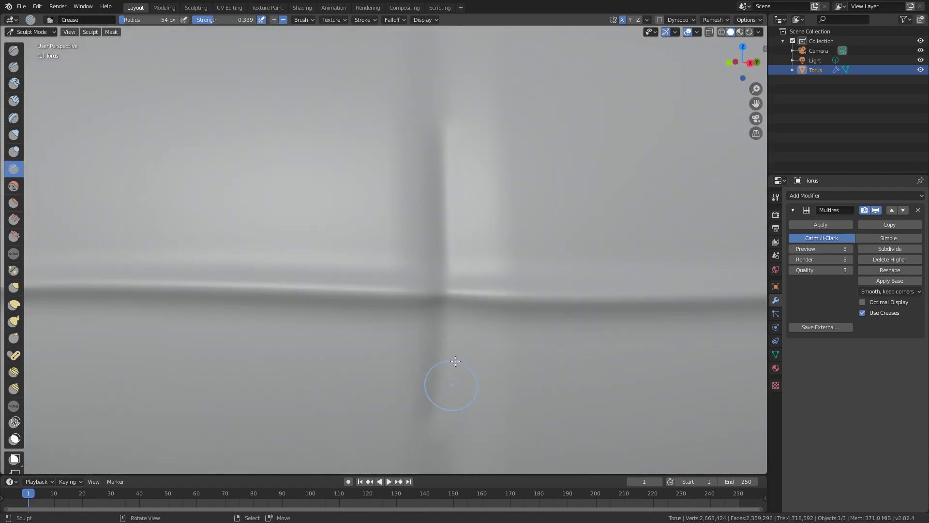
pyautogui.keyDown('ctrl'); pyautogui.moveTo(442, 278); pyautogui.dragTo(398, 330, button='middle'); pyautogui.keyUp('ctrl')
pyautogui.moveTo(329, 343); pyautogui.dragTo(121, 336)
pyautogui.scroll(-6, 368, 319)
pyautogui.moveTo(368, 319)
pyautogui.mouseDown(button='middle')
pyautogui.moveTo(407, 334)
pyautogui.moveTo(349, 271)
pyautogui.mouseUp(button='middle')
# Sculpt long vertical folds across the seam with the Draw Sharp brush at 54 px radius and 0.381 strength.
pyautogui.click(14, 67)
pyautogui.scroll(3, 339, 242)
pyautogui.moveTo(344, 97)
pyautogui.mouseDown()
pyautogui.moveTo(334, 204)
pyautogui.moveTo(350, 266)
pyautogui.mouseUp()
pyautogui.scroll(-4, 351, 303)
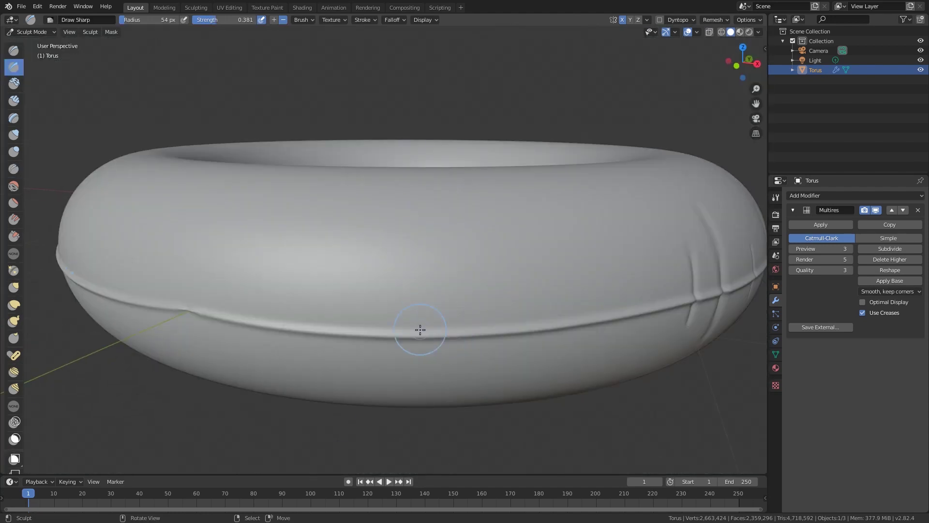
pyautogui.scroll(4, 193, 224)
pyautogui.moveTo(448, 148); pyautogui.dragTo(446, 383)
pyautogui.scroll(-4, 460, 156)
# Return to the Crease brush at 0.339 strength and add deep vertical folds on the smooth stretch of the seam.
pyautogui.hotkey('shift', 'c')
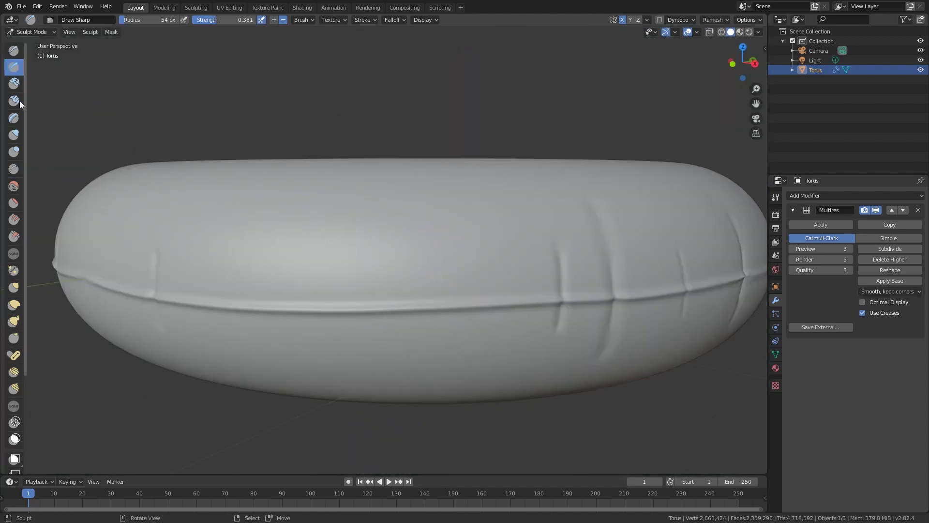
pyautogui.scroll(5, 427, 243)
pyautogui.scroll(-5, 469, 300)
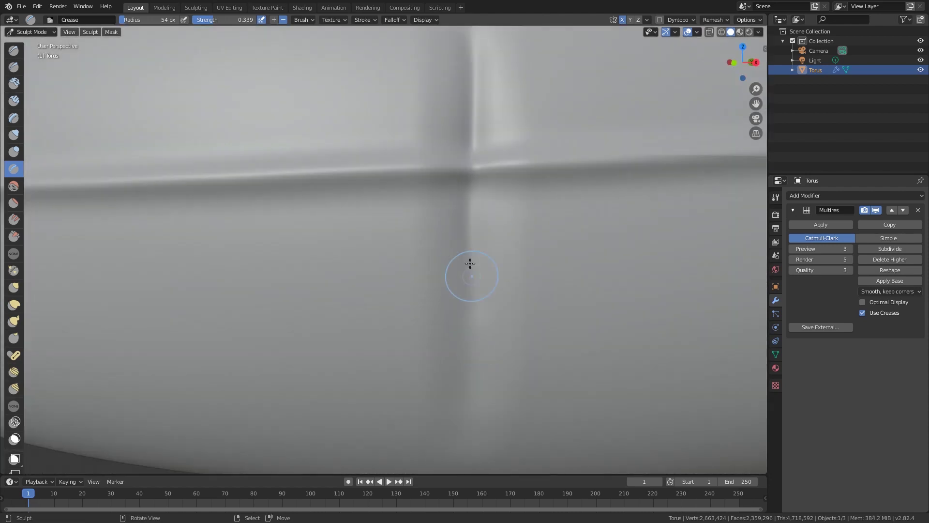
pyautogui.scroll(3, 401, 261)
pyautogui.scroll(-4, 356, 207)
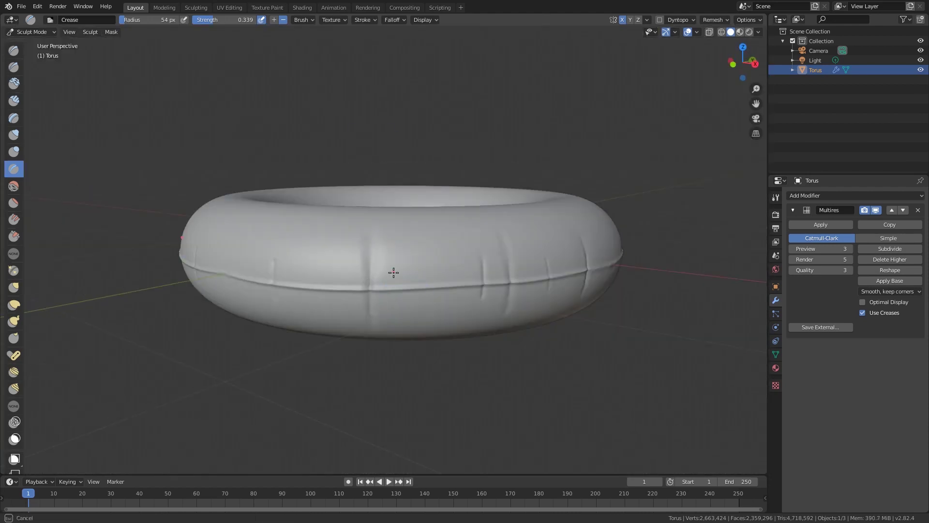
pyautogui.scroll(5, 392, 272)
pyautogui.scroll(4, 436, 257)
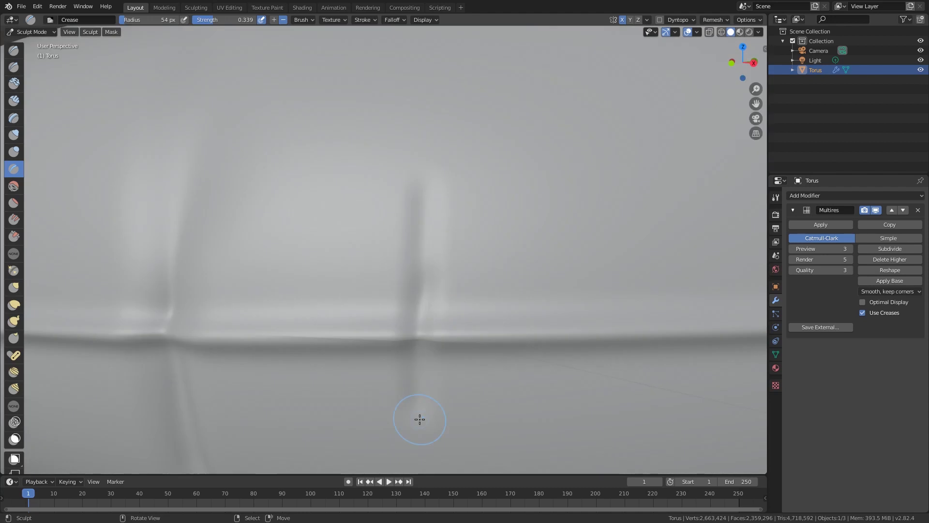
# Sculpt short and long Crease folds across the seam on the side of the ring facing the X axis.
pyautogui.scroll(-5, 419, 419)
pyautogui.scroll(6, 442, 281)
pyautogui.scroll(-5, 445, 432)
pyautogui.moveTo(452, 257); pyautogui.dragTo(480, 298, button='middle')
pyautogui.scroll(7, 432, 210)
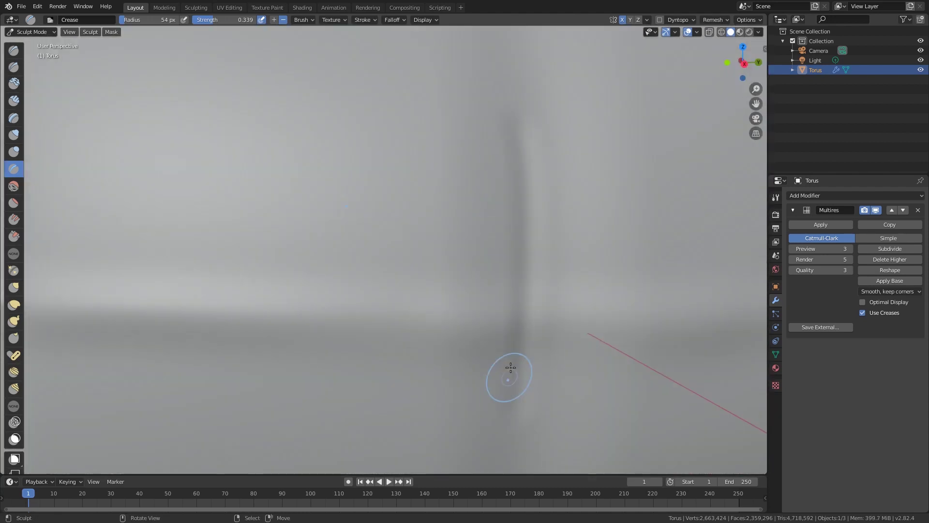
pyautogui.scroll(-6, 450, 284)
pyautogui.scroll(6, 245, 269)
pyautogui.scroll(-6, 452, 292)
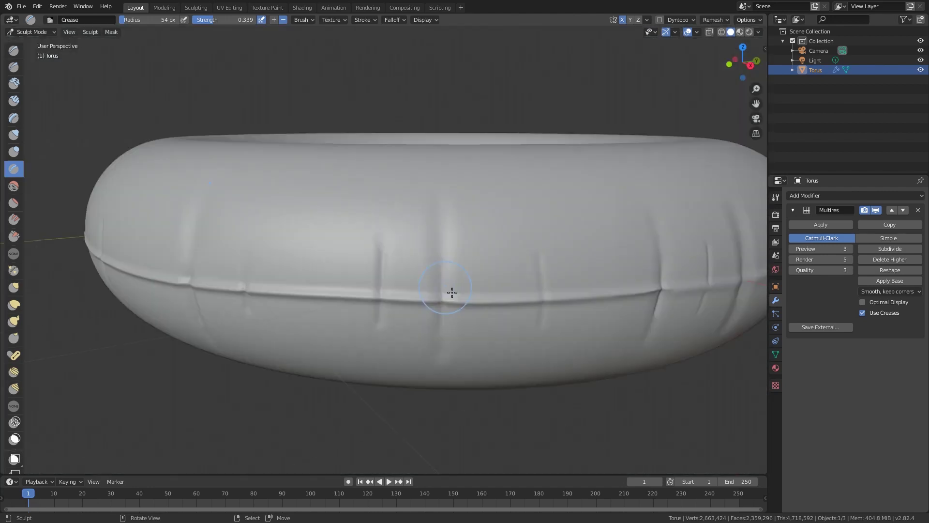
# Extend the vertical Crease folds along the seam to the side of the ring crossed by the Y axis.
pyautogui.scroll(6, 580, 213)
pyautogui.scroll(-6, 483, 234)
pyautogui.scroll(5, 442, 268)
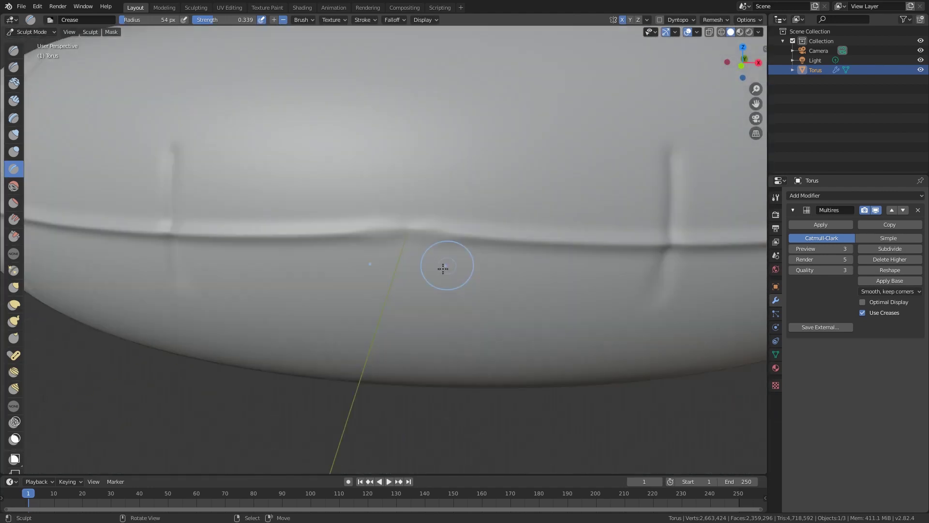
pyautogui.scroll(-5, 433, 210)
pyautogui.scroll(5, 437, 321)
pyautogui.scroll(-5, 437, 321)
pyautogui.scroll(5, 457, 255)
pyautogui.scroll(-5, 368, 299)
pyautogui.scroll(6, 335, 304)
# Sharpen folds across the seam near the X axis with the Draw Sharp brush at 54 px radius and 0.381 strength.
pyautogui.click(14, 67)
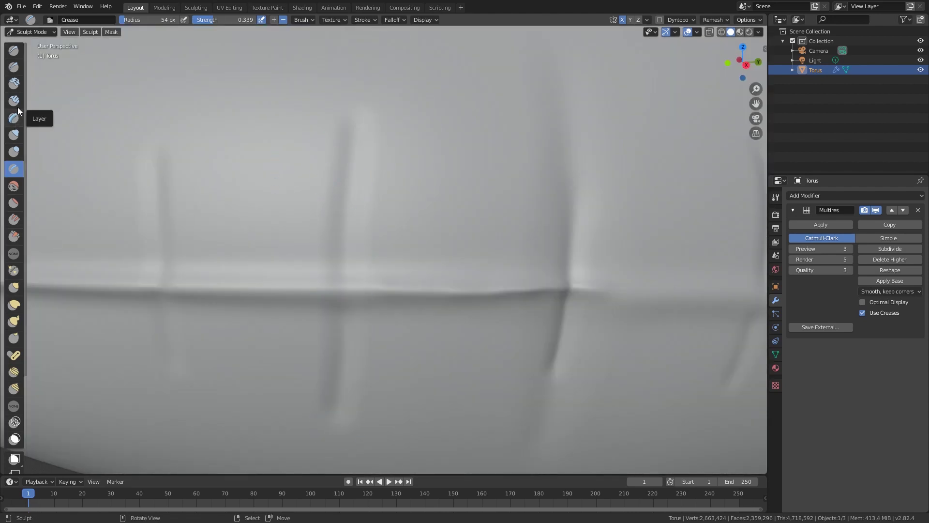
pyautogui.scroll(-5, 331, 380)
pyautogui.scroll(5, 415, 239)
pyautogui.scroll(-5, 411, 222)
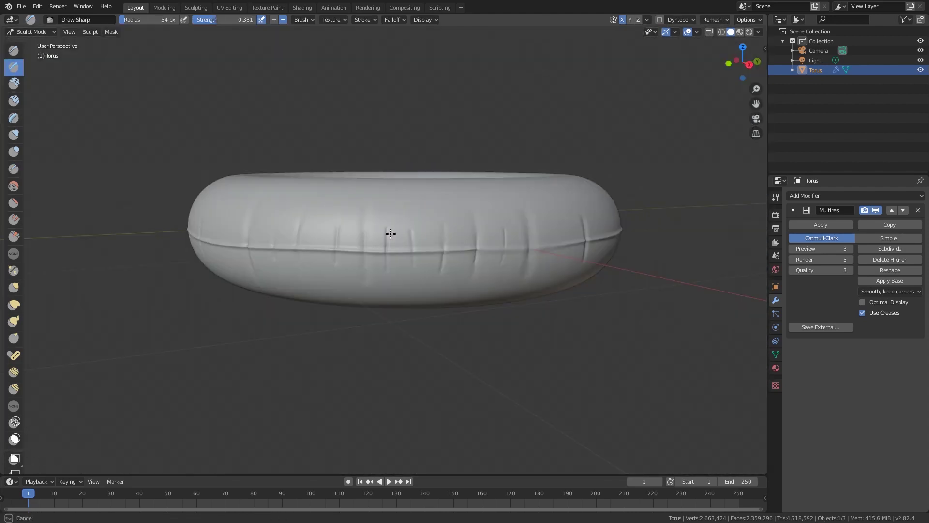
# Deepen the folds between the X and Y axes with the Crease brush and start a short fold near the Y axis.
pyautogui.hotkey('shift', 'c')
pyautogui.scroll(5, 387, 271)
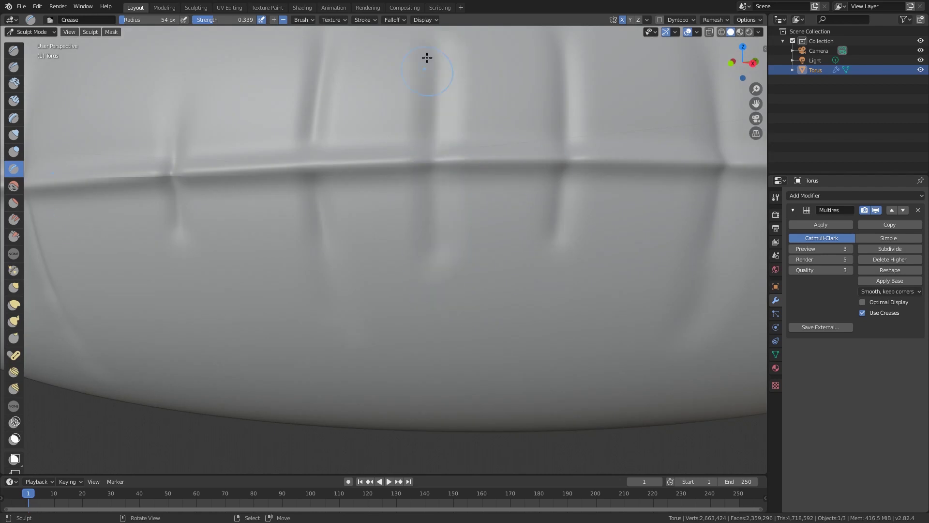
pyautogui.scroll(-6, 420, 259)
pyautogui.scroll(4, 421, 259)
pyautogui.scroll(-4, 419, 128)
pyautogui.scroll(6, 425, 232)
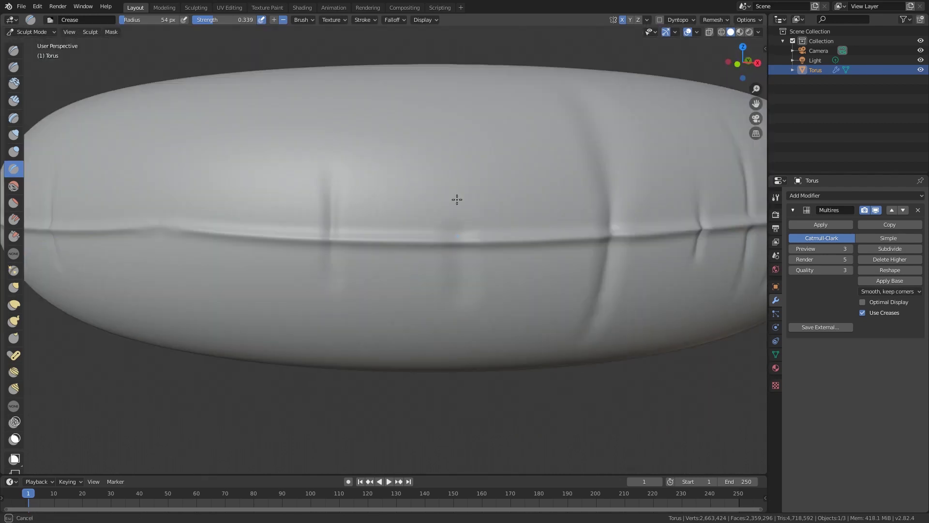
# Fill the sparse stretch of the seam near the Y axis with more vertical Crease folds of varied length.
pyautogui.moveTo(522, 166)
pyautogui.mouseDown(button='middle')
pyautogui.moveTo(419, 143)
pyautogui.moveTo(398, 211)
pyautogui.moveTo(415, 195)
pyautogui.moveTo(379, 248)
pyautogui.mouseUp(button='middle')
pyautogui.moveTo(378, 249); pyautogui.dragTo(373, 253)
pyautogui.scroll(3, 448, 324)
pyautogui.moveTo(372, 253)
pyautogui.mouseDown(button='middle')
pyautogui.moveTo(448, 323)
pyautogui.moveTo(377, 301)
pyautogui.moveTo(486, 213)
pyautogui.mouseUp(button='middle')
pyautogui.moveTo(486, 213); pyautogui.dragTo(499, 283)
pyautogui.moveTo(499, 284); pyautogui.dragTo(506, 306, button='middle')
pyautogui.moveTo(412, 333); pyautogui.dragTo(446, 327, button='middle')
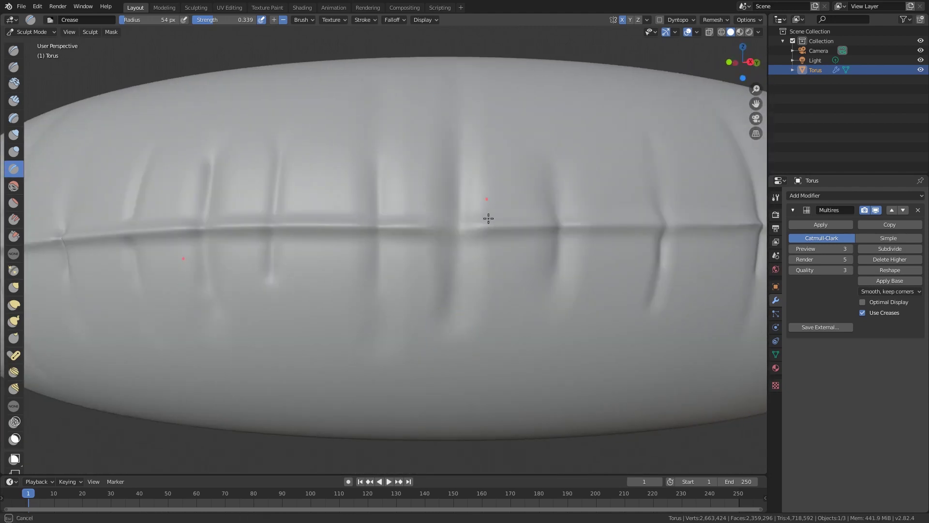
# Strengthen the dense row of folds with the Crease brush and carry the folds past the X axis.
pyautogui.keyDown('ctrl'); pyautogui.moveTo(260, 249); pyautogui.dragTo(290, 348, button='middle'); pyautogui.keyUp('ctrl')
pyautogui.moveTo(291, 348); pyautogui.dragTo(368, 349, button='middle')
pyautogui.keyDown('ctrl'); pyautogui.moveTo(367, 348); pyautogui.dragTo(426, 334, button='middle'); pyautogui.keyUp('ctrl')
pyautogui.moveTo(425, 333)
pyautogui.mouseDown(button='middle')
pyautogui.moveTo(510, 311)
pyautogui.moveTo(435, 339)
pyautogui.mouseUp(button='middle')
pyautogui.keyDown('ctrl'); pyautogui.moveTo(436, 339); pyautogui.dragTo(423, 229, button='middle'); pyautogui.keyUp('ctrl')
pyautogui.scroll(-5, 453, 316)
pyautogui.moveTo(477, 305); pyautogui.dragTo(440, 373, button='middle')
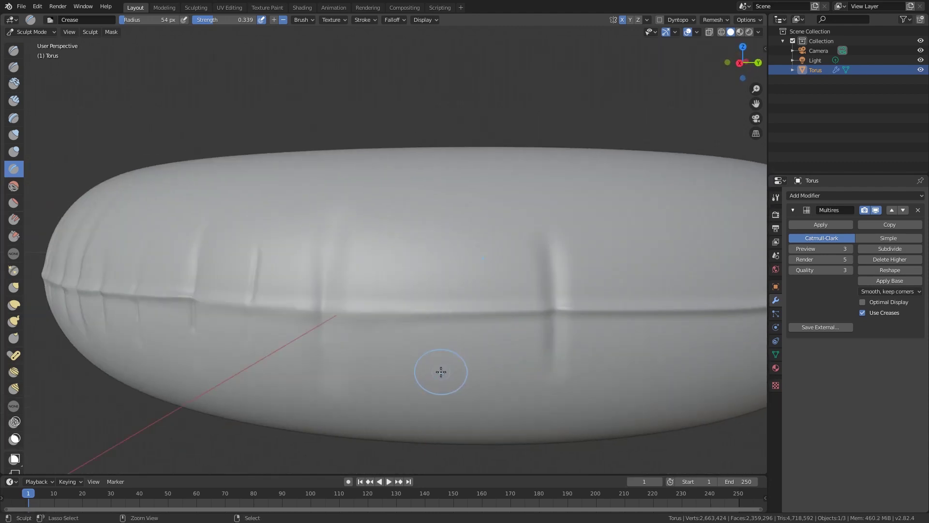
# Add longer Crease folds above and below the seam on the smooth area beyond the X axis.
pyautogui.scroll(5, 439, 373)
pyautogui.moveTo(475, 344); pyautogui.dragTo(471, 205, button='middle')
pyautogui.scroll(-6, 455, 233)
pyautogui.moveTo(447, 245); pyautogui.dragTo(479, 257, button='middle')
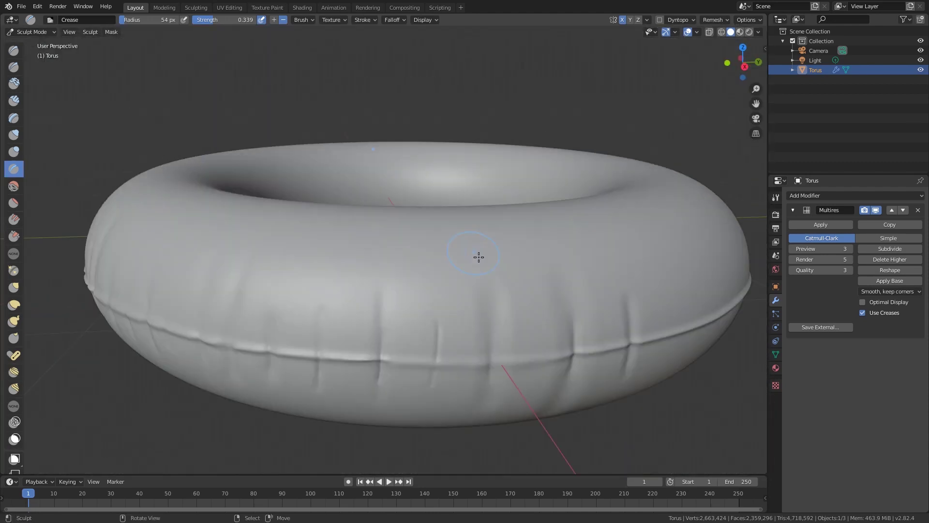
# Accentuate the folds beside the X axis with close-up Crease strokes running up from the seam.
pyautogui.scroll(5, 486, 276)
pyautogui.moveTo(503, 315); pyautogui.dragTo(500, 295, button='middle')
pyautogui.scroll(1, 501, 296)
pyautogui.moveTo(514, 319); pyautogui.dragTo(527, 197)
pyautogui.scroll(2, 583, 215)
pyautogui.scroll(-6, 508, 242)
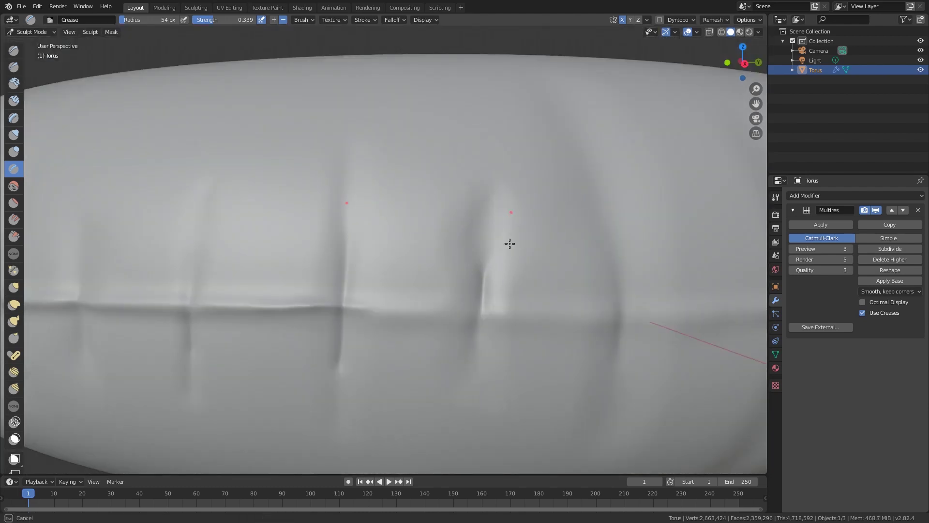
# Add short sharp folds between the existing ones with the Draw Sharp brush at 0.381 strength, reducing its radius to 26 px.
pyautogui.moveTo(484, 300)
pyautogui.mouseDown(button='middle')
pyautogui.moveTo(476, 320)
pyautogui.moveTo(457, 294)
pyautogui.mouseUp(button='middle')
pyautogui.scroll(6, 457, 294)
pyautogui.click(14, 67)
pyautogui.moveTo(548, 174); pyautogui.dragTo(559, 214)
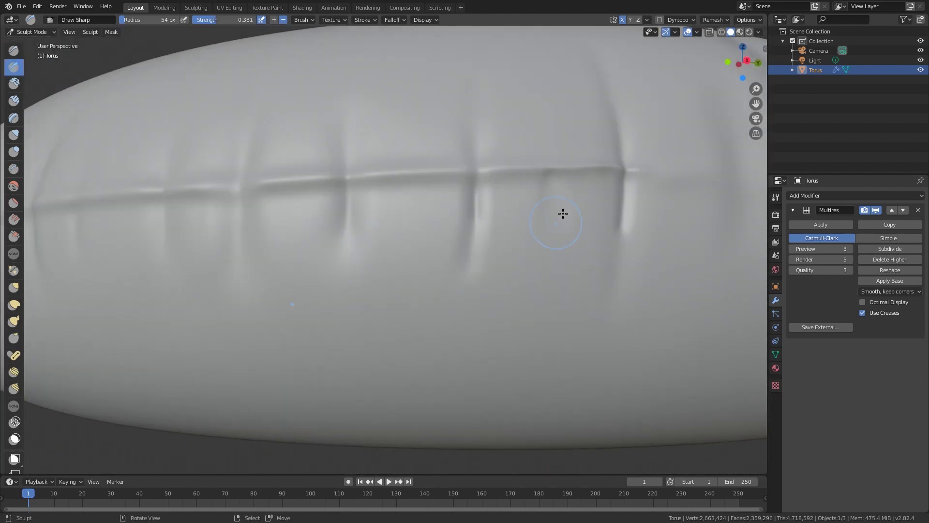
pyautogui.keyDown('shift'); pyautogui.moveTo(560, 214); pyautogui.dragTo(511, 257, button='middle'); pyautogui.keyUp('shift')
pyautogui.moveTo(359, 317)
pyautogui.mouseDown(button='middle')
pyautogui.moveTo(451, 363)
pyautogui.moveTo(508, 263)
pyautogui.mouseUp(button='middle')
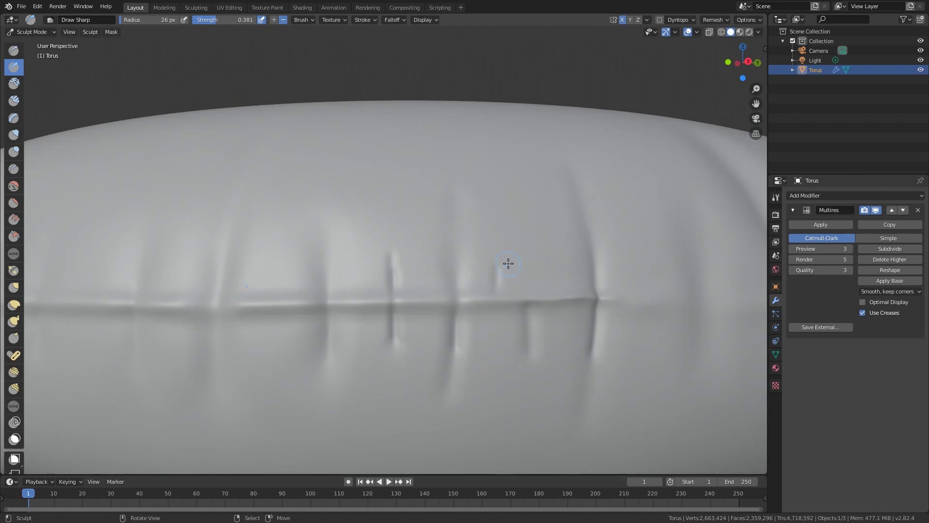
pyautogui.scroll(-5, 452, 348)
pyautogui.scroll(4, 452, 383)
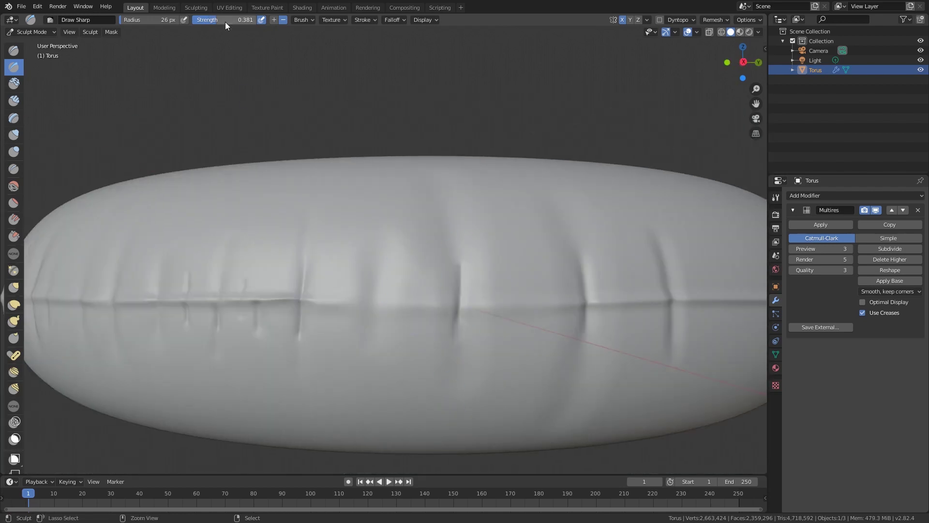
# Lower the Draw Sharp strength to 0.300 and sharpen the vertical folds around the outer seam.
pyautogui.moveTo(454, 366); pyautogui.dragTo(497, 313, button='middle')
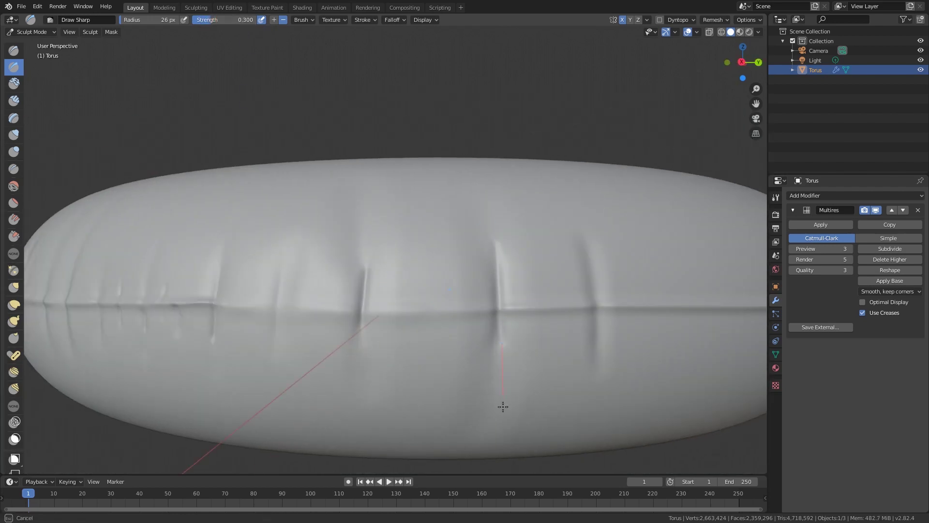
pyautogui.scroll(-5, 511, 385)
pyautogui.moveTo(518, 363); pyautogui.dragTo(416, 297, button='middle')
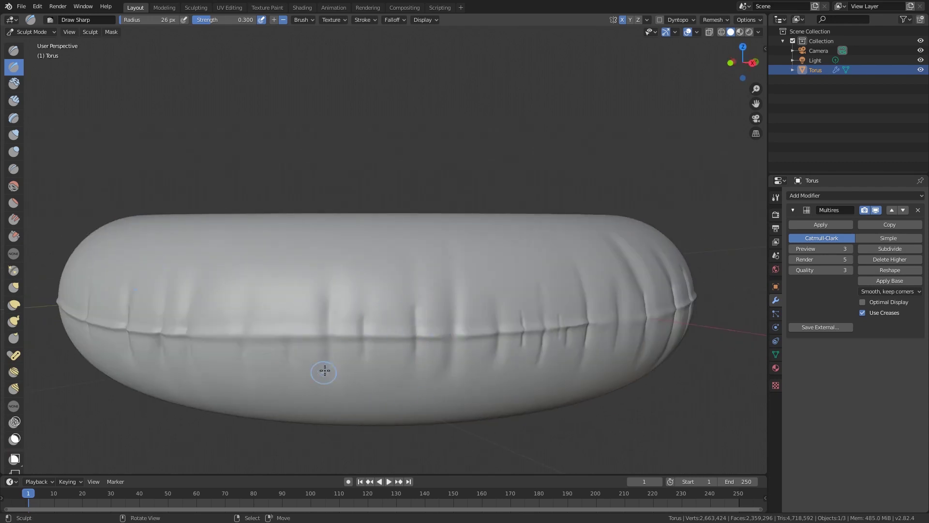
pyautogui.scroll(-4, 324, 372)
pyautogui.moveTo(483, 275); pyautogui.dragTo(692, 231, button='middle')
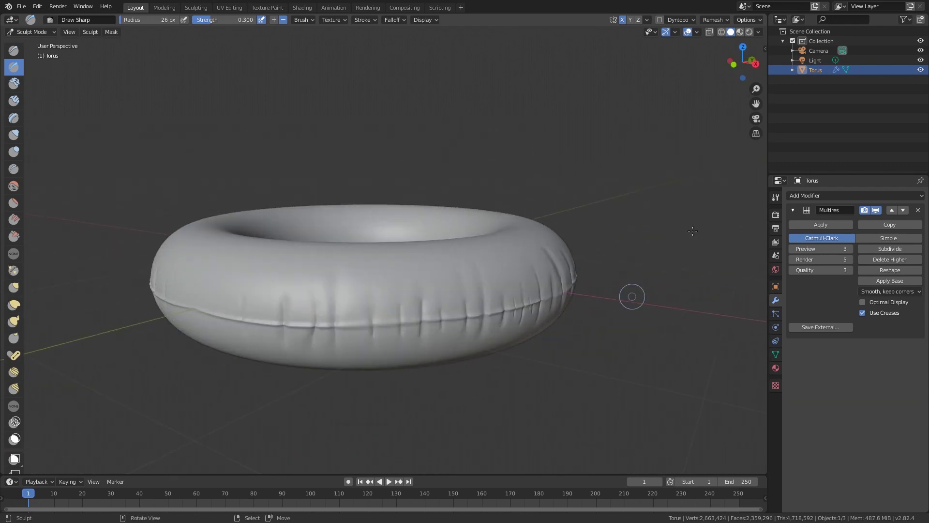
# Change the solid viewport shading to a glossy grey look with bright reflections.
pyautogui.click(758, 32)
pyautogui.click(758, 79)
pyautogui.click(749, 100)
# Examine how the glossy reflections break over the folds and seam around the torus, from near and far.
pyautogui.scroll(4, 433, 323)
pyautogui.scroll(-4, 434, 323)
pyautogui.moveTo(433, 323)
pyautogui.mouseDown(button='middle')
pyautogui.moveTo(394, 313)
pyautogui.moveTo(331, 317)
pyautogui.mouseUp(button='middle')
pyautogui.scroll(3, 454, 318)
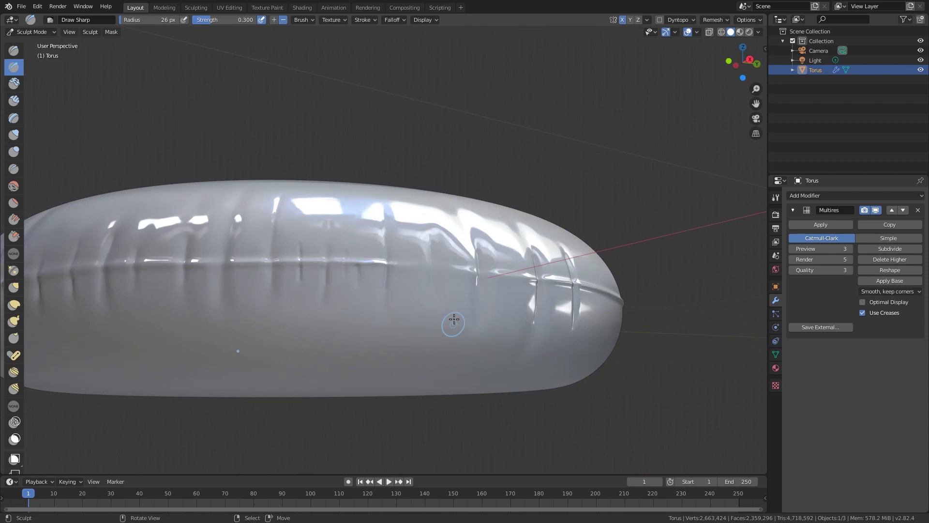
pyautogui.scroll(2, 454, 319)
pyautogui.scroll(2, 223, 304)
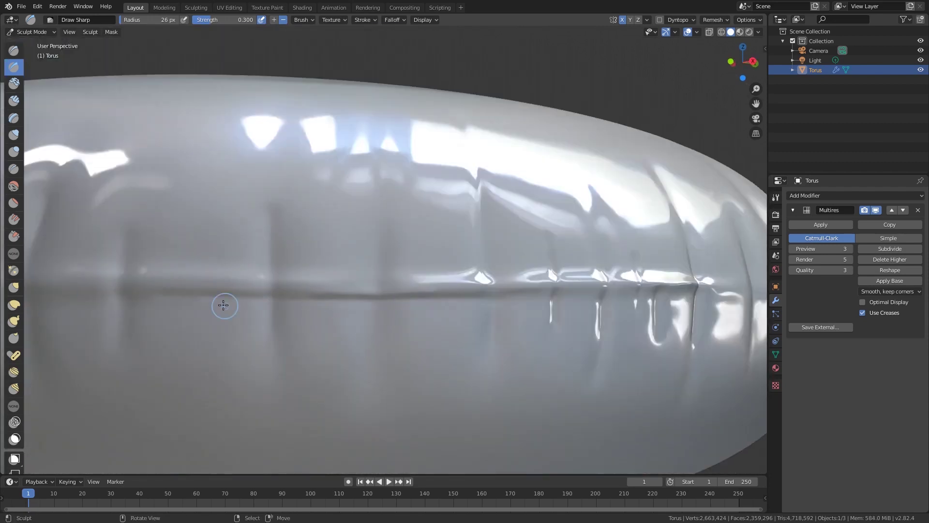
pyautogui.scroll(-7, 353, 319)
pyautogui.scroll(3, 367, 385)
pyautogui.moveTo(353, 319); pyautogui.dragTo(296, 373, button='middle')
pyautogui.scroll(4, 296, 373)
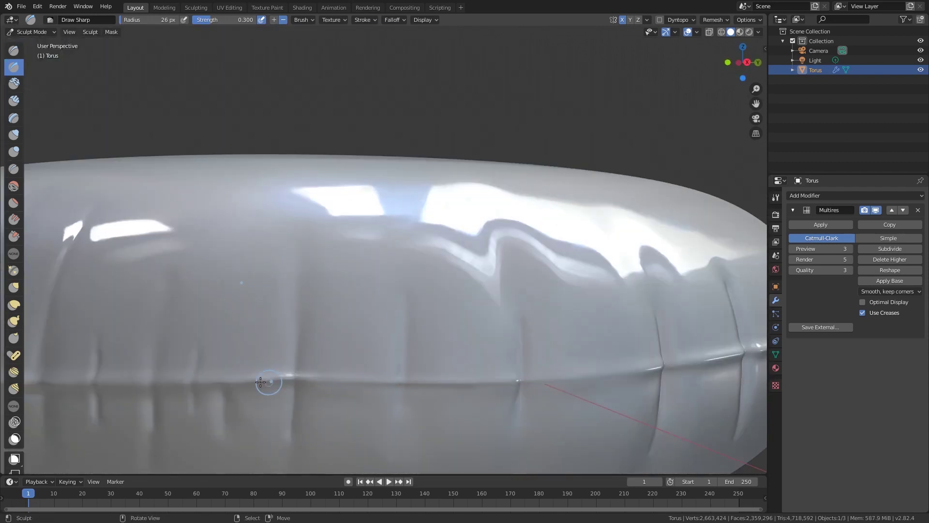
pyautogui.scroll(-10, 409, 333)
pyautogui.moveTo(455, 317); pyautogui.dragTo(408, 334, button='middle')
pyautogui.moveTo(336, 334); pyautogui.dragTo(382, 340, button='middle')
pyautogui.scroll(7, 381, 340)
pyautogui.scroll(-3, 382, 341)
pyautogui.moveTo(479, 340)
pyautogui.mouseDown(button='middle')
pyautogui.moveTo(503, 329)
pyautogui.moveTo(506, 305)
pyautogui.mouseUp(button='middle')
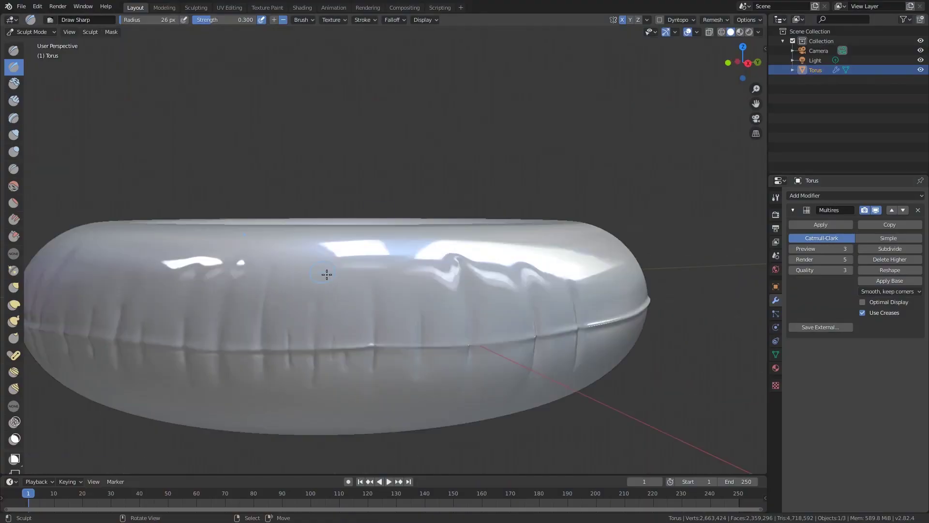
# Raise the Draw Sharp strength to 0.485 and carve a vertical fold across the smooth part of the seam.
pyautogui.moveTo(326, 274); pyautogui.dragTo(232, 274, button='middle')
pyautogui.keyDown('shift'); pyautogui.moveTo(233, 275); pyautogui.dragTo(300, 250, button='middle'); pyautogui.keyUp('shift')
pyautogui.moveTo(243, 19); pyautogui.dragTo(254, 19)
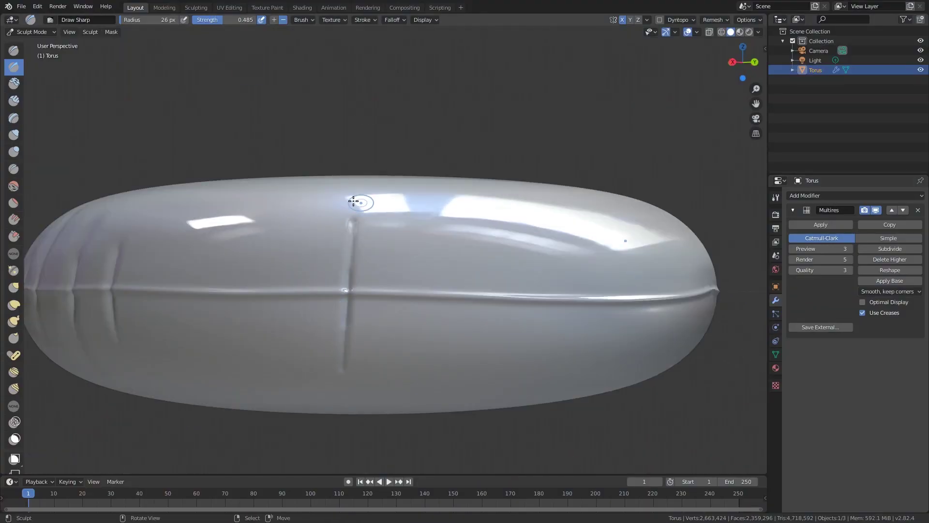
# Sculpt short vertical folds beside the new sharp fold with the Crease brush at 26 px radius and 0.339 strength.
pyautogui.click(14, 168)
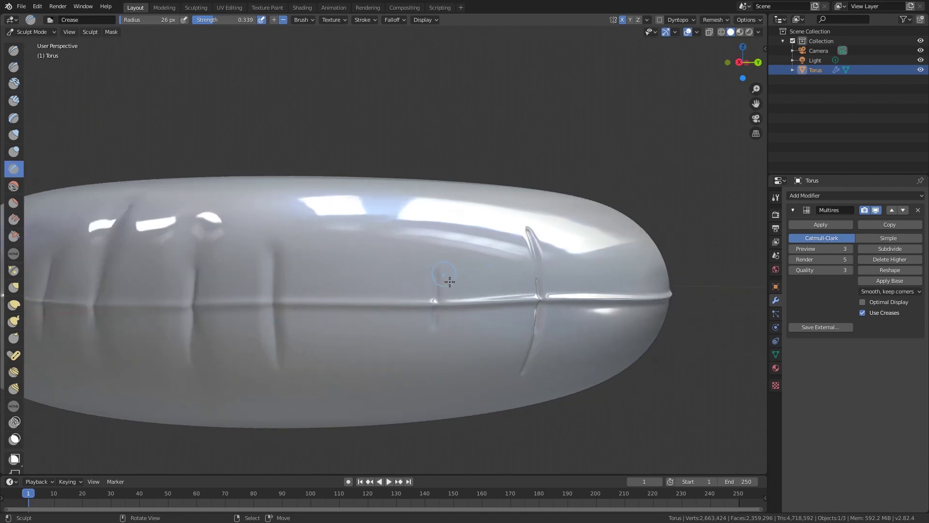
pyautogui.scroll(-3, 361, 254)
pyautogui.scroll(3, 357, 281)
pyautogui.scroll(-3, 353, 307)
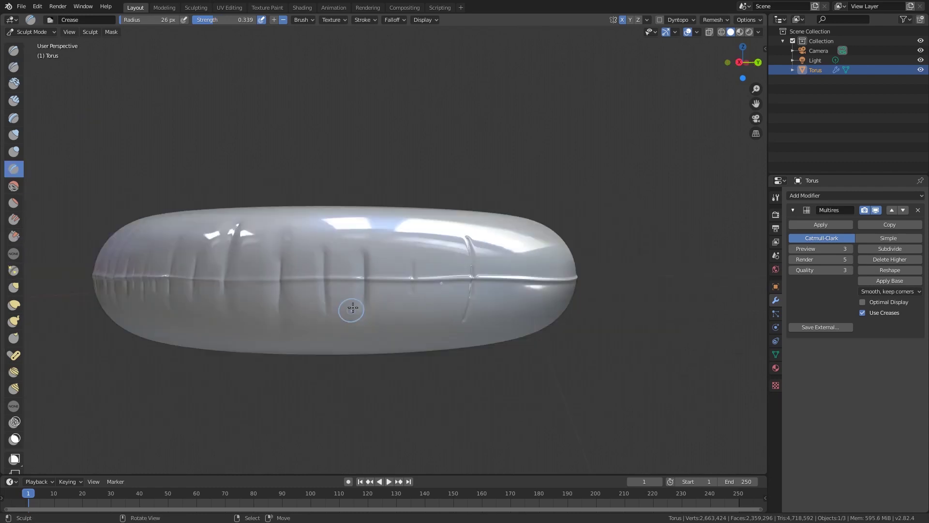
pyautogui.scroll(3, 353, 307)
pyautogui.scroll(2, 352, 248)
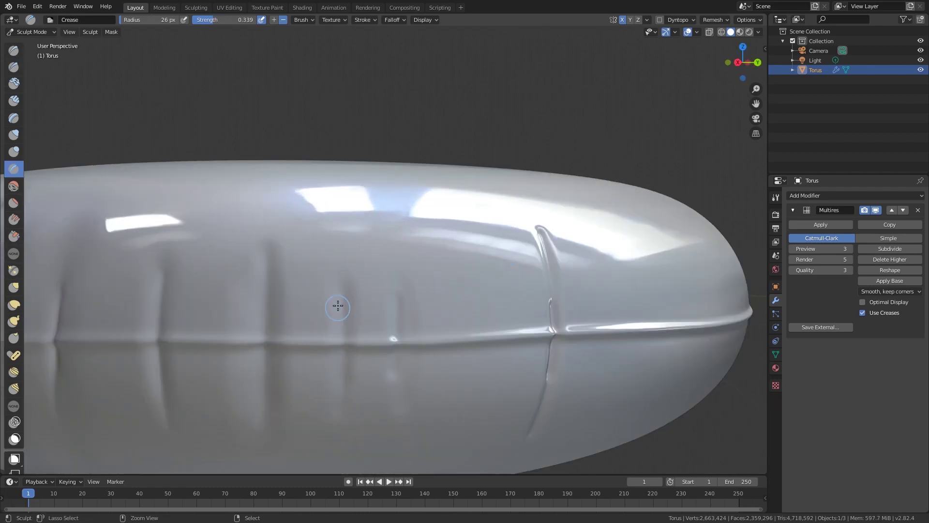
# Sculpt clusters of vertical Crease folds across the outer seam on both sides of the sharp fold.
pyautogui.scroll(-4, 396, 328)
pyautogui.scroll(3, 396, 327)
pyautogui.moveTo(320, 342); pyautogui.dragTo(356, 283, button='middle')
pyautogui.scroll(-1, 307, 316)
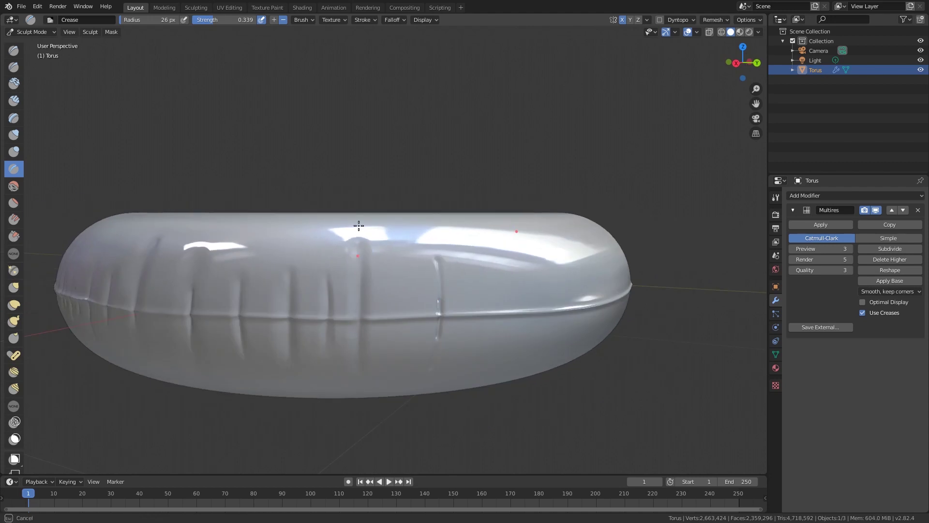
pyautogui.moveTo(359, 226); pyautogui.dragTo(357, 218)
pyautogui.scroll(1, 359, 226)
pyautogui.scroll(-1, 175, 201)
pyautogui.moveTo(495, 252); pyautogui.dragTo(457, 246, button='middle')
pyautogui.moveTo(456, 247); pyautogui.dragTo(466, 365)
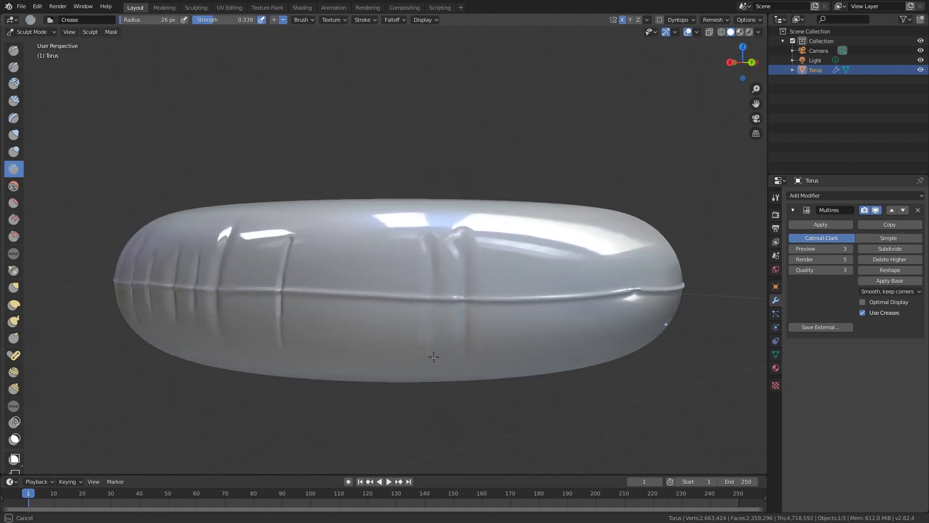
pyautogui.moveTo(391, 242); pyautogui.dragTo(372, 327, button='middle')
pyautogui.scroll(2, 372, 327)
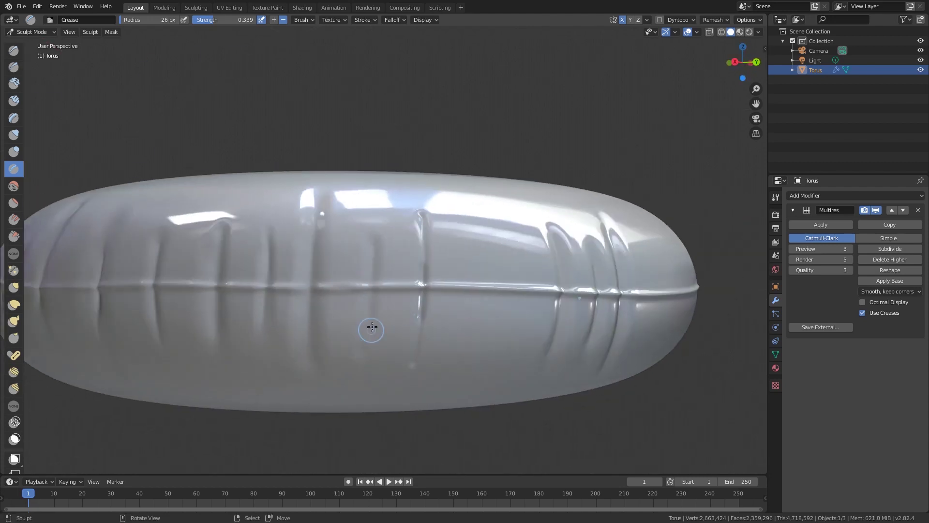
# Sculpt a mix of tall and short vertical Crease folds along the next stretch of the outer seam.
pyautogui.moveTo(390, 233)
pyautogui.mouseDown(button='middle')
pyautogui.moveTo(367, 259)
pyautogui.moveTo(438, 274)
pyautogui.moveTo(406, 344)
pyautogui.moveTo(406, 436)
pyautogui.mouseUp(button='middle')
pyautogui.scroll(-5, 407, 258)
pyautogui.scroll(3, 407, 344)
pyautogui.moveTo(406, 325); pyautogui.dragTo(515, 325, button='middle')
pyautogui.keyDown('ctrl'); pyautogui.moveTo(448, 387); pyautogui.dragTo(479, 346, button='middle'); pyautogui.keyUp('ctrl')
pyautogui.scroll(-8, 339, 357)
pyautogui.scroll(8, 468, 351)
pyautogui.moveTo(426, 376); pyautogui.dragTo(247, 378)
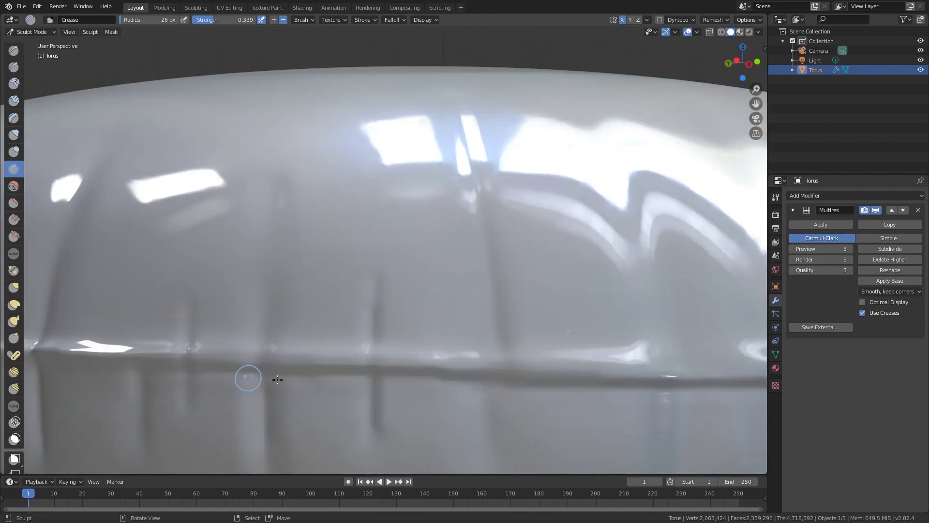
# Add slightly curved folds of varied length above and below the outer seam, farther around the torus.
pyautogui.scroll(-2, 189, 386)
pyautogui.moveTo(411, 291); pyautogui.dragTo(433, 240, button='middle')
pyautogui.moveTo(472, 280); pyautogui.dragTo(429, 275, button='middle')
pyautogui.scroll(3, 401, 276)
pyautogui.keyDown('ctrl'); pyautogui.moveTo(517, 276); pyautogui.dragTo(464, 290, button='middle'); pyautogui.keyUp('ctrl')
pyautogui.moveTo(416, 289); pyautogui.dragTo(252, 280)
pyautogui.scroll(-5, 571, 292)
pyautogui.scroll(2, 387, 335)
pyautogui.scroll(4, 525, 335)
pyautogui.scroll(-8, 525, 335)
pyautogui.moveTo(455, 339)
pyautogui.keyDown('ctrl'); pyautogui.mouseDown(button='middle')
pyautogui.moveTo(436, 295)
pyautogui.moveTo(336, 329)
pyautogui.mouseUp(button='middle'); pyautogui.keyUp('ctrl')
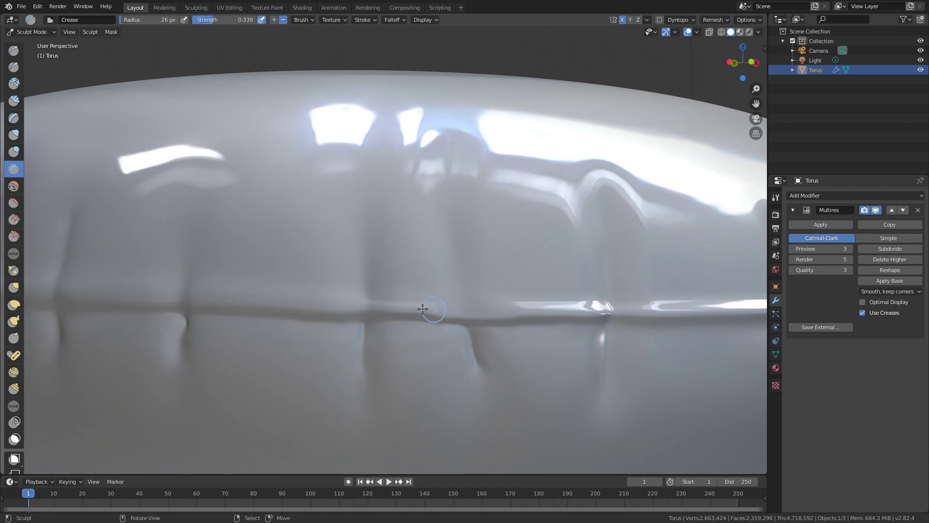
# Crease a row of closely spaced folds across the outer seam, some reaching high up the torus wall.
pyautogui.scroll(-8, 423, 309)
pyautogui.moveTo(383, 307); pyautogui.dragTo(463, 332, button='middle')
pyautogui.scroll(7, 446, 193)
pyautogui.scroll(1, 636, 367)
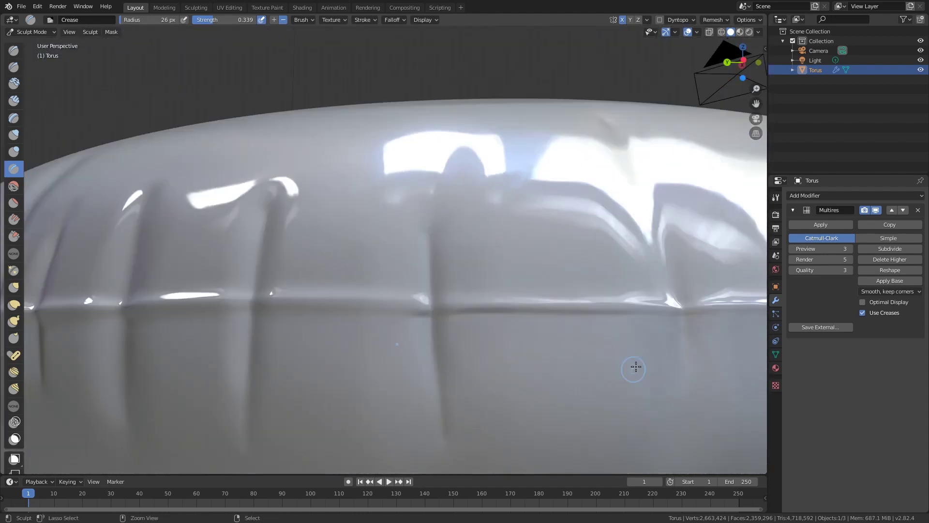
pyautogui.moveTo(414, 315); pyautogui.dragTo(431, 278, button='middle')
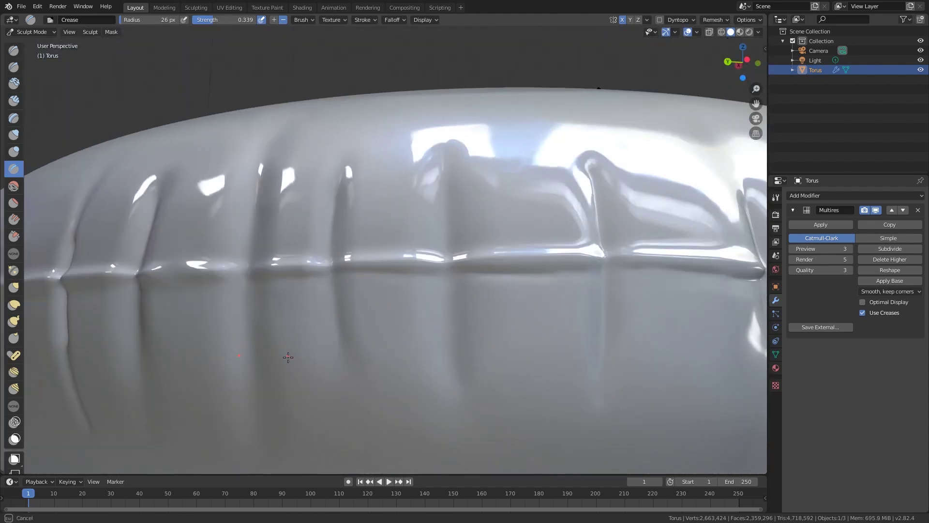
pyautogui.moveTo(288, 358); pyautogui.dragTo(459, 311, button='middle')
pyautogui.scroll(6, 448, 371)
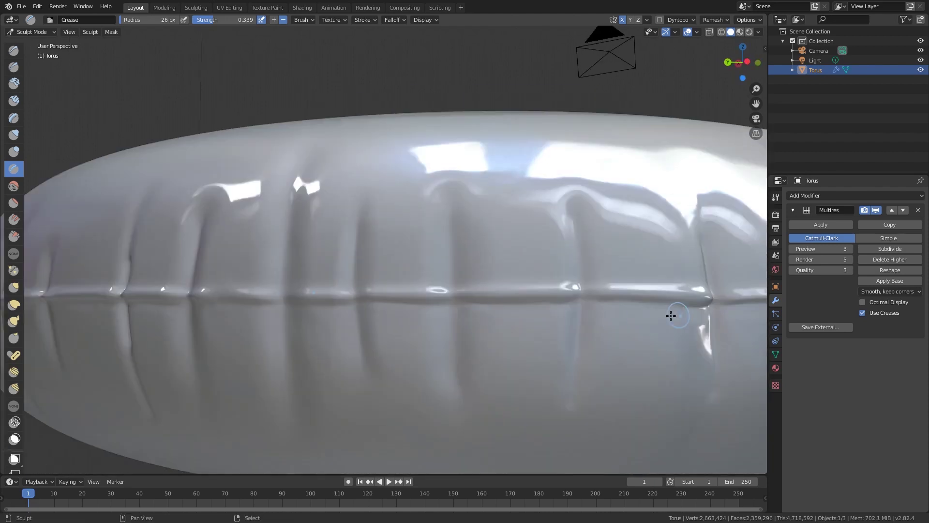
pyautogui.keyDown('ctrl'); pyautogui.moveTo(279, 299); pyautogui.dragTo(441, 299, button='middle'); pyautogui.keyUp('ctrl')
# Check the outer fold pattern from afar and fill sparse spots with short, thin folds at the seam.
pyautogui.scroll(-6, 441, 299)
pyautogui.scroll(2, 421, 336)
pyautogui.scroll(-2, 434, 240)
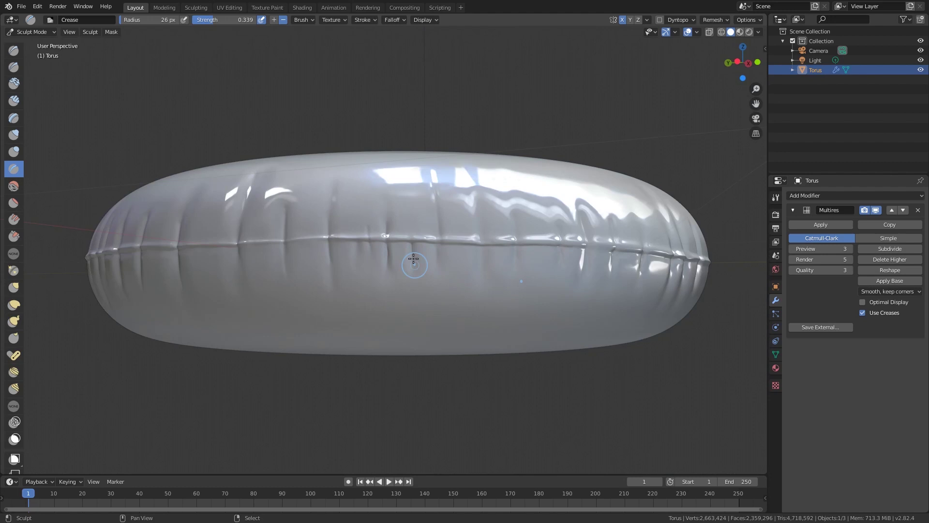
pyautogui.scroll(7, 411, 257)
pyautogui.scroll(-6, 390, 370)
pyautogui.scroll(6, 408, 282)
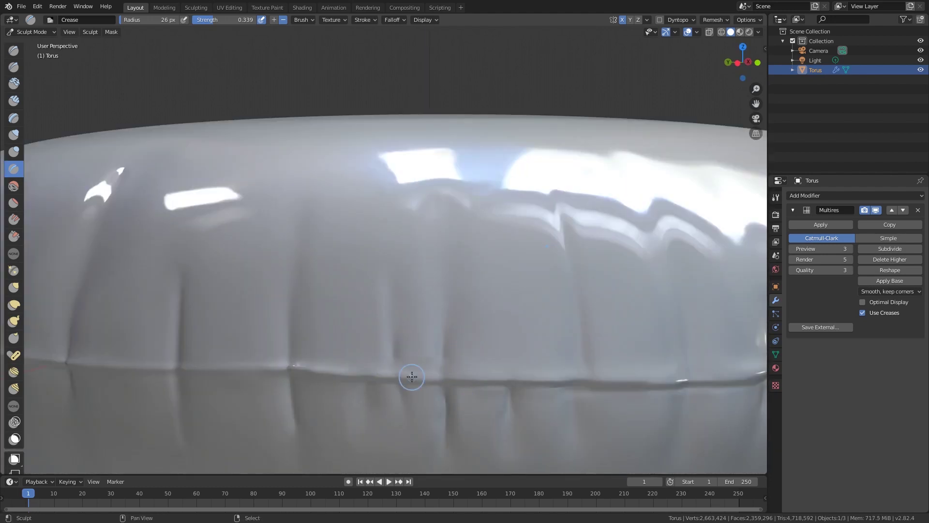
pyautogui.keyDown('shift'); pyautogui.moveTo(412, 377); pyautogui.dragTo(428, 192, button='middle'); pyautogui.keyUp('shift')
pyautogui.scroll(-6, 570, 315)
pyautogui.scroll(4, 444, 303)
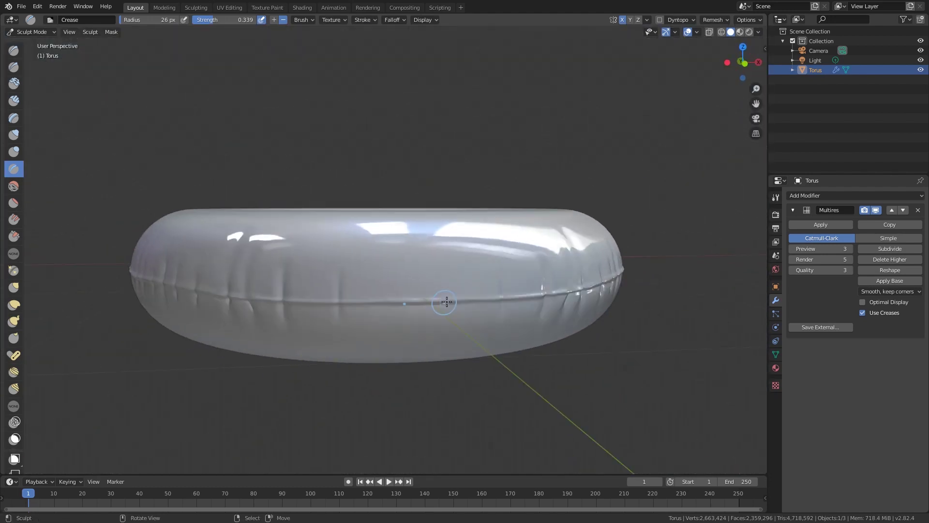
# Sculpt thin Crease folds of uneven height and spacing into the bare stretch of the outer seam.
pyautogui.moveTo(408, 280)
pyautogui.mouseDown(button='middle')
pyautogui.moveTo(431, 297)
pyautogui.moveTo(457, 293)
pyautogui.mouseUp(button='middle')
pyautogui.scroll(2, 456, 292)
pyautogui.scroll(-2, 425, 333)
pyautogui.scroll(4, 426, 334)
pyautogui.moveTo(425, 333)
pyautogui.mouseDown(button='middle')
pyautogui.moveTo(440, 301)
pyautogui.moveTo(380, 264)
pyautogui.mouseUp(button='middle')
pyautogui.scroll(-2, 380, 264)
pyautogui.scroll(2, 384, 258)
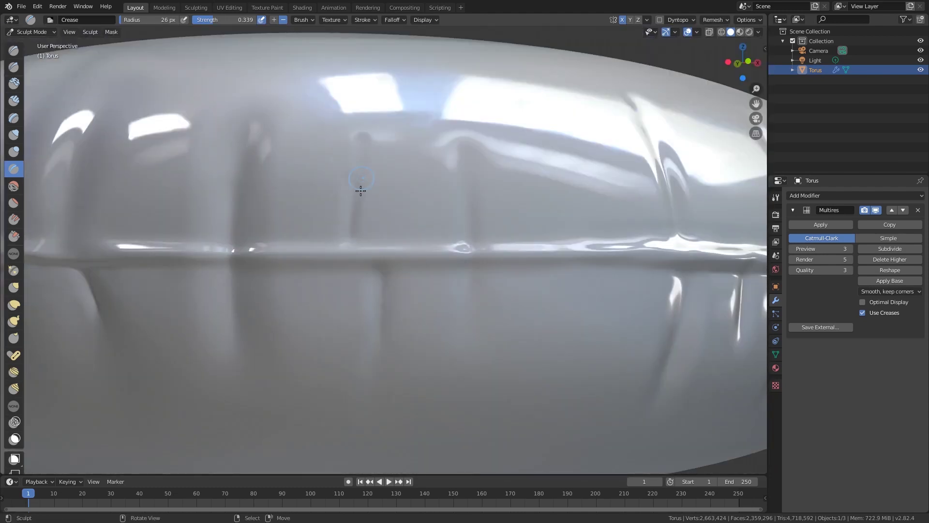
pyautogui.scroll(-4, 415, 311)
pyautogui.scroll(3, 363, 290)
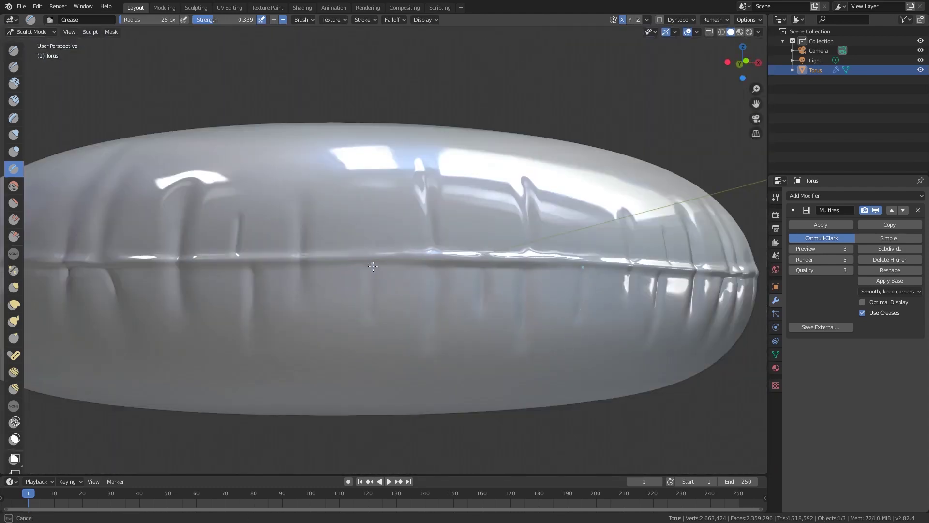
pyautogui.scroll(2, 370, 272)
pyautogui.scroll(-7, 359, 156)
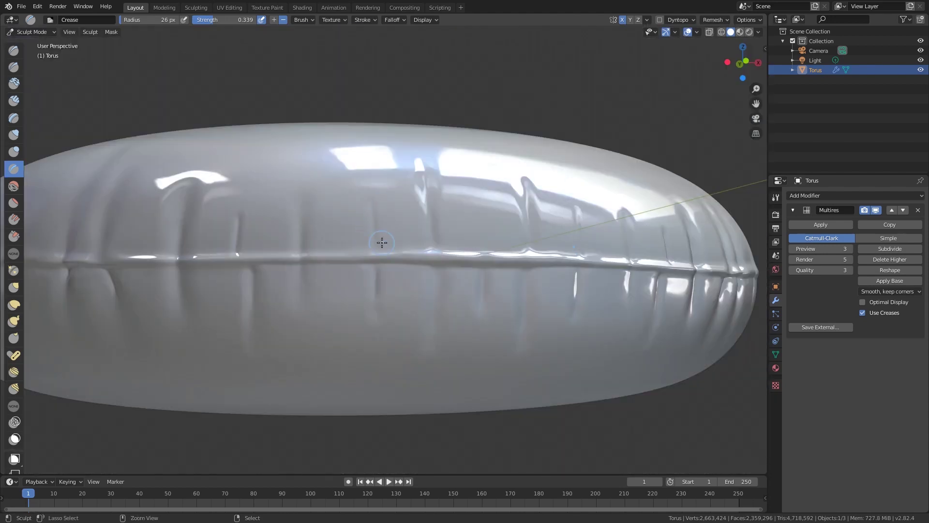
# Crease tall vertical folds into the last long smooth stretch of the outer seam.
pyautogui.moveTo(508, 285); pyautogui.dragTo(566, 321, button='middle')
pyautogui.scroll(-3, 435, 310)
pyautogui.moveTo(393, 308); pyautogui.dragTo(504, 367, button='middle')
pyautogui.scroll(4, 436, 310)
pyautogui.scroll(7, 608, 282)
pyautogui.scroll(-4, 608, 283)
pyautogui.keyDown('ctrl'); pyautogui.moveTo(503, 368); pyautogui.dragTo(427, 250, button='middle'); pyautogui.keyUp('ctrl')
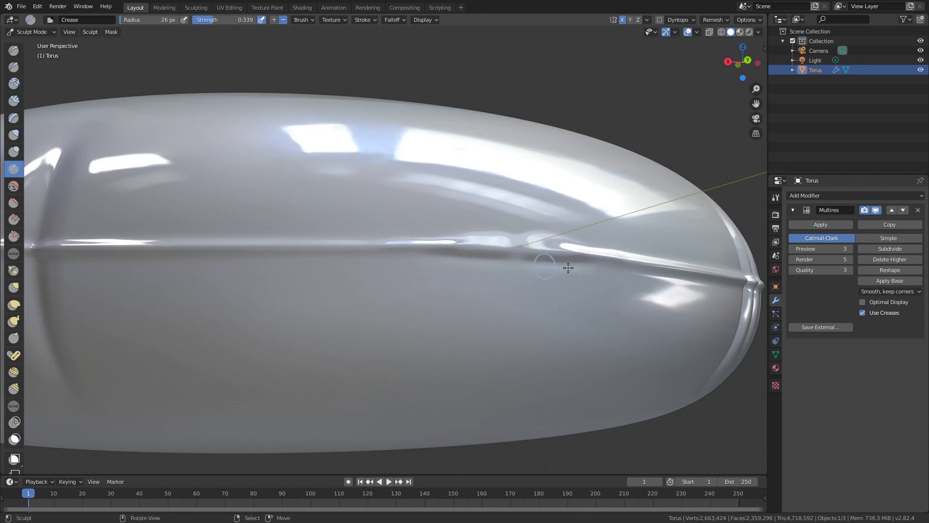
pyautogui.scroll(-2, 432, 239)
pyautogui.moveTo(424, 188); pyautogui.dragTo(448, 280, button='middle')
pyautogui.scroll(4, 436, 283)
pyautogui.moveTo(451, 383); pyautogui.dragTo(454, 243)
# Add small fine folds between the tall ones so the outer seam looks evenly puckered.
pyautogui.scroll(-4, 396, 357)
pyautogui.moveTo(454, 243); pyautogui.dragTo(347, 323, button='middle')
pyautogui.scroll(2, 347, 323)
pyautogui.scroll(-3, 346, 324)
pyautogui.scroll(3, 412, 342)
pyautogui.scroll(-2, 370, 253)
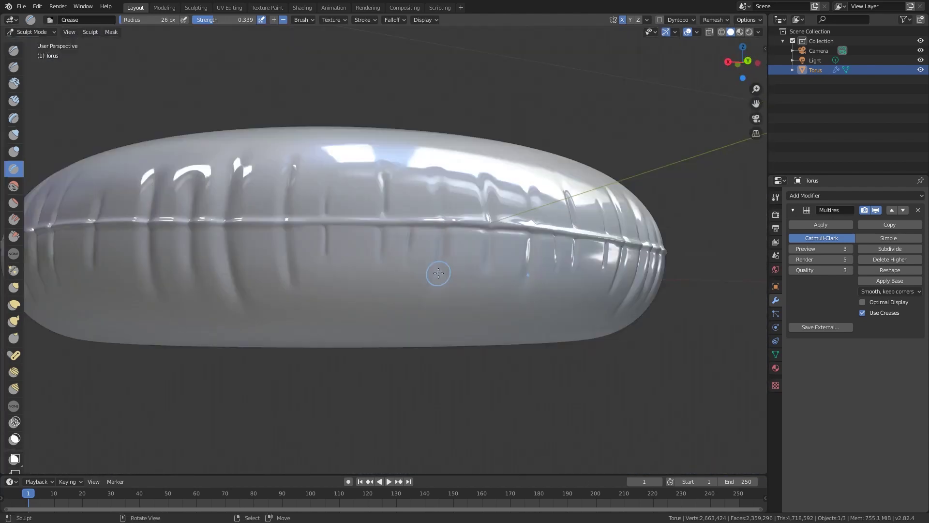
pyautogui.scroll(3, 439, 273)
pyautogui.scroll(-4, 332, 280)
pyautogui.scroll(5, 473, 291)
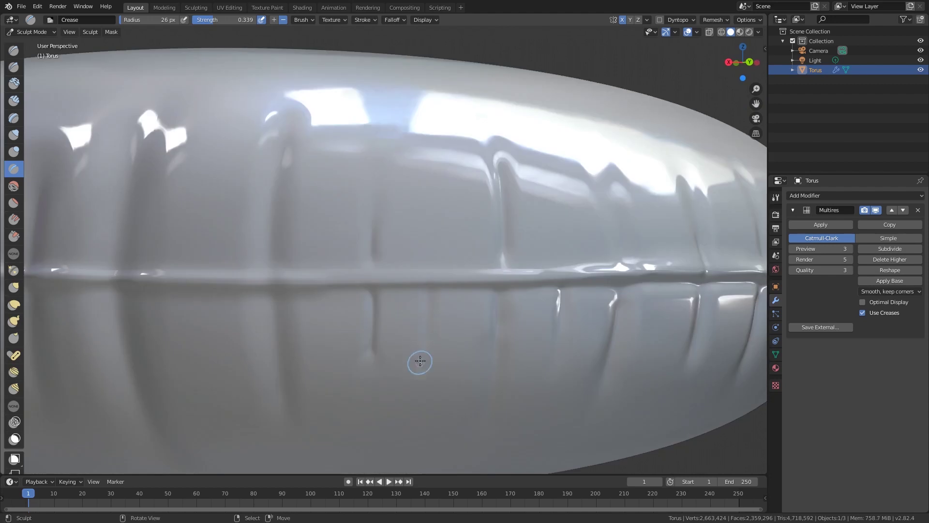
# Save the project file with the torus's finished outer seam folds.
pyautogui.scroll(-5, 361, 306)
pyautogui.click(22, 7)
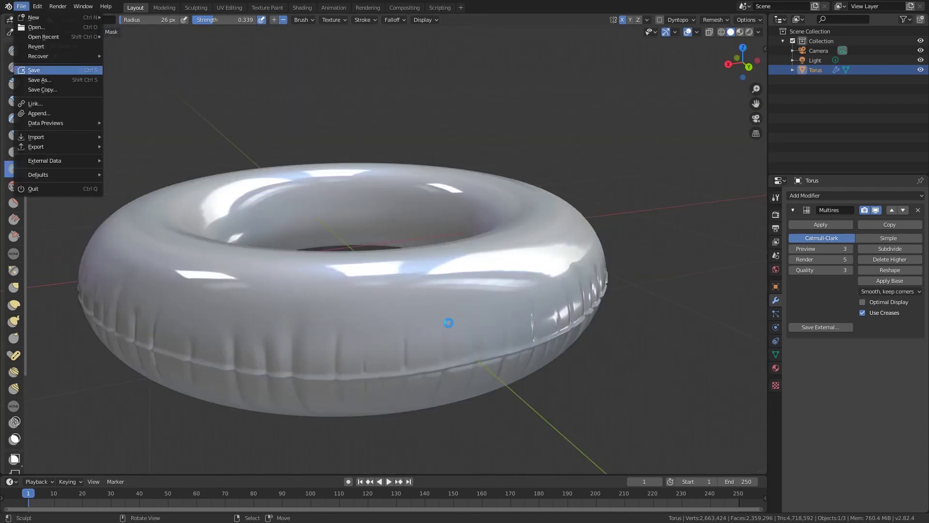
pyautogui.click(34, 71)
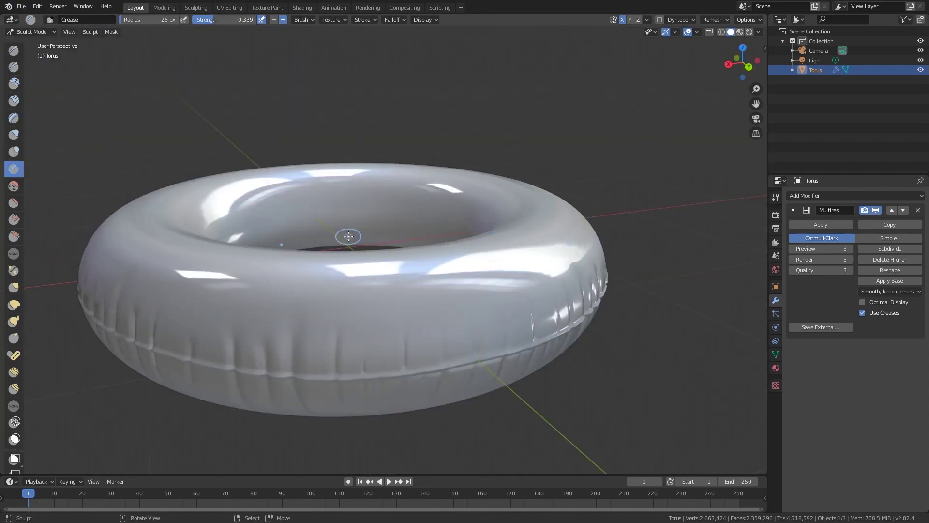
# Switch to the Draw Sharp brush with the torus's smooth inner wall in view.
pyautogui.scroll(6, 616, 247)
pyautogui.scroll(-6, 425, 251)
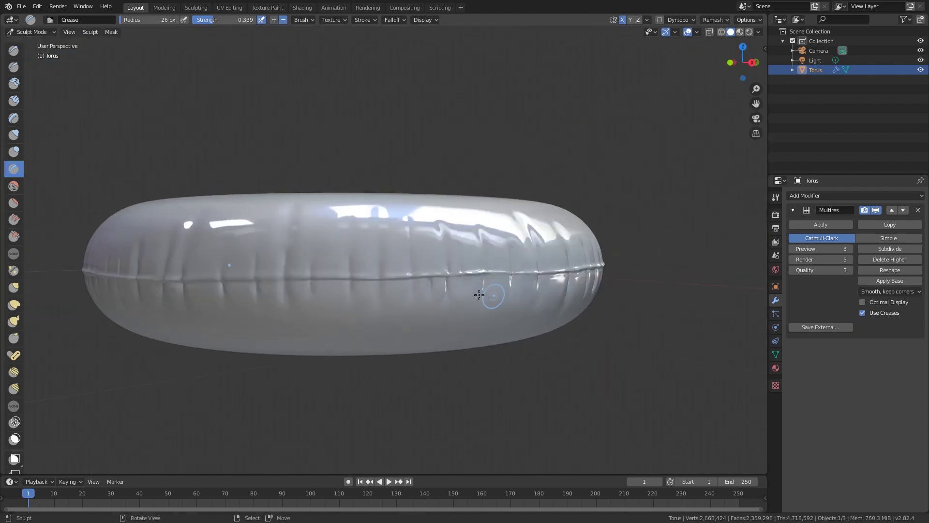
pyautogui.scroll(5, 532, 252)
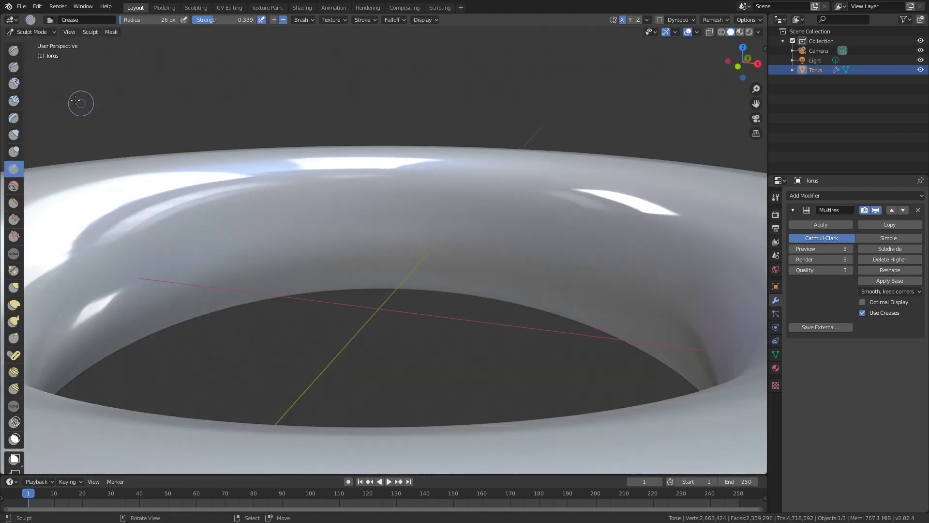
pyautogui.click(13, 67)
pyautogui.moveTo(183, 244); pyautogui.dragTo(275, 230)
pyautogui.hotkey('ctrl', 'z')
pyautogui.moveTo(504, 246); pyautogui.dragTo(172, 242)
pyautogui.hotkey('ctrl', 'z')
# Carve a seam line around the torus's inner wall with Draw Sharp at 0.485 strength, mirrored on X and Y.
pyautogui.moveTo(425, 245); pyautogui.dragTo(451, 242, button='middle')
pyautogui.moveTo(417, 243); pyautogui.dragTo(217, 280)
pyautogui.moveTo(469, 254); pyautogui.dragTo(474, 274, button='middle')
pyautogui.scroll(-6, 474, 275)
pyautogui.scroll(-2, 474, 275)
pyautogui.moveTo(593, 261)
pyautogui.mouseDown(button='middle')
pyautogui.moveTo(556, 238)
pyautogui.moveTo(554, 260)
pyautogui.mouseUp(button='middle')
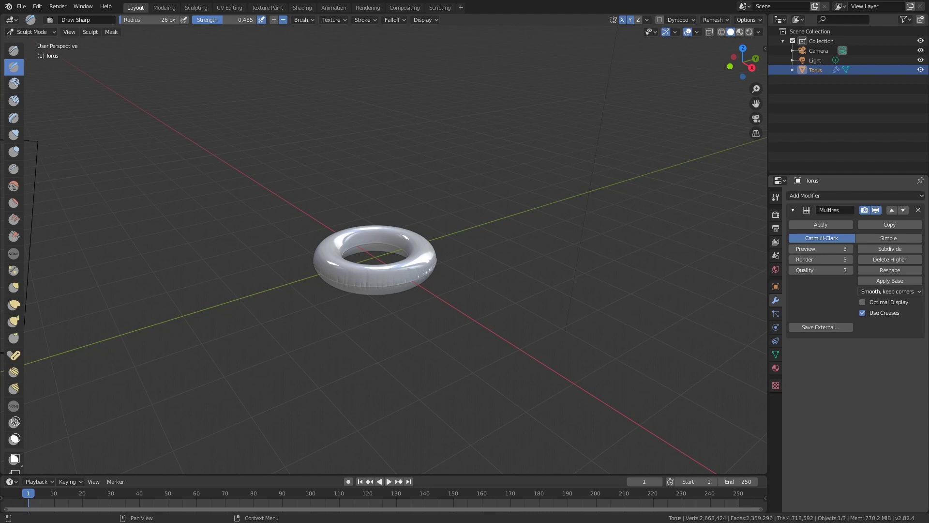
pyautogui.scroll(12, 379, 275)
pyautogui.moveTo(379, 274); pyautogui.dragTo(462, 284, button='middle')
# Sculpt short vertical folds across the new inner seam with the Crease brush at 26 px radius and 0.339 strength.
pyautogui.hotkey('shift', 'c')
pyautogui.scroll(-3, 425, 273)
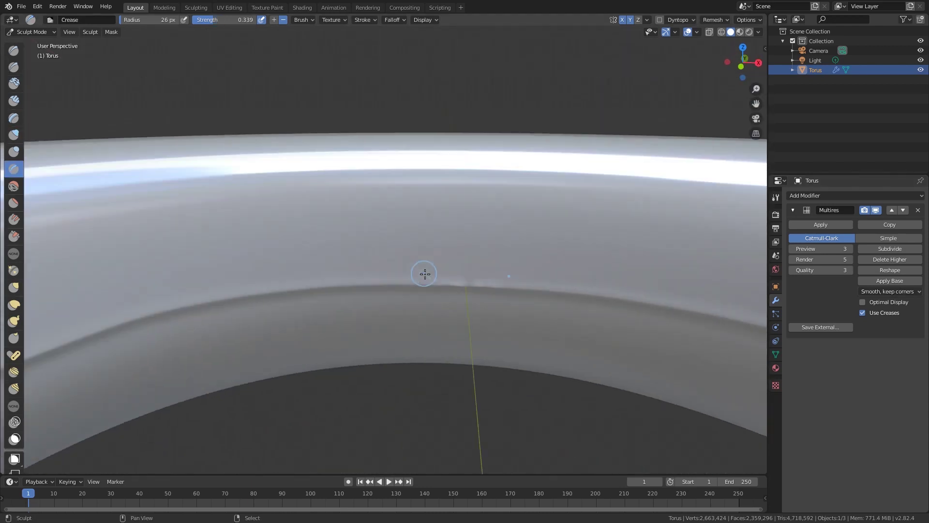
pyautogui.moveTo(399, 244); pyautogui.dragTo(393, 269)
pyautogui.moveTo(394, 269); pyautogui.dragTo(328, 300, button='middle')
pyautogui.moveTo(327, 301); pyautogui.dragTo(332, 254)
pyautogui.moveTo(332, 254); pyautogui.dragTo(489, 296, button='middle')
pyautogui.moveTo(529, 260); pyautogui.dragTo(340, 307, button='middle')
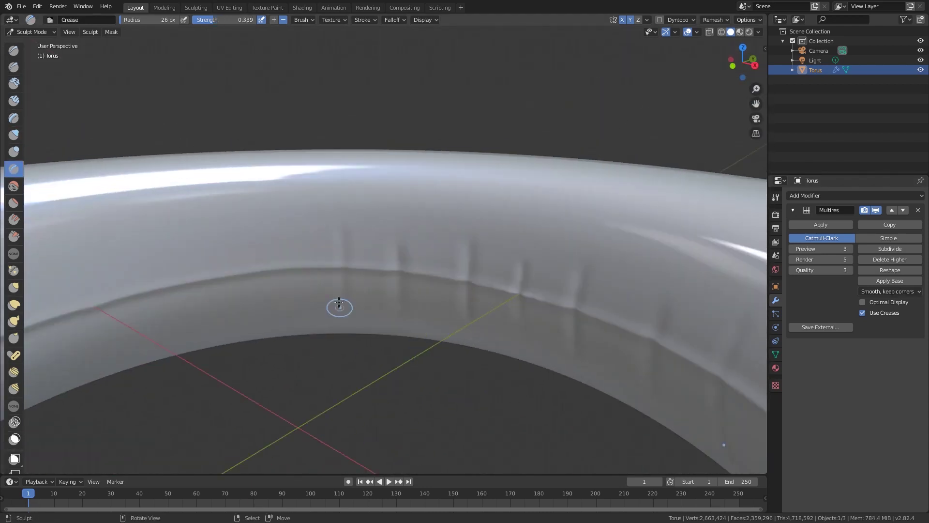
pyautogui.moveTo(340, 307); pyautogui.dragTo(344, 259)
# Continue the Crease folds farther along the inner seam, varying their height and including a taller one.
pyautogui.moveTo(345, 259); pyautogui.dragTo(202, 249, button='middle')
pyautogui.scroll(3, 202, 248)
pyautogui.moveTo(225, 208); pyautogui.dragTo(238, 295)
pyautogui.moveTo(238, 295)
pyautogui.mouseDown(button='middle')
pyautogui.moveTo(205, 328)
pyautogui.moveTo(286, 278)
pyautogui.mouseUp(button='middle')
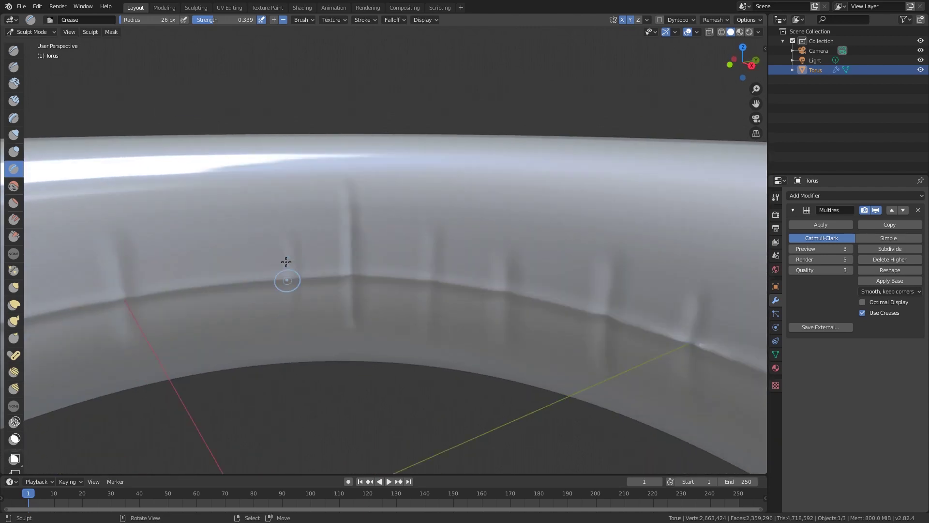
pyautogui.scroll(1, 286, 278)
pyautogui.moveTo(178, 237); pyautogui.dragTo(197, 298)
pyautogui.moveTo(197, 298); pyautogui.dragTo(291, 259, button='middle')
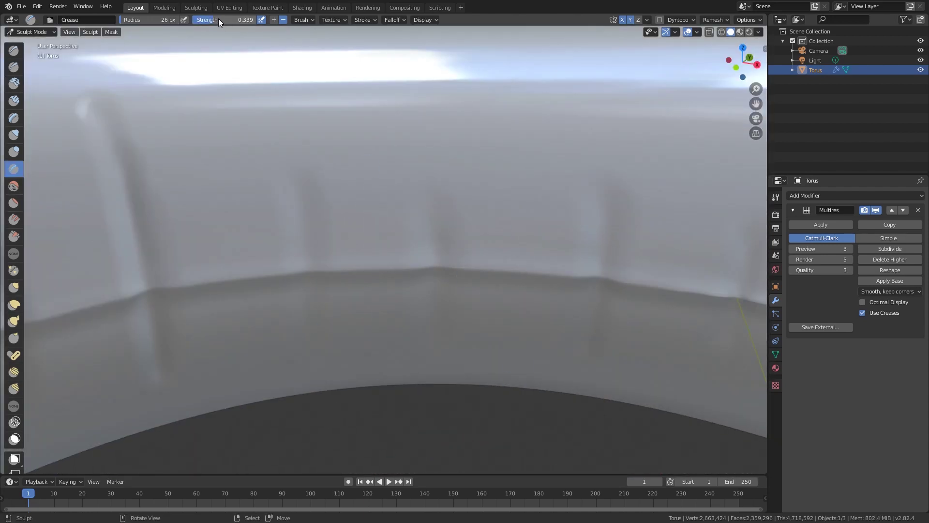
# Set the Crease brush to 0.435 strength and 21 px radius and add finer, sharper folds between those on the inner seam.
pyautogui.moveTo(232, 20); pyautogui.dragTo(220, 19)
pyautogui.moveTo(384, 211); pyautogui.dragTo(218, 266, button='middle')
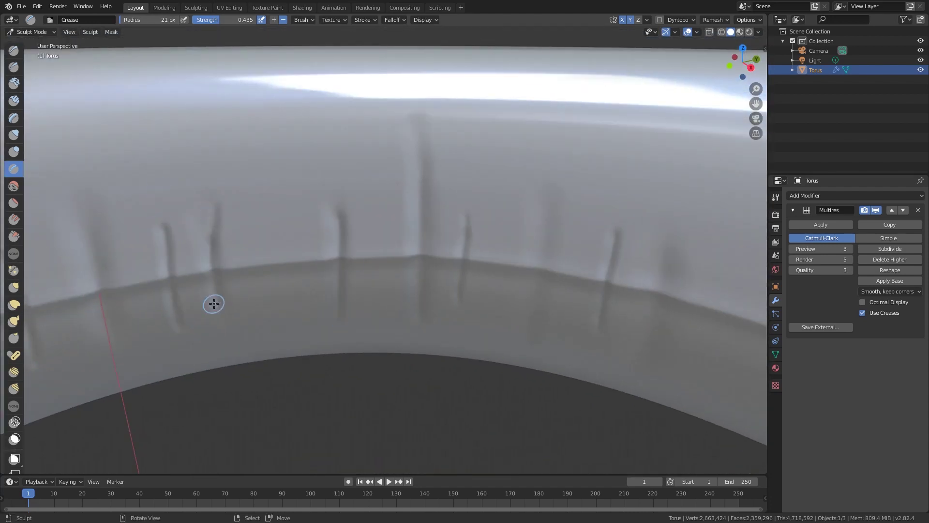
pyautogui.scroll(-7, 388, 255)
pyautogui.scroll(6, 388, 255)
pyautogui.moveTo(473, 284); pyautogui.dragTo(453, 271, button='middle')
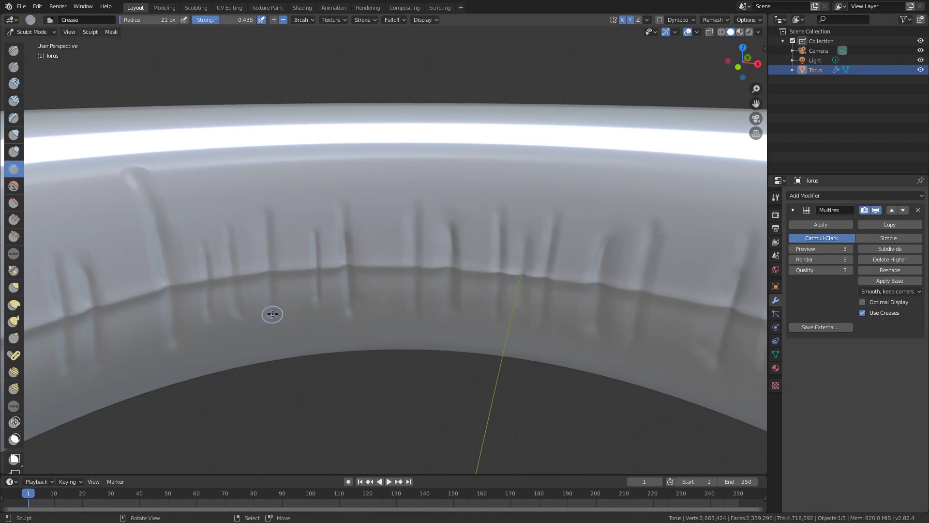
pyautogui.scroll(-5, 272, 314)
pyautogui.scroll(5, 426, 288)
pyautogui.scroll(-3, 364, 315)
# Switch to the Pinch/Magnify brush and look over the inner seam folds from near and far.
pyautogui.press('p')
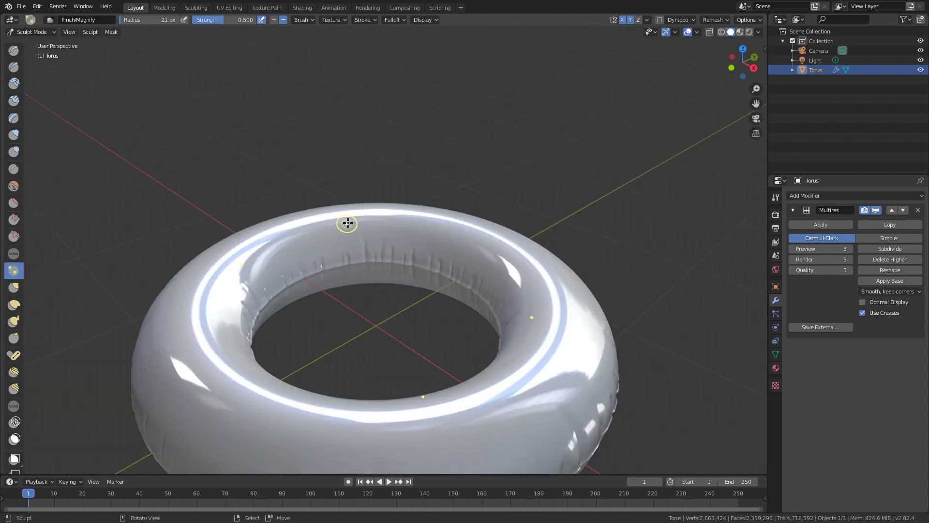
pyautogui.scroll(5, 347, 223)
pyautogui.moveTo(463, 256)
pyautogui.mouseDown(button='middle')
pyautogui.moveTo(297, 340)
pyautogui.moveTo(438, 330)
pyautogui.moveTo(450, 292)
pyautogui.moveTo(377, 270)
pyautogui.moveTo(487, 309)
pyautogui.moveTo(435, 305)
pyautogui.mouseUp(button='middle')
pyautogui.scroll(-7, 436, 330)
pyautogui.scroll(4, 377, 270)
pyautogui.scroll(4, 377, 269)
# Return to the Crease brush and sculpt more vertical folds around the rest of the inner seam.
pyautogui.click(14, 67)
pyautogui.click(14, 168)
pyautogui.moveTo(280, 328)
pyautogui.mouseDown(button='middle')
pyautogui.moveTo(306, 253)
pyautogui.moveTo(444, 293)
pyautogui.moveTo(373, 390)
pyautogui.mouseUp(button='middle')
pyautogui.moveTo(374, 391); pyautogui.dragTo(374, 391)
pyautogui.moveTo(374, 390); pyautogui.dragTo(296, 326, button='middle')
pyautogui.scroll(3, 379, 350)
pyautogui.scroll(-4, 380, 350)
pyautogui.moveTo(380, 350)
pyautogui.mouseDown(button='middle')
pyautogui.moveTo(409, 282)
pyautogui.moveTo(315, 328)
pyautogui.moveTo(318, 278)
pyautogui.moveTo(335, 277)
pyautogui.moveTo(357, 383)
pyautogui.moveTo(454, 298)
pyautogui.moveTo(419, 270)
pyautogui.moveTo(459, 368)
pyautogui.moveTo(353, 222)
pyautogui.moveTo(369, 315)
pyautogui.moveTo(357, 253)
pyautogui.moveTo(485, 282)
pyautogui.moveTo(336, 288)
pyautogui.moveTo(335, 247)
pyautogui.mouseUp(button='middle')
pyautogui.scroll(-4, 356, 383)
pyautogui.scroll(4, 419, 270)
pyautogui.scroll(-2, 336, 288)
pyautogui.scroll(5, 336, 246)
# Switch to Draw Sharp at 88 px radius and 0.093 strength for broad, soft folds on the inner wall.
pyautogui.click(13, 67)
pyautogui.moveTo(224, 20); pyautogui.dragTo(198, 20)
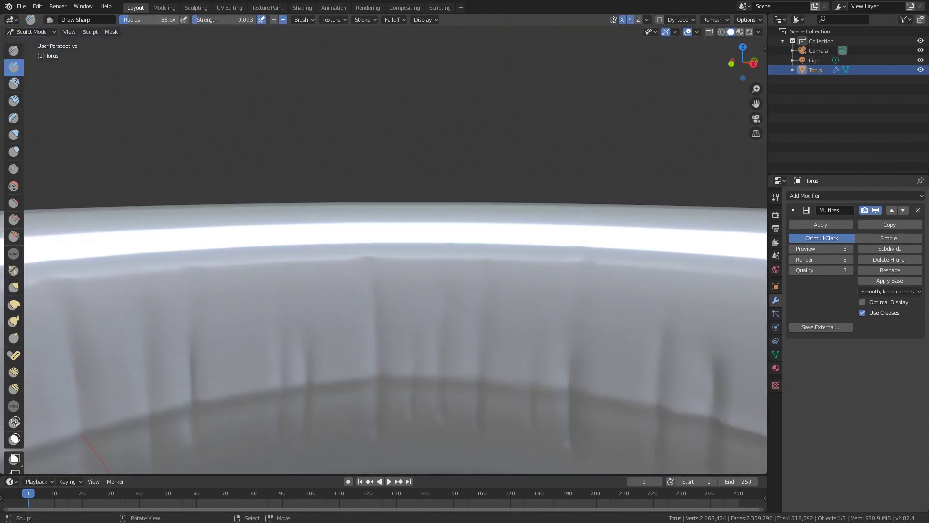
pyautogui.moveTo(336, 247); pyautogui.dragTo(339, 290, button='middle')
# Set Draw Sharp to 36 px radius and 0.219 strength and deepen the tall vertical folds on the inner wall.
pyautogui.moveTo(147, 21); pyautogui.dragTo(141, 21)
pyautogui.moveTo(203, 20); pyautogui.dragTo(212, 20)
pyautogui.moveTo(319, 212); pyautogui.dragTo(405, 270, button='middle')
pyautogui.moveTo(382, 212); pyautogui.dragTo(114, 291, button='middle')
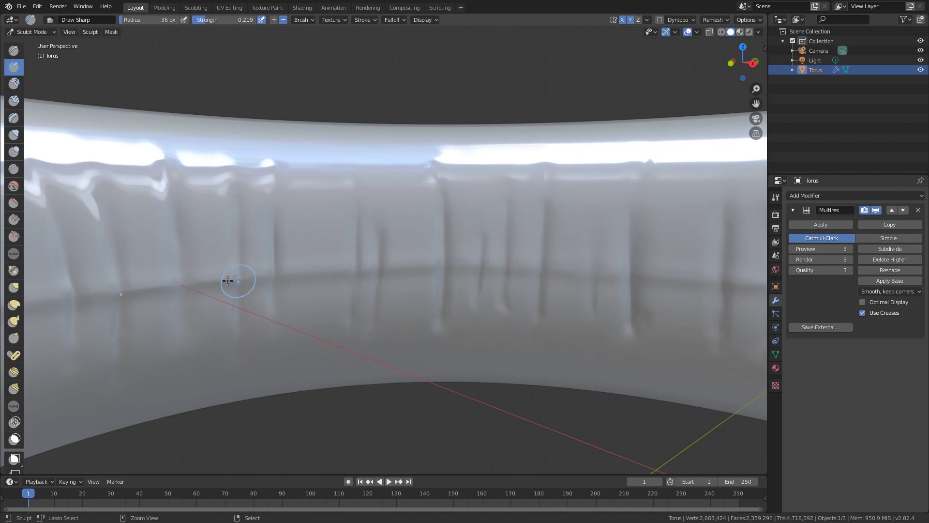
pyautogui.moveTo(351, 275)
pyautogui.mouseDown(button='middle')
pyautogui.moveTo(494, 271)
pyautogui.moveTo(539, 249)
pyautogui.mouseUp(button='middle')
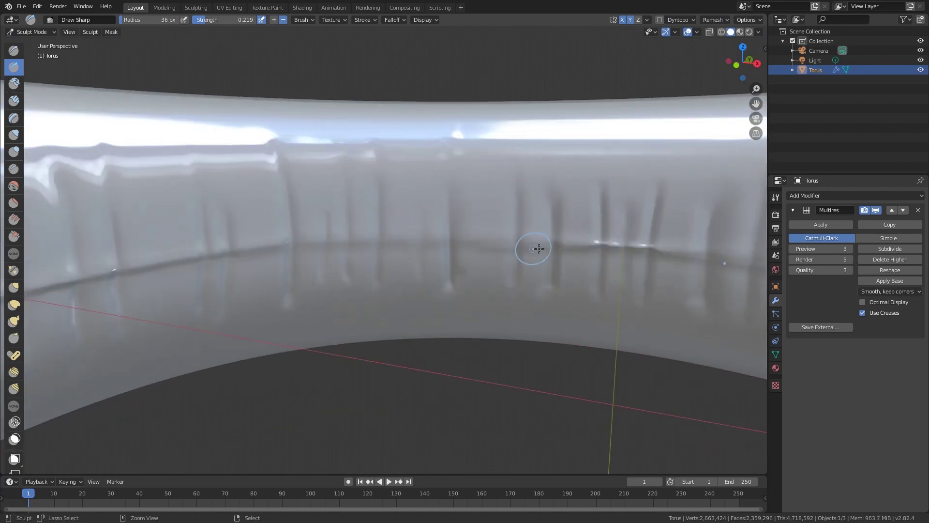
pyautogui.moveTo(350, 241)
pyautogui.mouseDown(button='middle')
pyautogui.moveTo(597, 283)
pyautogui.moveTo(407, 220)
pyautogui.moveTo(396, 336)
pyautogui.moveTo(405, 317)
pyautogui.moveTo(377, 436)
pyautogui.moveTo(384, 352)
pyautogui.moveTo(390, 388)
pyautogui.moveTo(375, 369)
pyautogui.moveTo(458, 344)
pyautogui.moveTo(340, 353)
pyautogui.moveTo(454, 332)
pyautogui.moveTo(523, 356)
pyautogui.mouseUp(button='middle')
# Carve additional long Draw Sharp folds across the inner seam, checking their distribution around the ring.
pyautogui.moveTo(523, 356)
pyautogui.keyDown('ctrl'); pyautogui.mouseDown(button='middle')
pyautogui.moveTo(497, 243)
pyautogui.moveTo(394, 261)
pyautogui.moveTo(389, 315)
pyautogui.mouseUp(button='middle'); pyautogui.keyUp('ctrl')
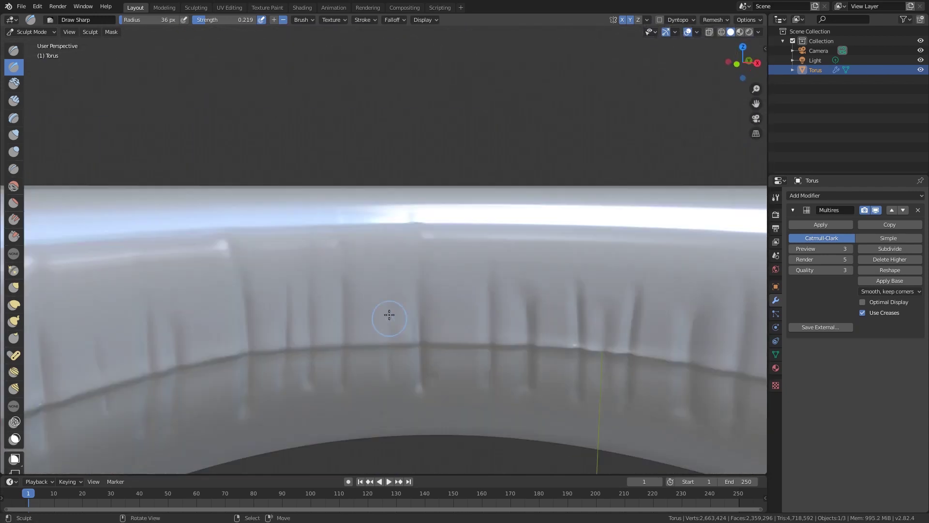
pyautogui.moveTo(533, 242); pyautogui.dragTo(532, 378)
pyautogui.scroll(-6, 532, 372)
pyautogui.moveTo(436, 286); pyautogui.dragTo(358, 269, button='middle')
pyautogui.scroll(-3, 359, 270)
pyautogui.moveTo(464, 290)
pyautogui.mouseDown(button='middle')
pyautogui.moveTo(540, 304)
pyautogui.moveTo(537, 286)
pyautogui.moveTo(446, 253)
pyautogui.mouseUp(button='middle')
pyautogui.scroll(9, 537, 286)
pyautogui.scroll(-2, 365, 295)
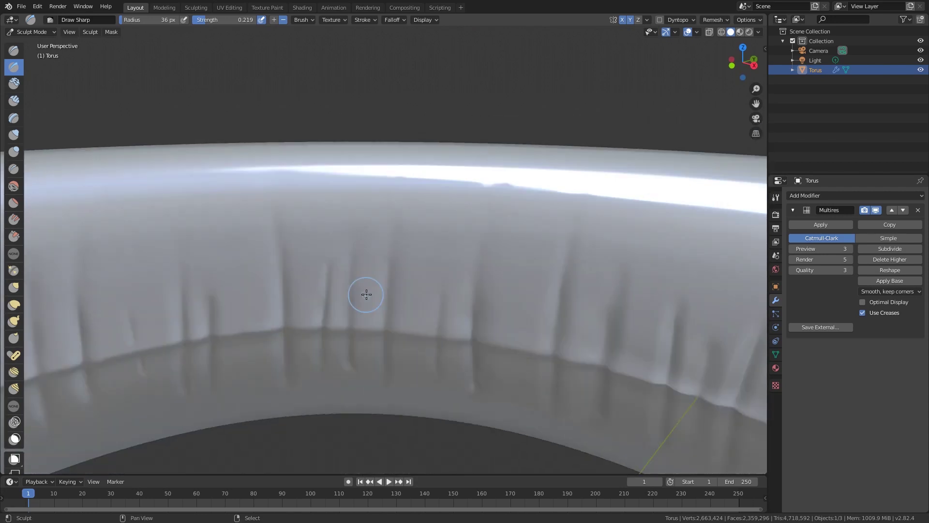
# Switch back to the Crease brush and inspect the folds around the inner wall and the whole ring.
pyautogui.moveTo(364, 294); pyautogui.dragTo(286, 333, button='middle')
pyautogui.click(13, 269)
pyautogui.scroll(-4, 387, 271)
pyautogui.click(13, 168)
pyautogui.scroll(4, 415, 291)
pyautogui.moveTo(377, 309); pyautogui.dragTo(412, 271, button='middle')
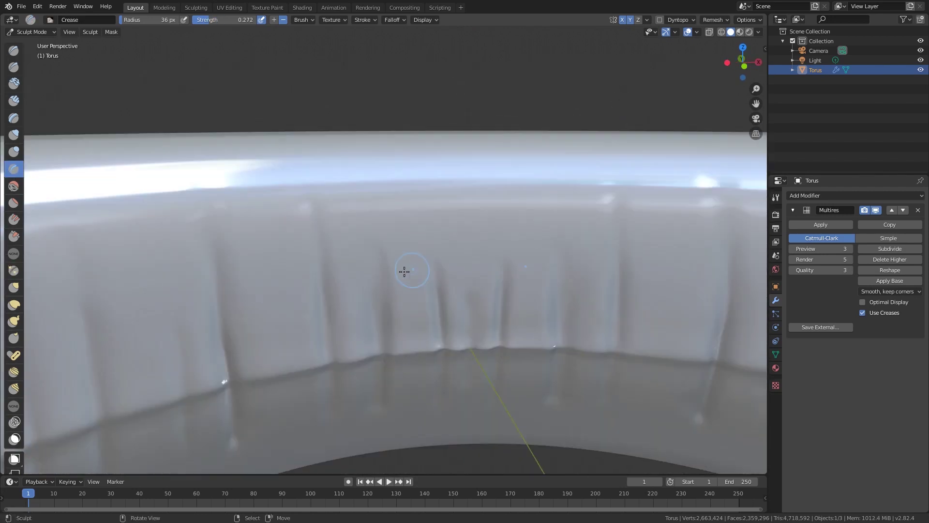
pyautogui.moveTo(310, 233); pyautogui.dragTo(232, 297, button='middle')
pyautogui.moveTo(378, 286); pyautogui.dragTo(410, 381, button='middle')
pyautogui.scroll(-5, 442, 309)
pyautogui.moveTo(442, 310); pyautogui.dragTo(320, 324, button='middle')
pyautogui.scroll(-7, 320, 323)
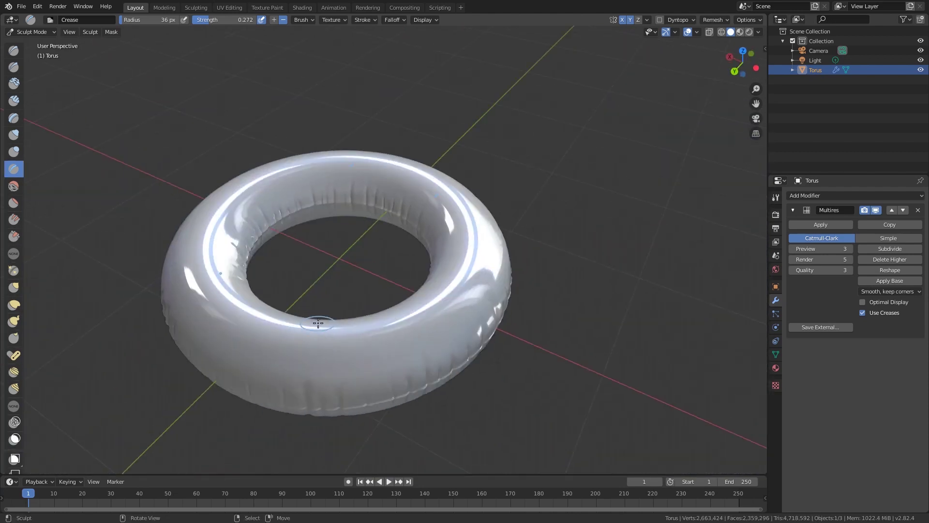
# Save the file and switch to the Modeling workspace.
pyautogui.click(22, 7)
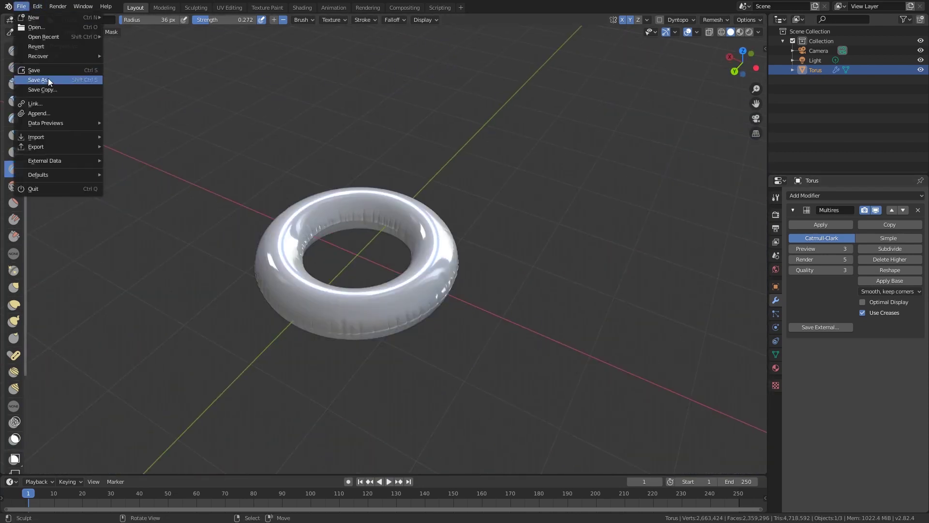
pyautogui.click(42, 70)
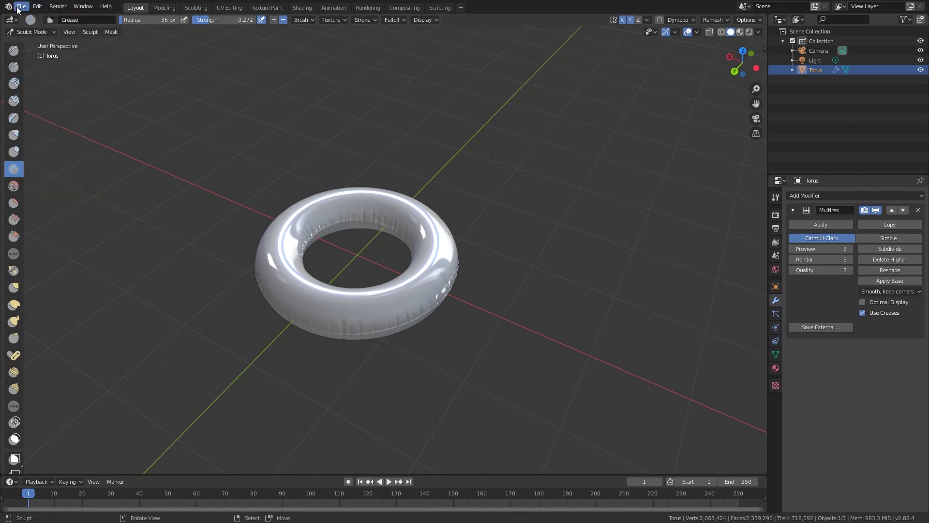
pyautogui.click(164, 8)
# Lower the torus's Multires Preview level to 1.
pyautogui.moveTo(386, 170); pyautogui.dragTo(436, 237, button='middle')
pyautogui.scroll(11, 431, 281)
pyautogui.scroll(-3, 460, 356)
pyautogui.moveTo(456, 355); pyautogui.dragTo(455, 324, button='middle')
pyautogui.scroll(2, 455, 329)
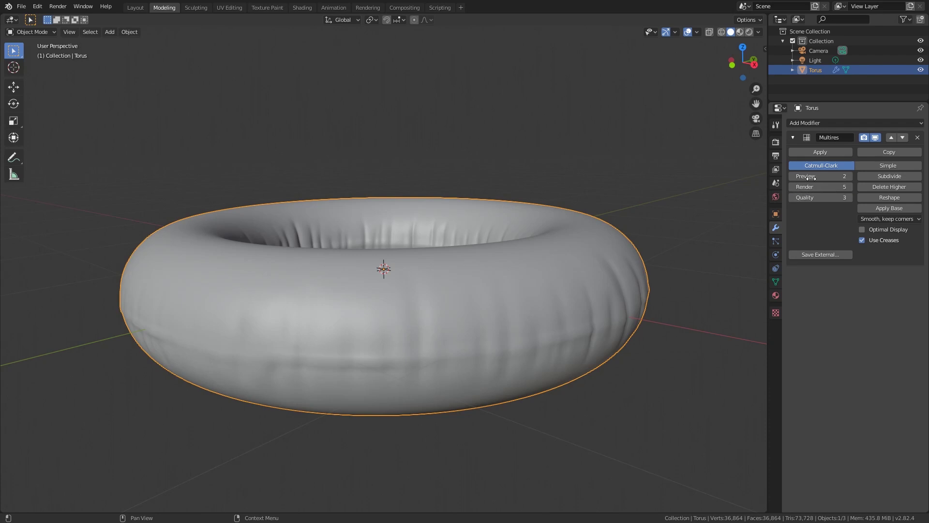
pyautogui.click(792, 176)
pyautogui.click(793, 176)
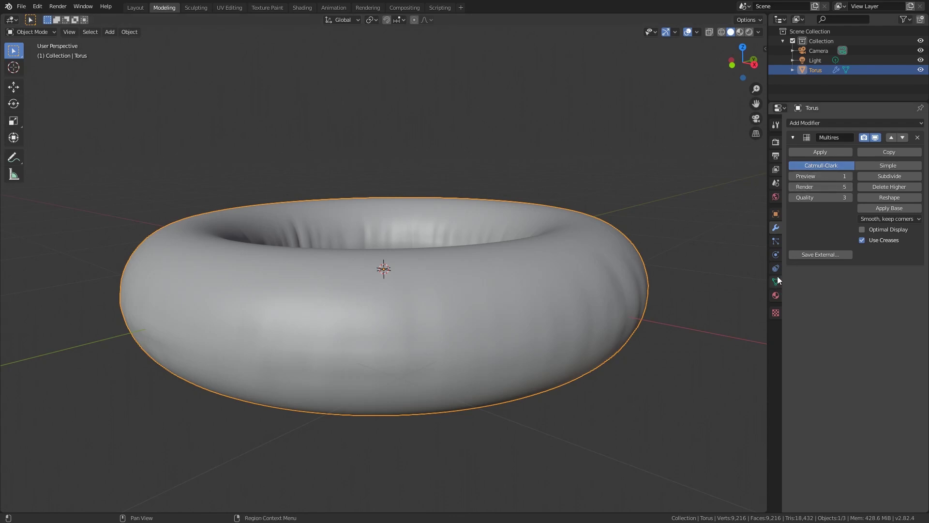
# Change the scene's render engine to Cycles.
pyautogui.click(774, 155)
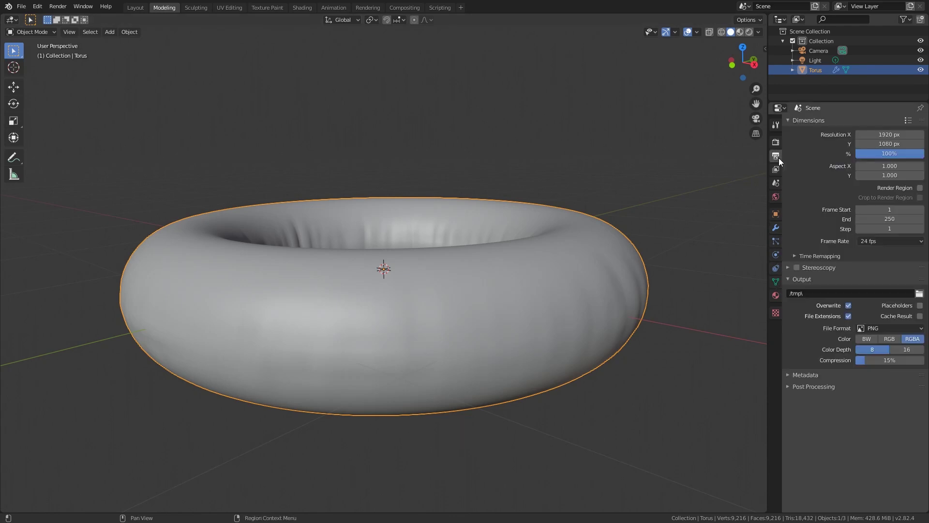
pyautogui.click(775, 142)
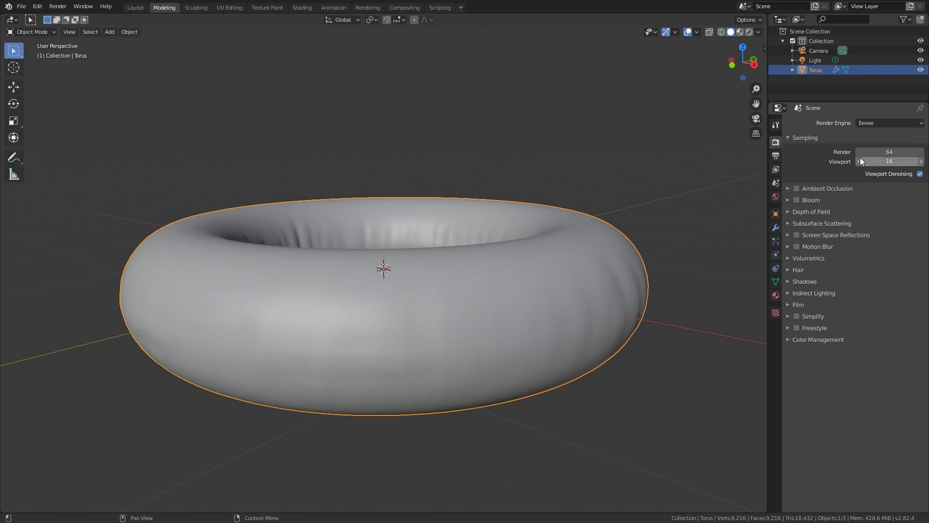
pyautogui.click(882, 123)
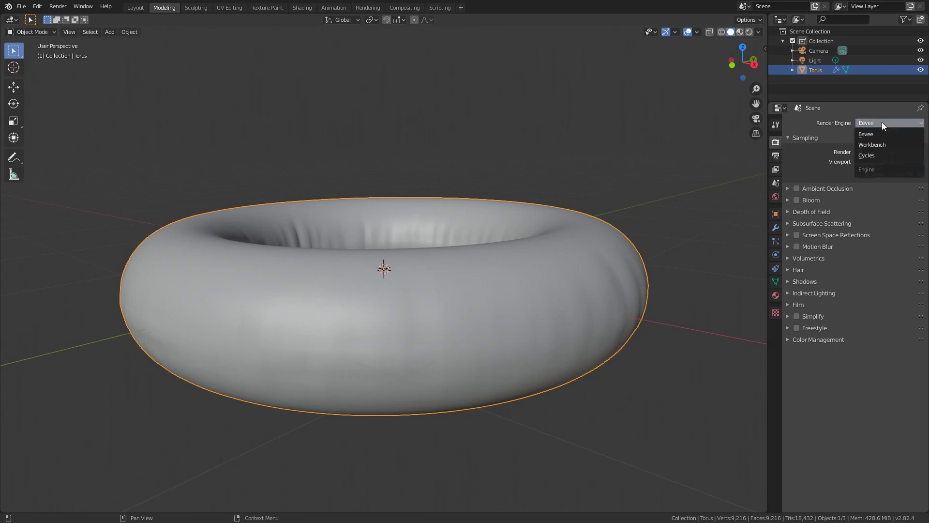
pyautogui.click(866, 123)
pyautogui.click(874, 157)
# Enable Bake from Multires with the Normals bake type in the bake settings.
pyautogui.click(798, 317)
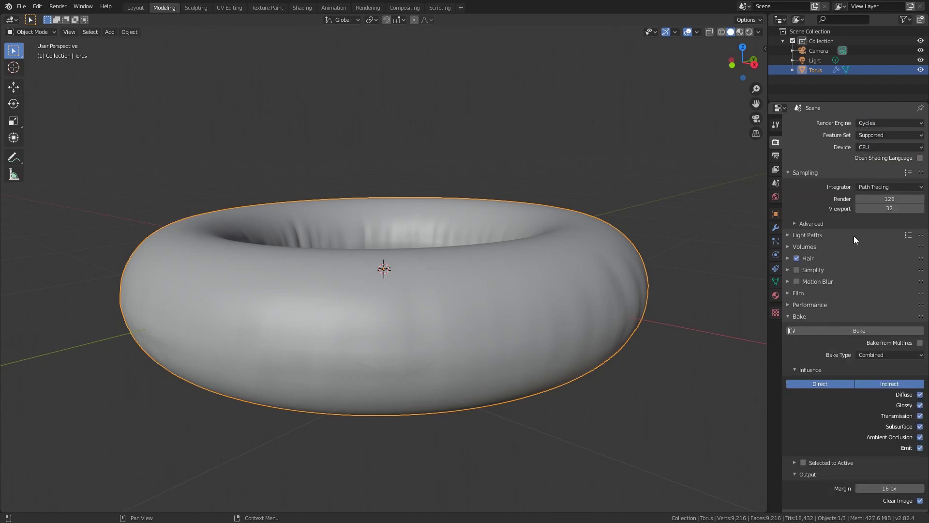
pyautogui.scroll(-1, 817, 331)
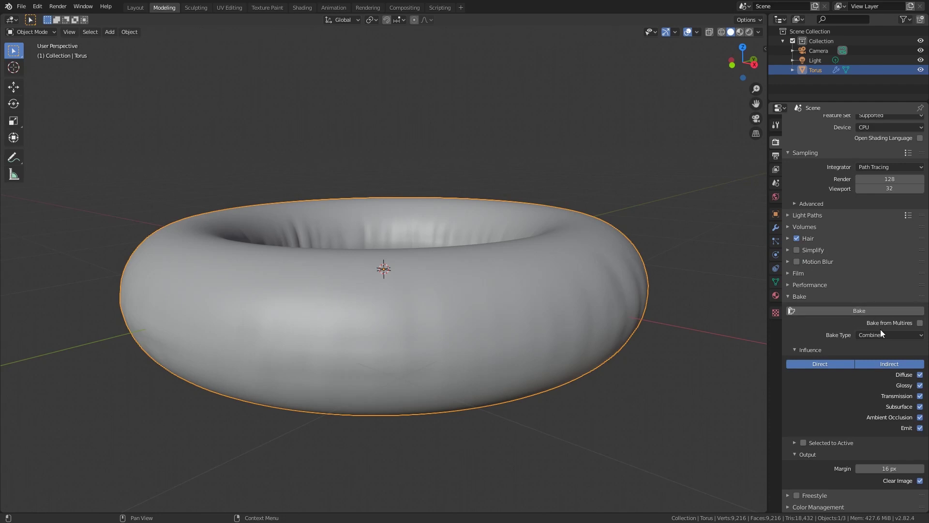
pyautogui.click(919, 322)
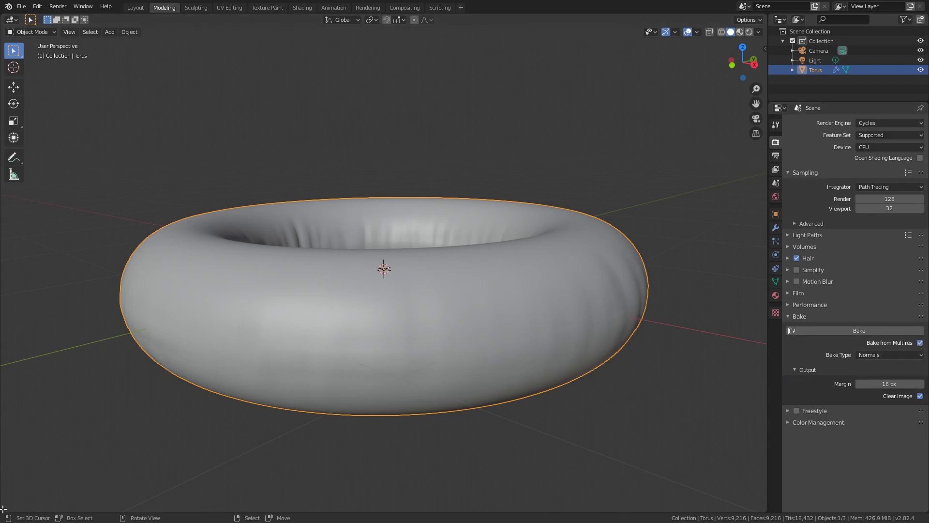
# Split off a Shader Editor below the 3D viewport and create a material named pool_float for the torus.
pyautogui.moveTo(3, 509); pyautogui.dragTo(10, 336)
pyautogui.click(11, 343)
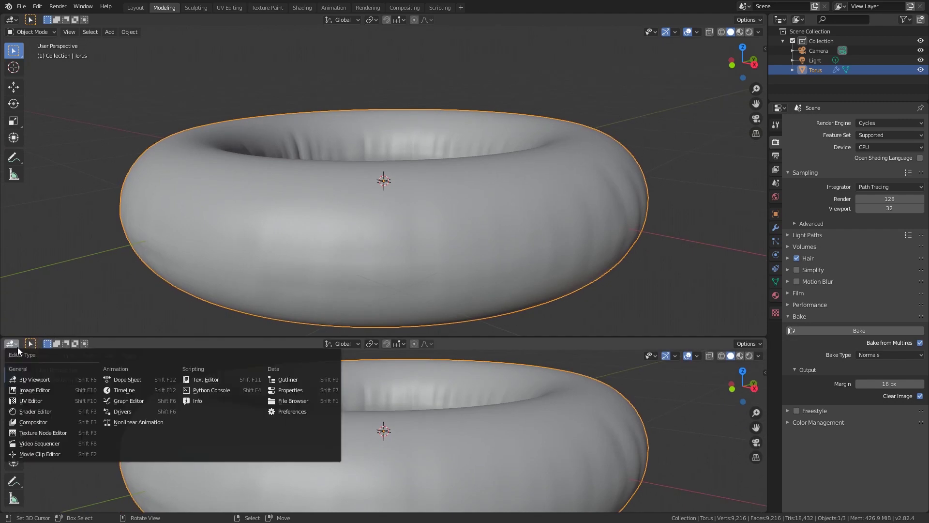
pyautogui.click(43, 410)
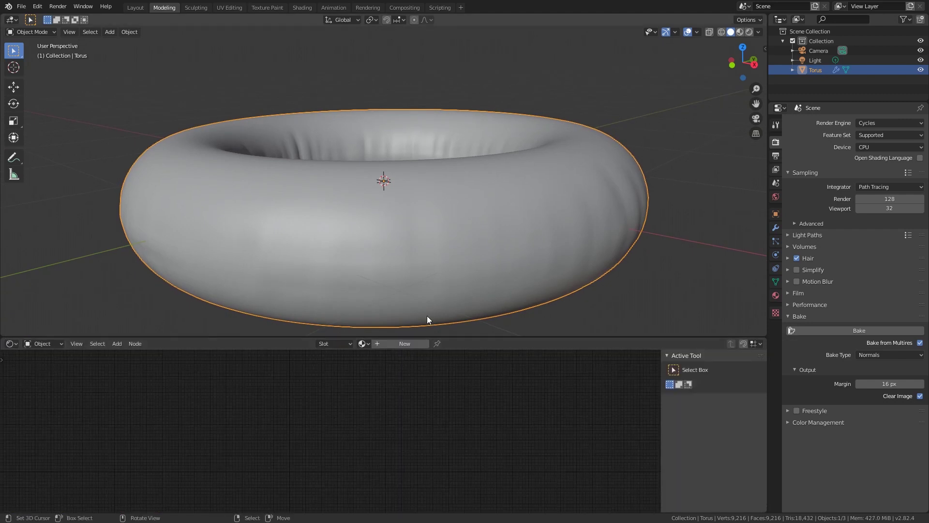
pyautogui.click(393, 343)
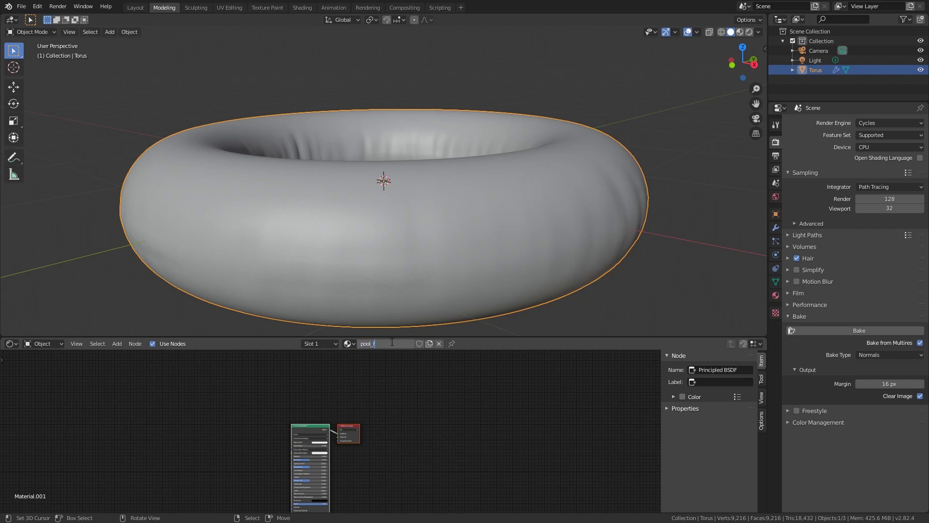
pyautogui.press('Return')
# Add an Image Texture node and connect its Color output to the Principled BSDF's Base Color.
pyautogui.hotkey('shift', 'a')
pyautogui.click(254, 355)
pyautogui.write('ima')
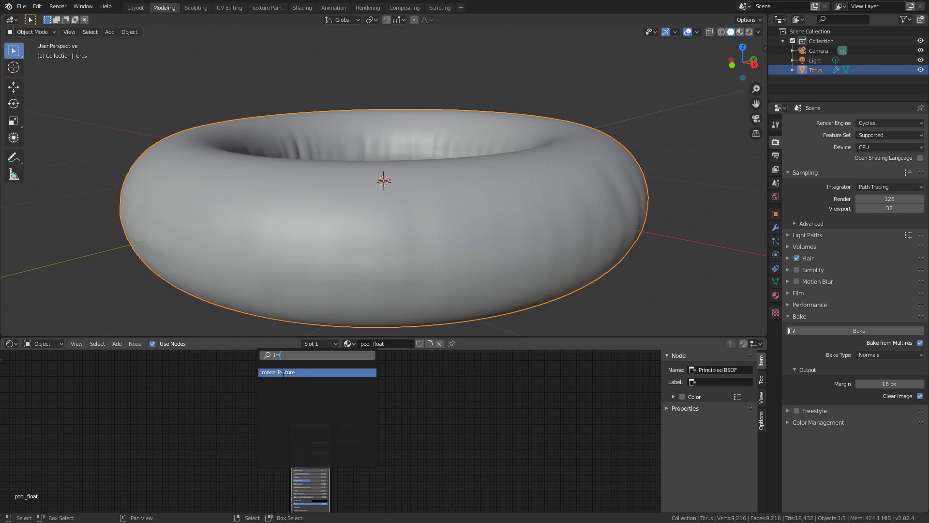
pyautogui.press('Return')
pyautogui.click(229, 448)
pyautogui.scroll(4, 289, 472)
pyautogui.moveTo(243, 471); pyautogui.dragTo(282, 437, button='middle')
pyautogui.moveTo(245, 443); pyautogui.dragTo(289, 423)
# Create a new blank image in the Image Texture node, adjusting its width and height.
pyautogui.click(208, 458)
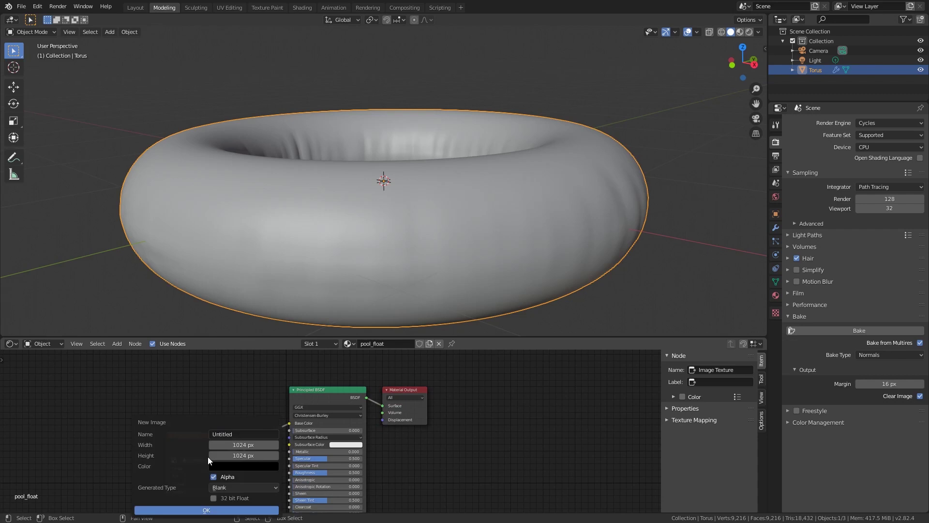
pyautogui.click(250, 444)
pyautogui.click(241, 455)
pyautogui.press('Return')
pyautogui.click(184, 510)
# Split off an Image Editor beside the 3D viewport and display the whole Untitled image in it.
pyautogui.moveTo(5, 332); pyautogui.dragTo(145, 329)
pyautogui.click(12, 19)
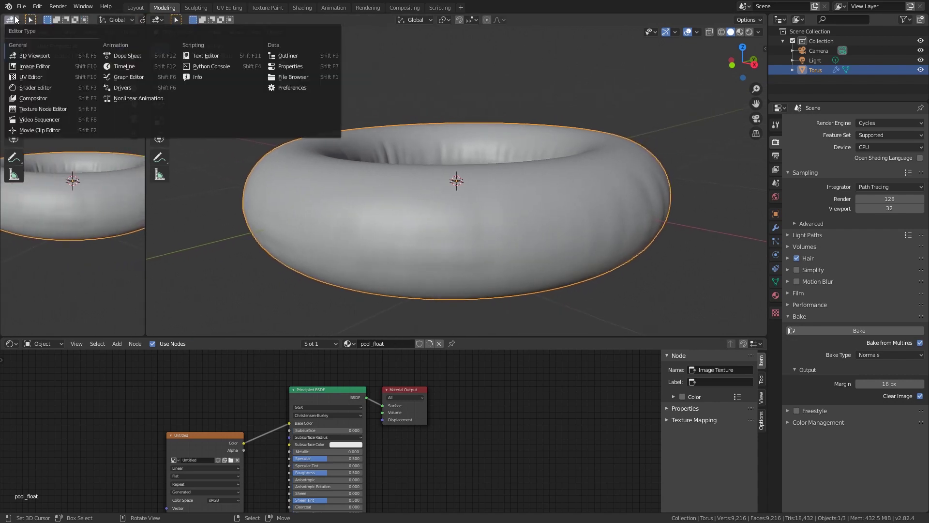
pyautogui.click(49, 69)
pyautogui.click(78, 19)
pyautogui.click(92, 41)
pyautogui.press('Home')
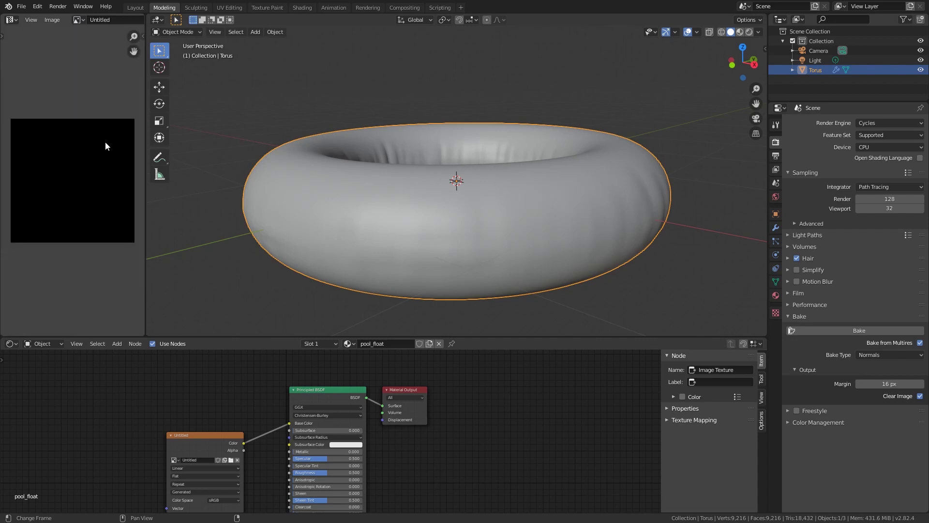
# Bake the Multires normals into the image, and widen the Image Editor to inspect the fold detail.
pyautogui.click(843, 331)
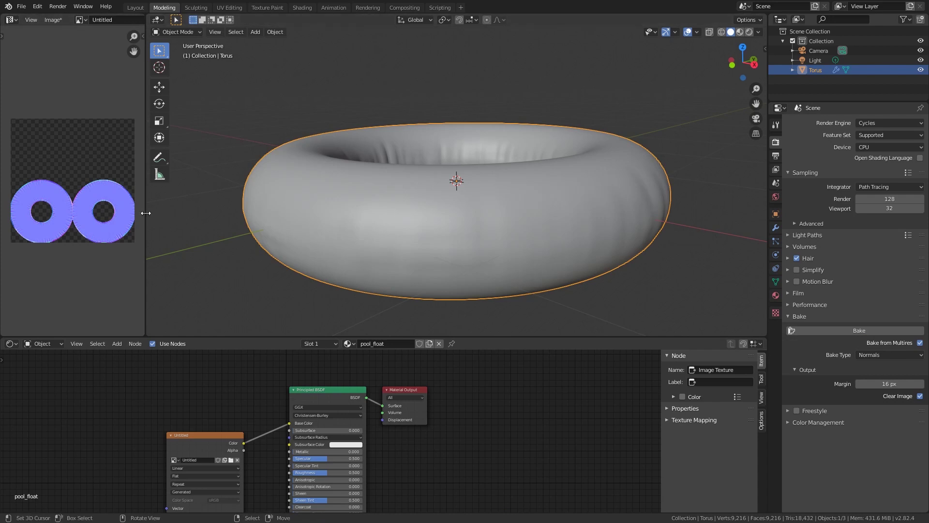
pyautogui.moveTo(146, 212); pyautogui.dragTo(225, 213)
pyautogui.scroll(5, 106, 205)
pyautogui.scroll(-2, 193, 108)
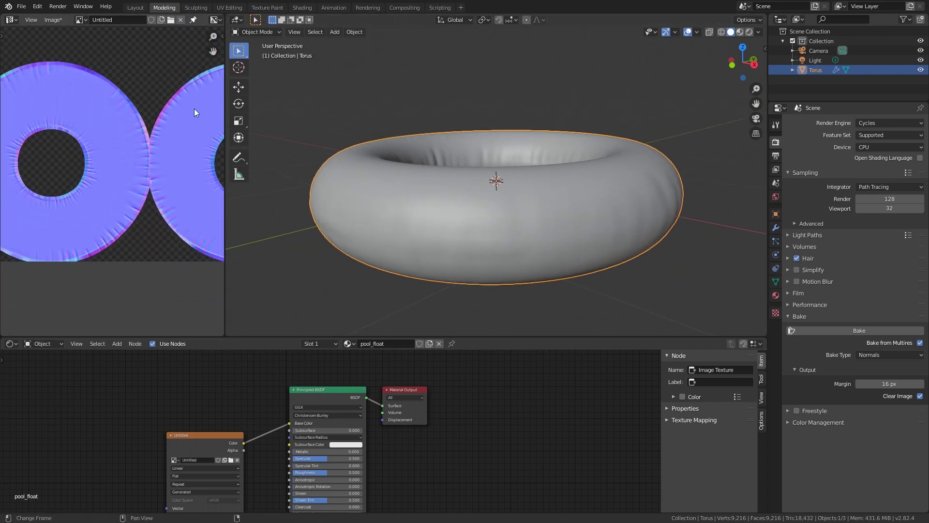
pyautogui.scroll(4, 179, 209)
pyautogui.scroll(-5, 105, 219)
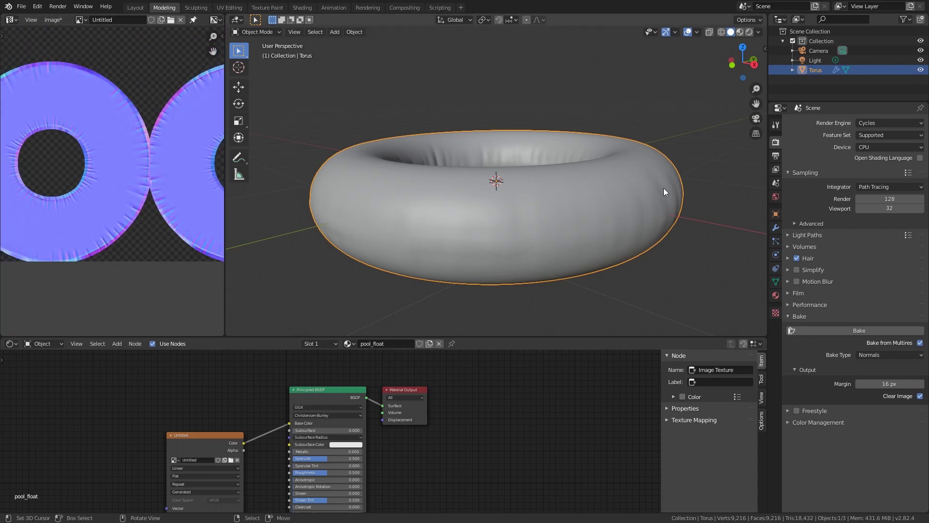
# Save the baked image as normal_map in PNG format in the inflatable float folder.
pyautogui.moveTo(205, 447); pyautogui.dragTo(296, 376, button='middle')
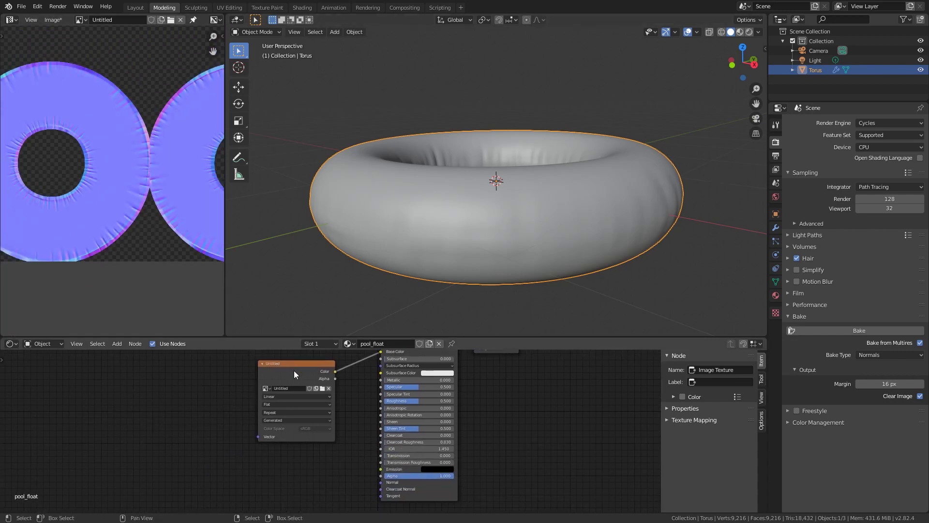
pyautogui.click(52, 20)
pyautogui.click(483, 141)
pyautogui.press('Escape')
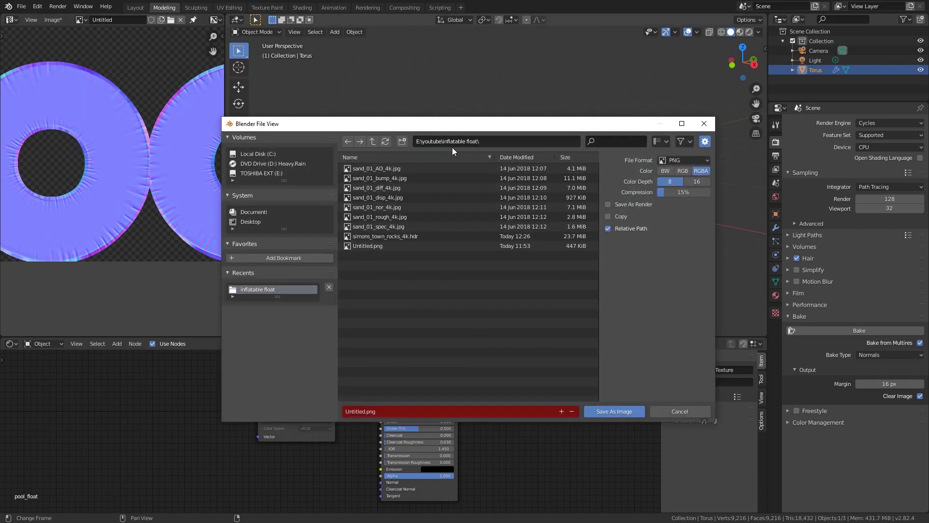
pyautogui.click(422, 410)
pyautogui.write('s')
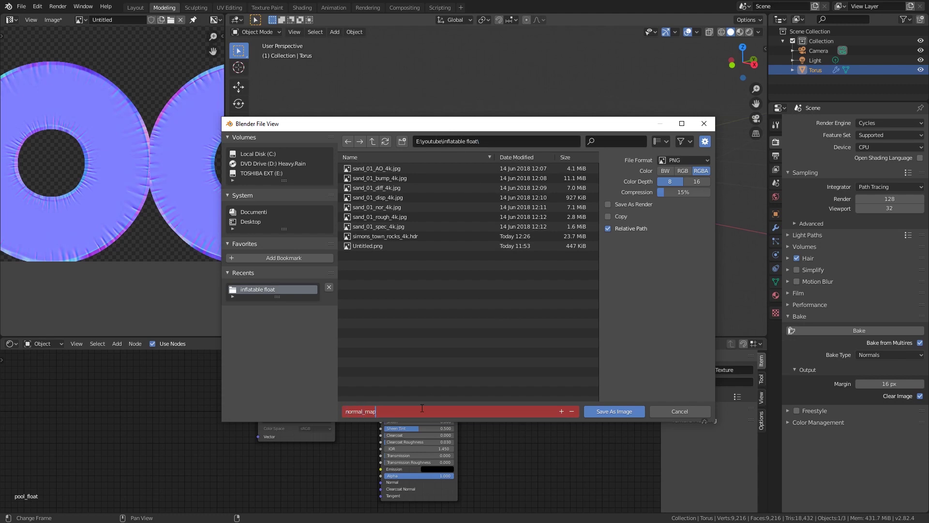
pyautogui.click(606, 409)
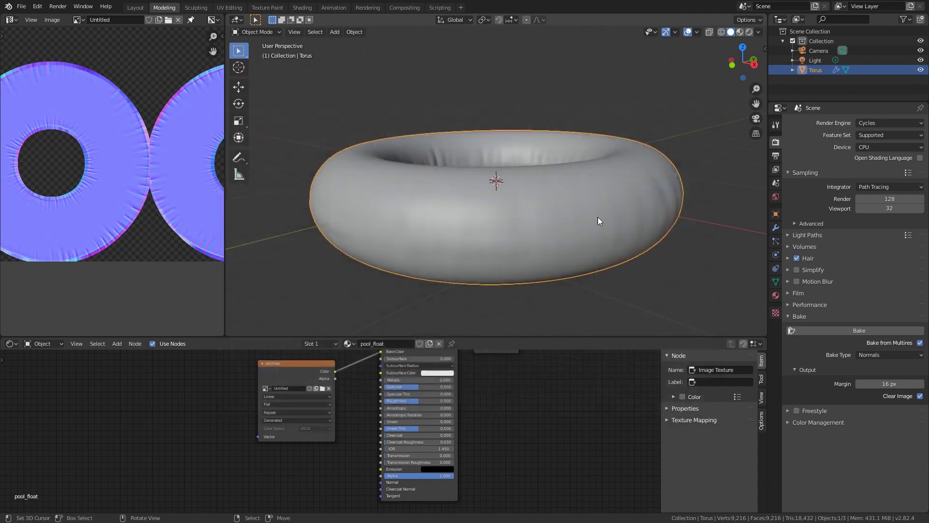
# Switch the viewport to Material Preview shading and view the baked map on the ring from above.
pyautogui.click(741, 32)
pyautogui.moveTo(622, 133); pyautogui.dragTo(602, 149, button='middle')
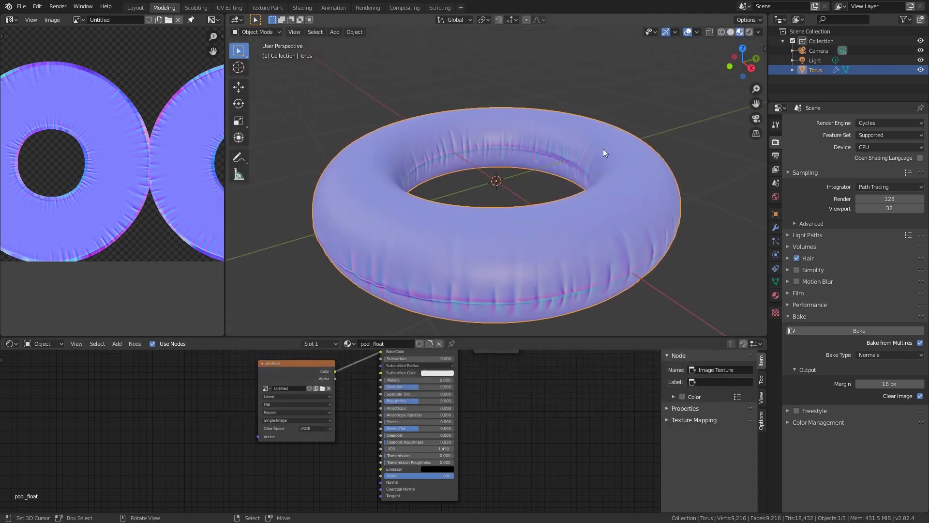
pyautogui.scroll(-3, 603, 149)
# Move the Image Texture node away from the Principled BSDF and rewire its Color output from Base Color to Normal.
pyautogui.moveTo(386, 379); pyautogui.dragTo(389, 358, button='middle')
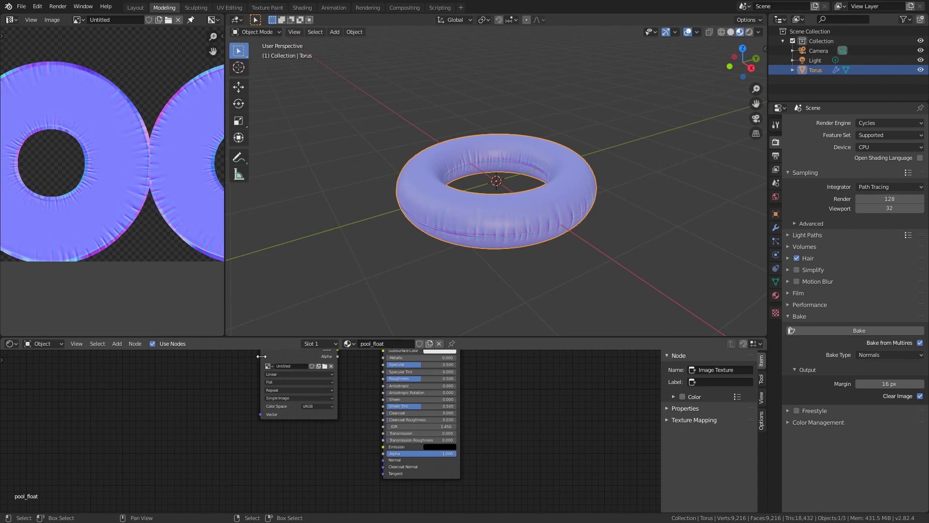
pyautogui.moveTo(261, 356); pyautogui.dragTo(163, 398)
pyautogui.keyDown('shift'); pyautogui.scroll(2, 349, 454); pyautogui.keyUp('shift')
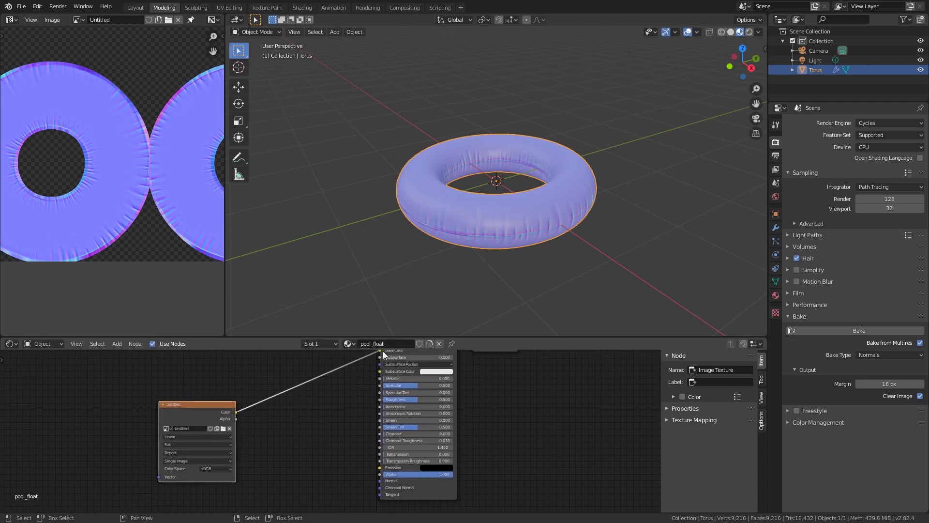
pyautogui.moveTo(379, 350); pyautogui.dragTo(383, 482)
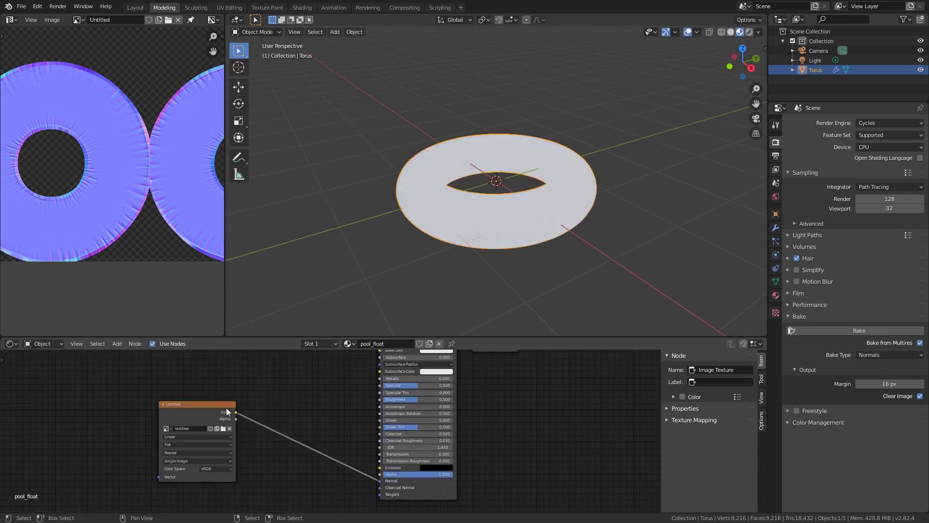
pyautogui.moveTo(234, 413); pyautogui.dragTo(215, 440)
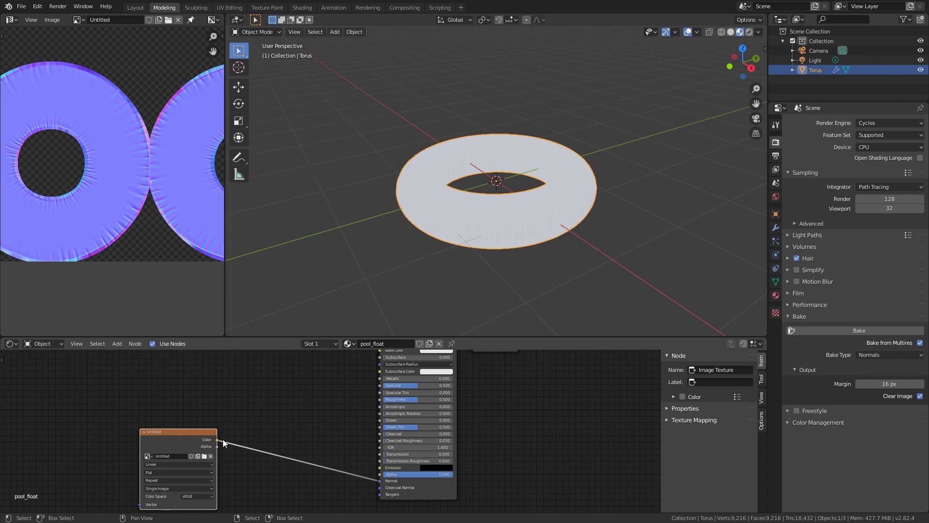
pyautogui.moveTo(352, 443); pyautogui.dragTo(381, 408, button='middle')
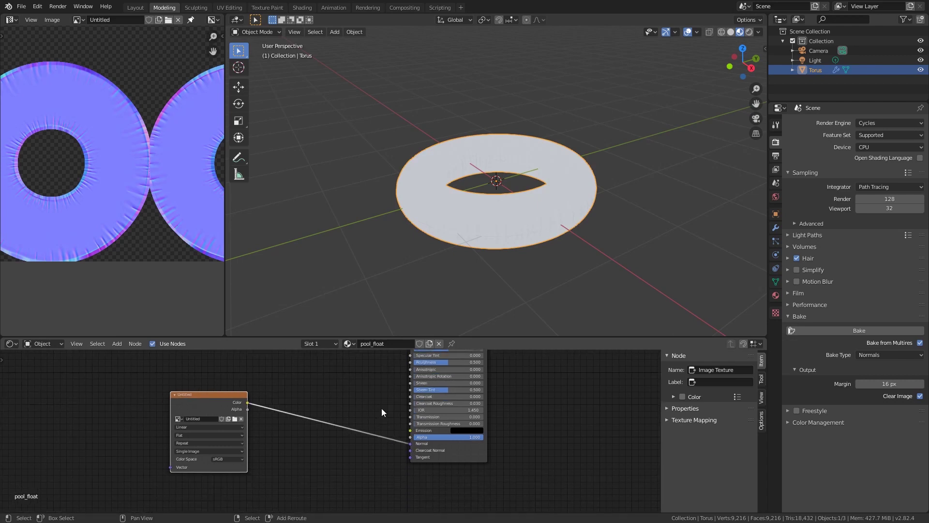
# Switch the viewport to Rendered shading and look closely at the ring's surface.
pyautogui.click(748, 33)
pyautogui.scroll(4, 559, 245)
pyautogui.moveTo(559, 246)
pyautogui.mouseDown(button='middle')
pyautogui.moveTo(550, 225)
pyautogui.moveTo(553, 239)
pyautogui.mouseUp(button='middle')
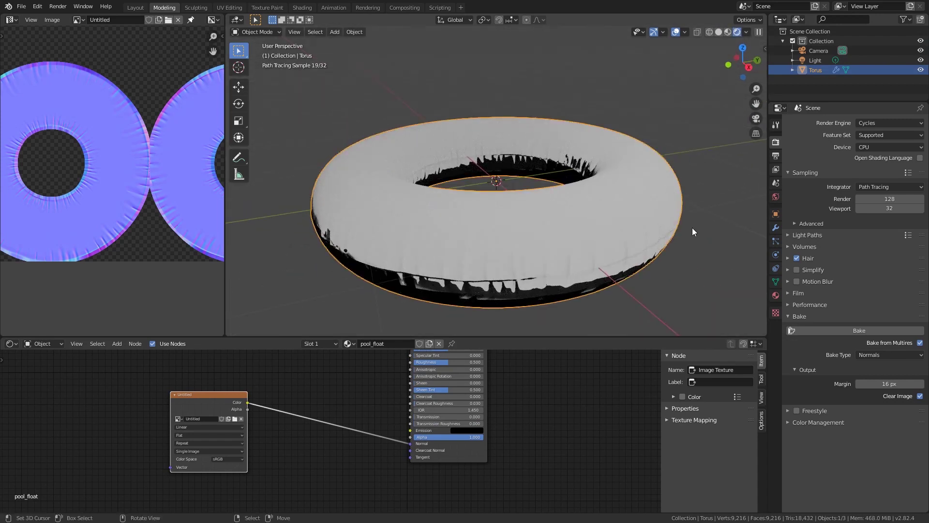
# Insert a Normal Map node on the link between the Image Texture's Color and the Principled BSDF's Normal.
pyautogui.hotkey('shift', 'a')
pyautogui.click(350, 387)
pyautogui.write('nor')
pyautogui.click(371, 414)
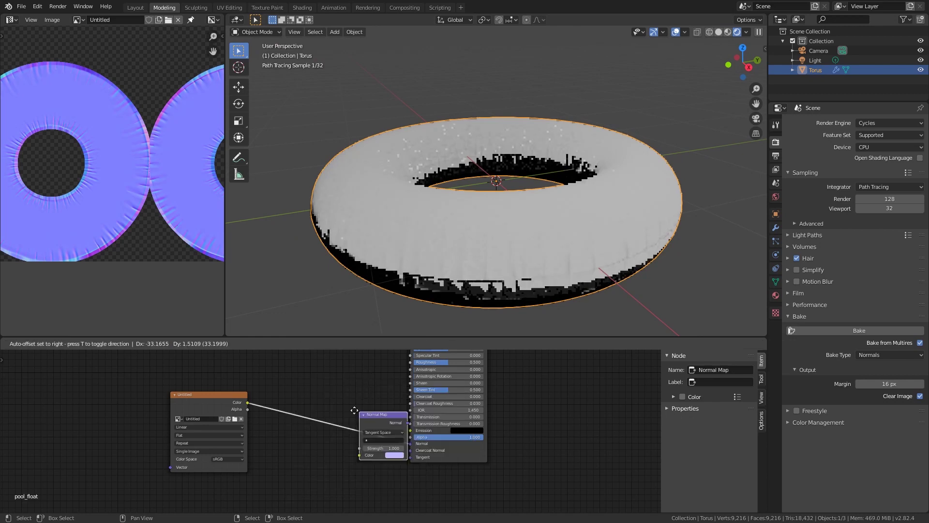
pyautogui.click(339, 422)
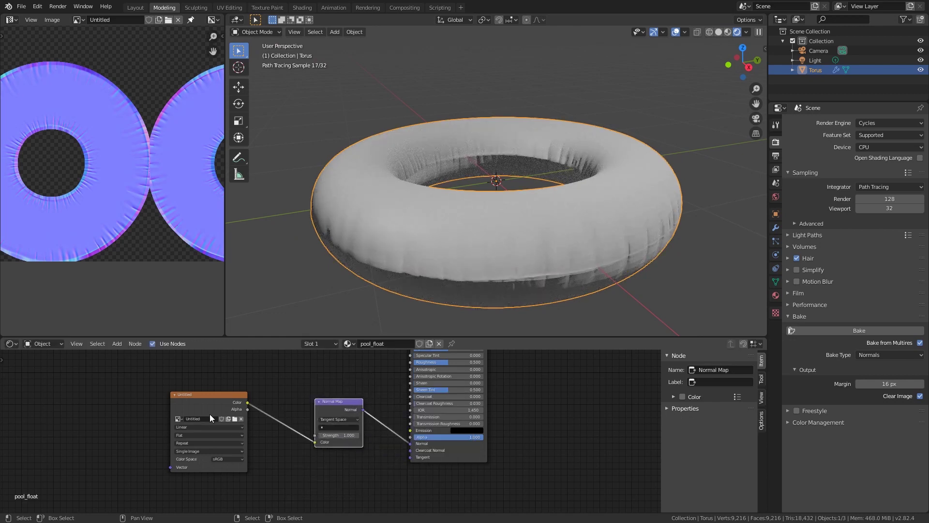
# Set the Image Texture node's Color Space to Non-Color, comparing the ring's shading against sRGB.
pyautogui.click(229, 458)
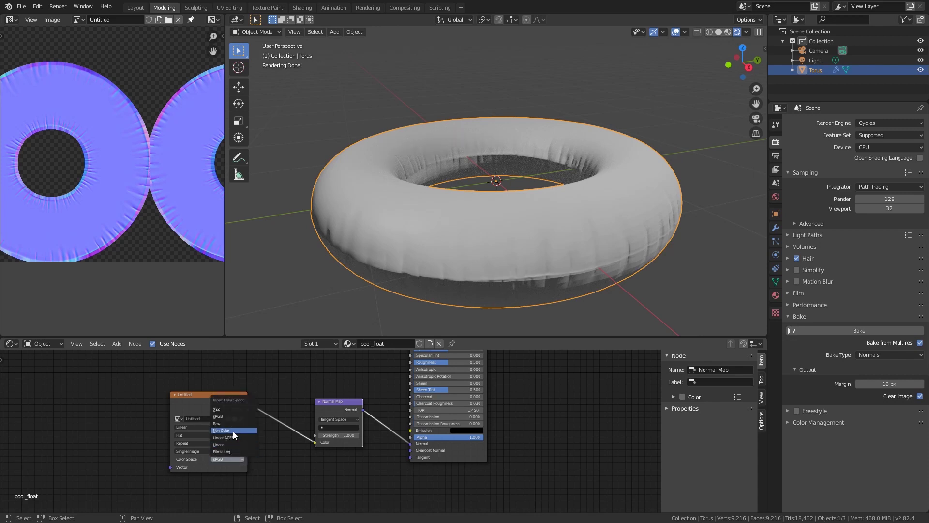
pyautogui.click(233, 430)
pyautogui.click(234, 457)
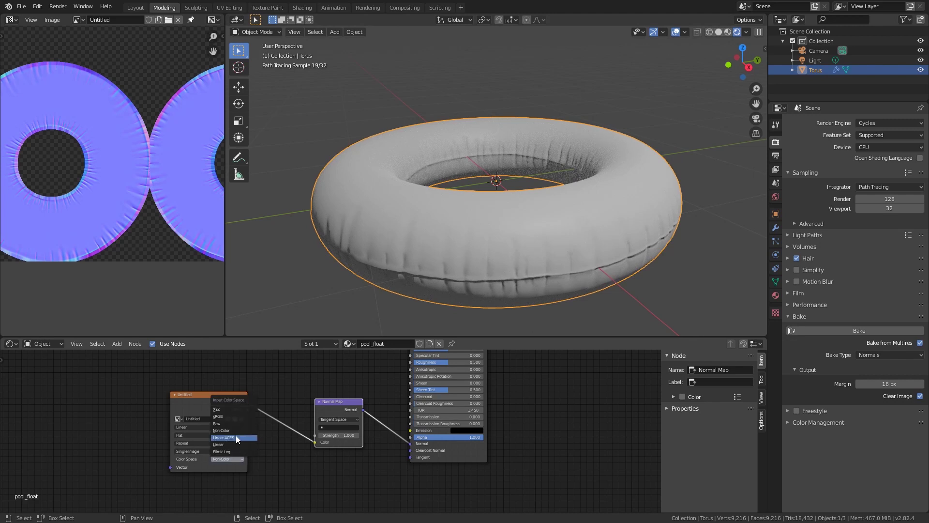
pyautogui.click(234, 416)
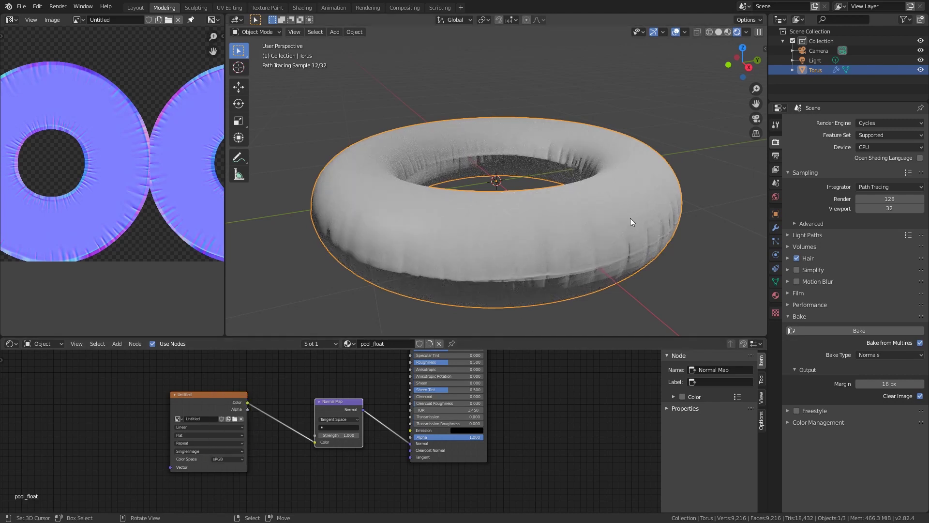
pyautogui.click(220, 459)
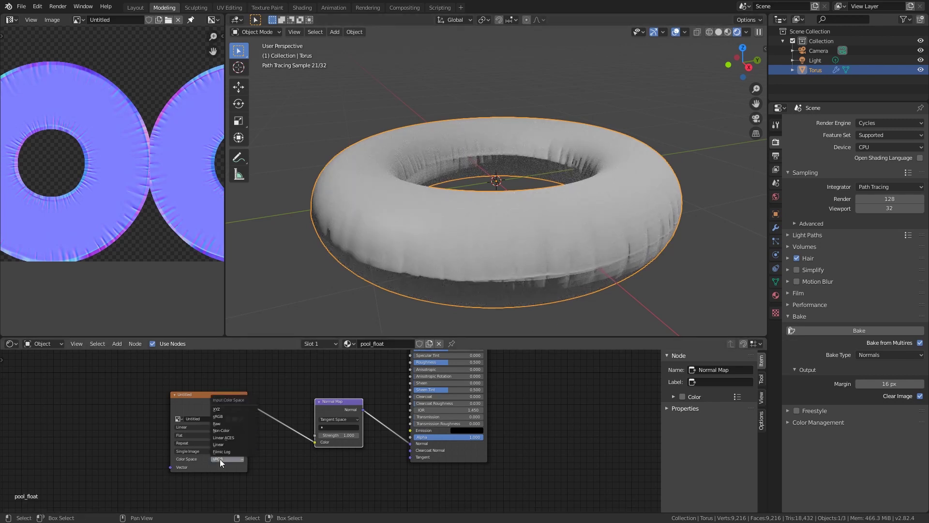
pyautogui.click(233, 430)
# Set the Principled BSDF's Base Color to yellow, with hue about 0.169 and saturation about 0.691.
pyautogui.moveTo(587, 200); pyautogui.dragTo(570, 212, button='middle')
pyautogui.scroll(-3, 570, 212)
pyautogui.moveTo(419, 406); pyautogui.dragTo(349, 467, button='middle')
pyautogui.scroll(4, 349, 467)
pyautogui.moveTo(363, 406); pyautogui.dragTo(334, 463, button='middle')
pyautogui.click(381, 403)
pyautogui.moveTo(393, 337); pyautogui.dragTo(379, 319)
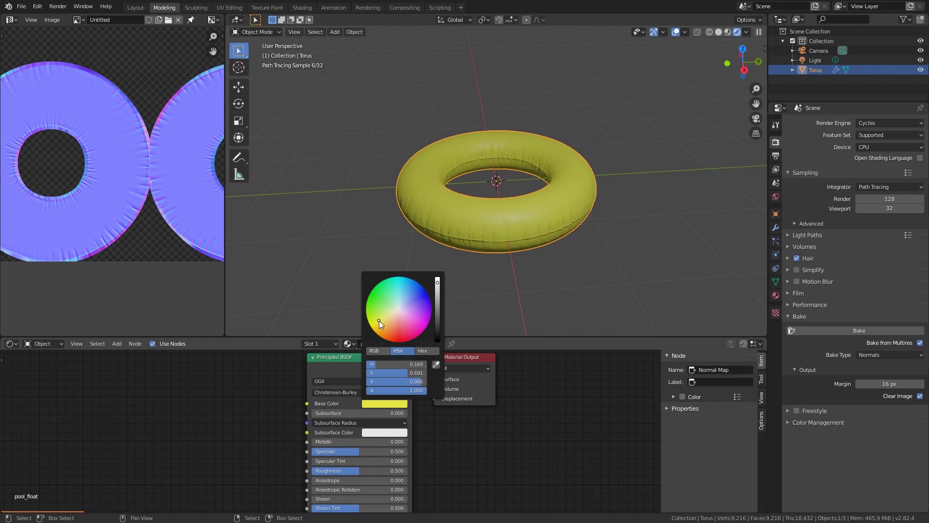
# Lower the Principled BSDF's Roughness to 0.1 for a glossy plastic surface.
pyautogui.moveTo(425, 459); pyautogui.dragTo(395, 407, button='middle')
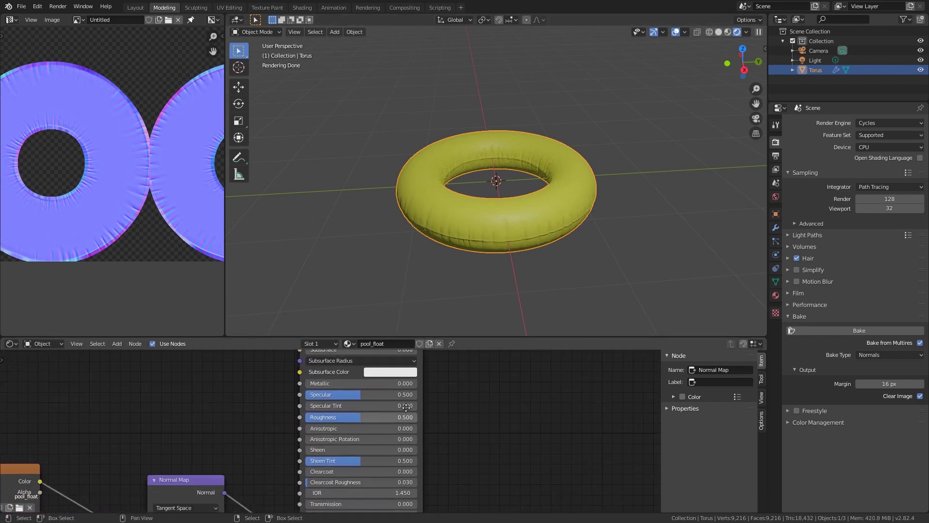
pyautogui.scroll(1, 396, 408)
pyautogui.moveTo(396, 408); pyautogui.dragTo(353, 408)
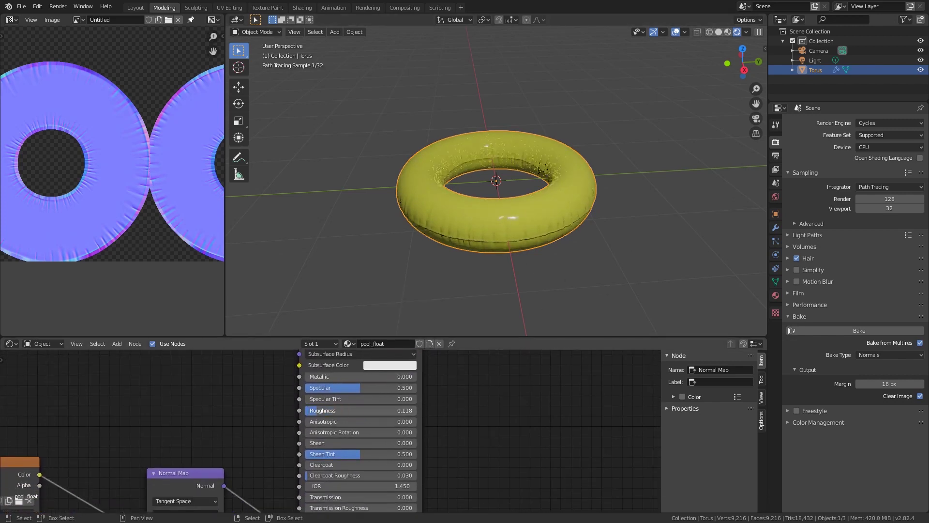
pyautogui.doubleClick(324, 410)
pyautogui.write('0.1')
pyautogui.press('Return')
# Add a plane at the ring's centre and scale it up well beyond the ring's outer edge.
pyautogui.moveTo(544, 151); pyautogui.dragTo(552, 141, button='middle')
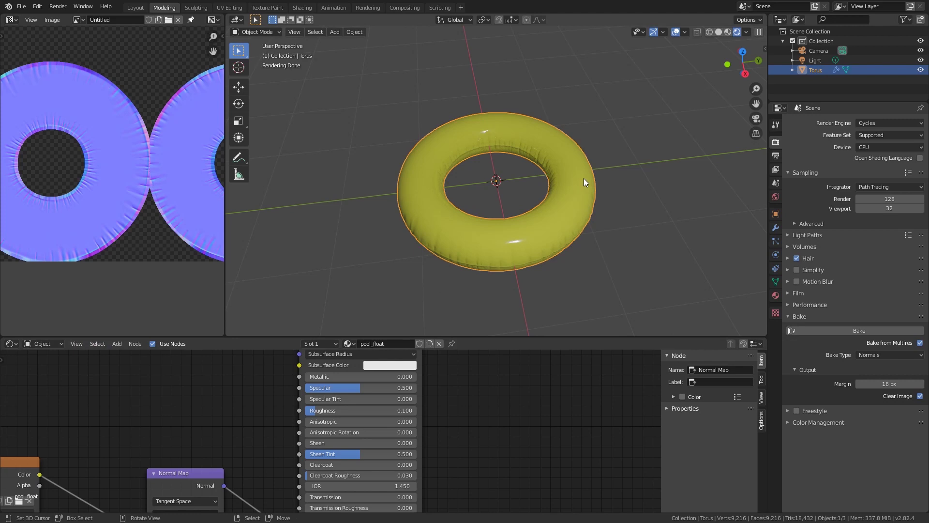
pyautogui.hotkey('shift', 'a')
pyautogui.click(625, 177)
pyautogui.press('s')
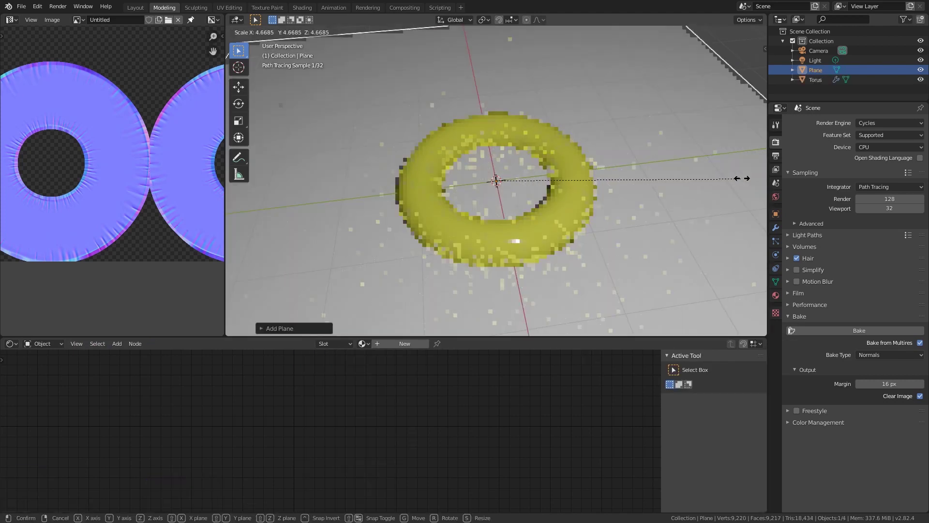
pyautogui.click(649, 183)
# Move the plane down along Z until it sits just beneath the ring as a ground surface.
pyautogui.moveTo(585, 192); pyautogui.dragTo(579, 161, button='middle')
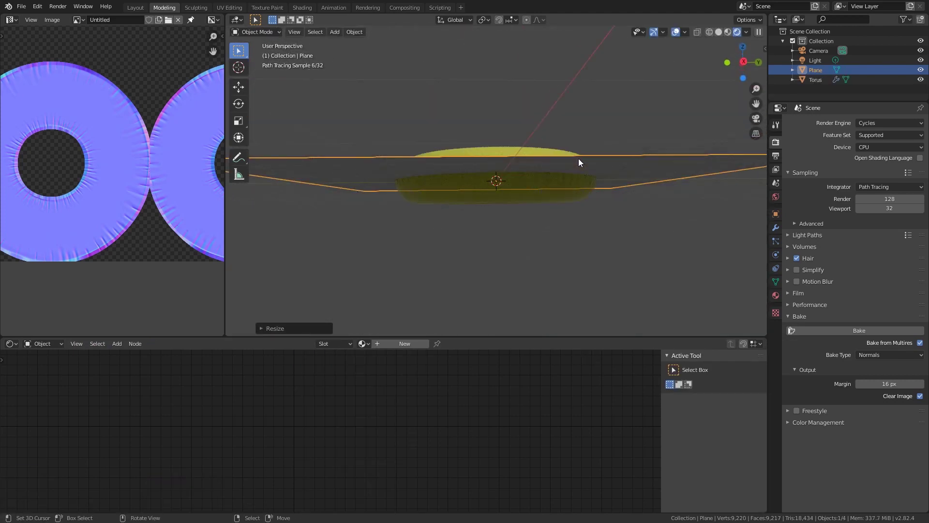
pyautogui.press('g')
pyautogui.press('z')
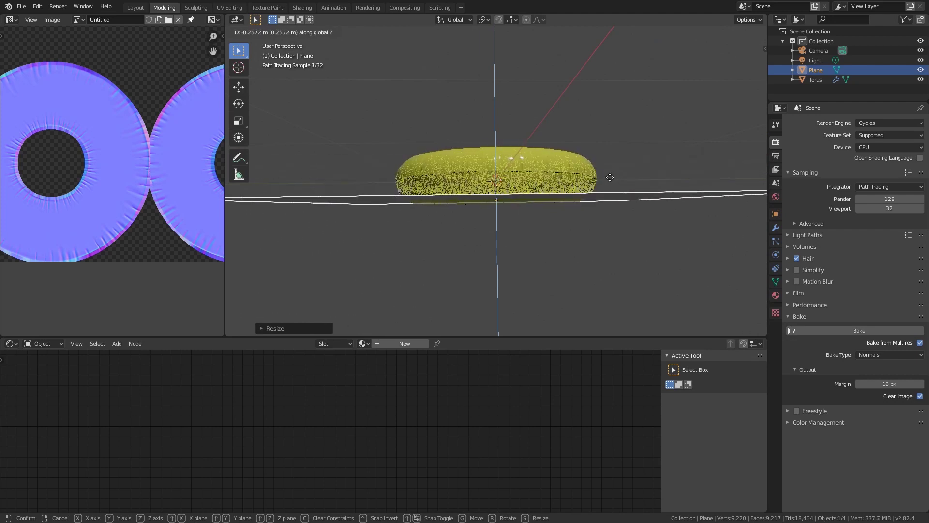
pyautogui.click(609, 148)
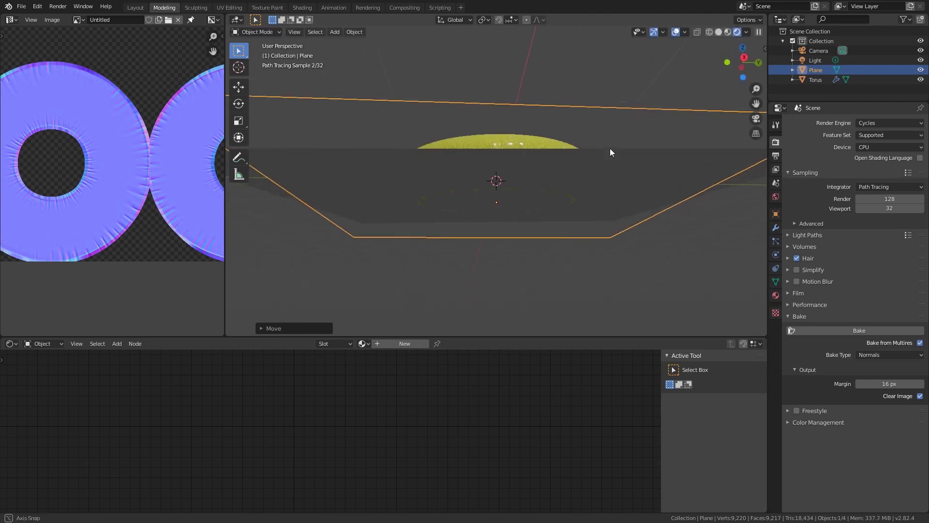
pyautogui.press('g')
pyautogui.press('z')
pyautogui.click(613, 139)
# View the ring resting on the plane from above and switch the viewport to Solid shading.
pyautogui.moveTo(613, 140); pyautogui.dragTo(608, 210, button='middle')
pyautogui.scroll(3, 597, 253)
pyautogui.scroll(-2, 596, 227)
pyautogui.moveTo(587, 257); pyautogui.dragTo(623, 188, button='middle')
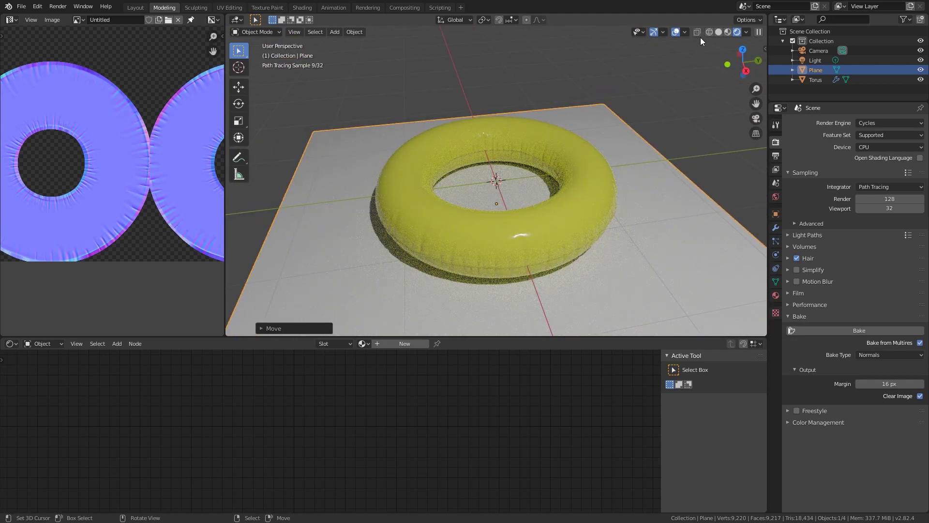
pyautogui.click(718, 32)
# Add a Cloth modifier to the ring and enable Pressure in its cloth physics settings.
pyautogui.click(582, 170)
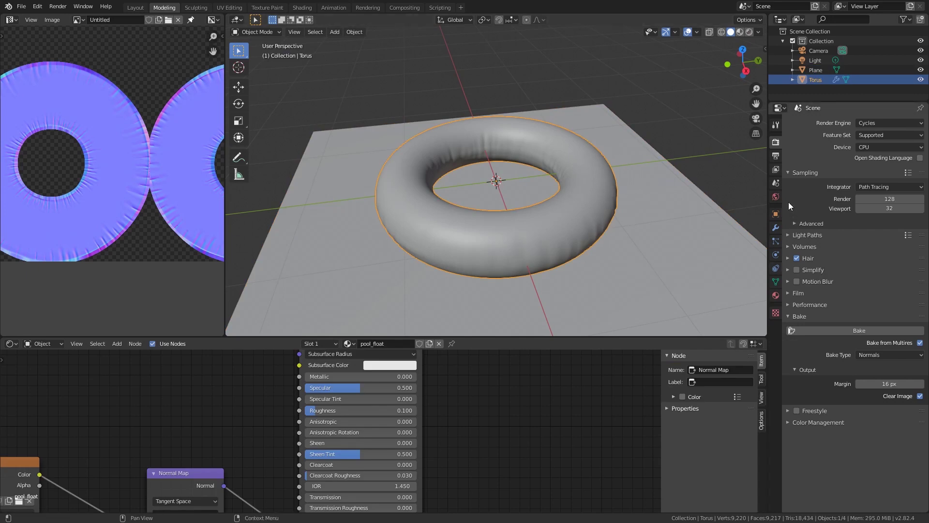
pyautogui.click(775, 228)
pyautogui.click(849, 124)
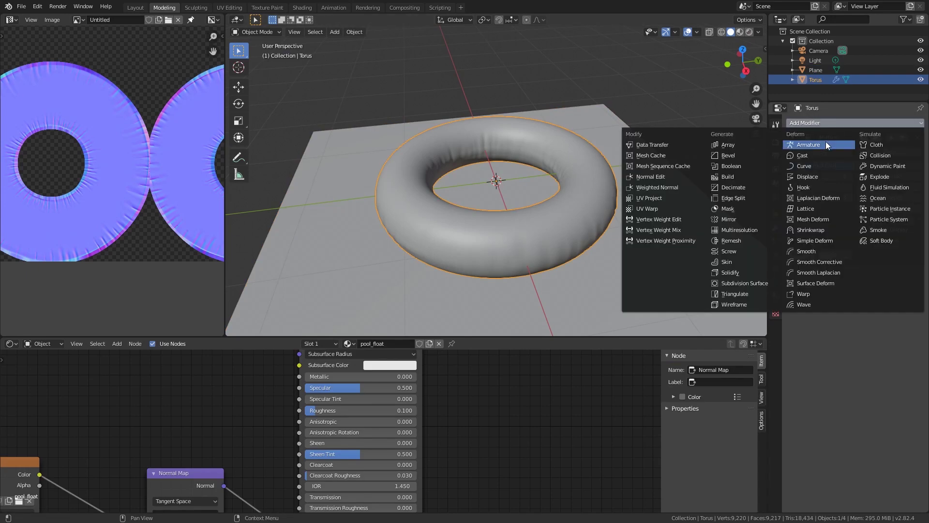
pyautogui.click(882, 145)
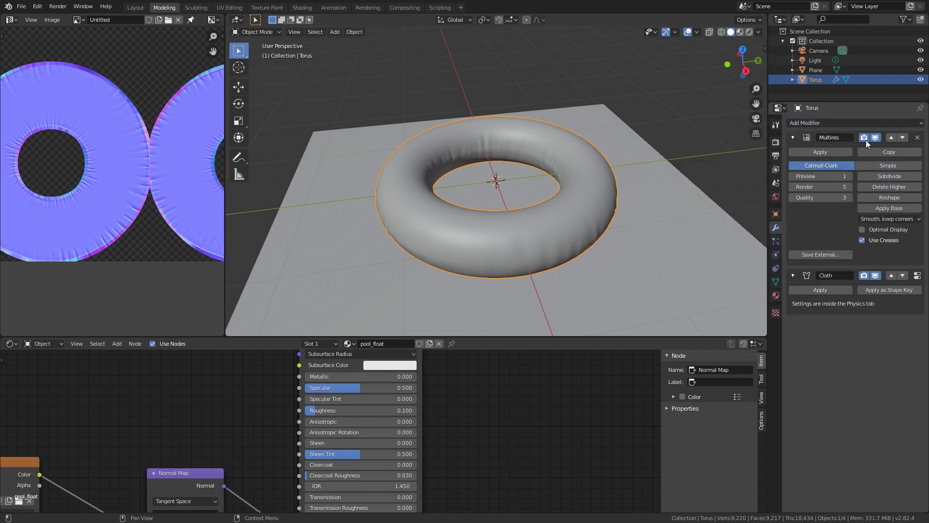
pyautogui.click(776, 254)
pyautogui.scroll(-5, 839, 293)
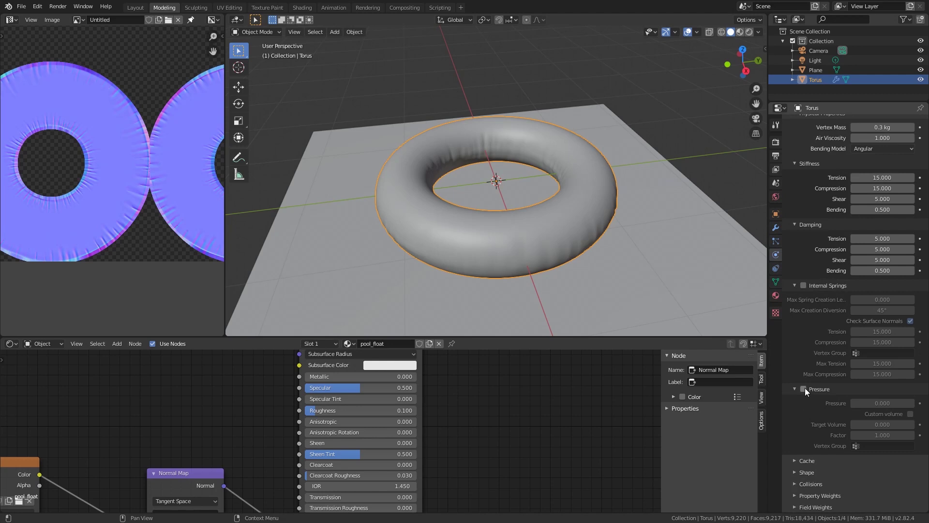
pyautogui.click(803, 389)
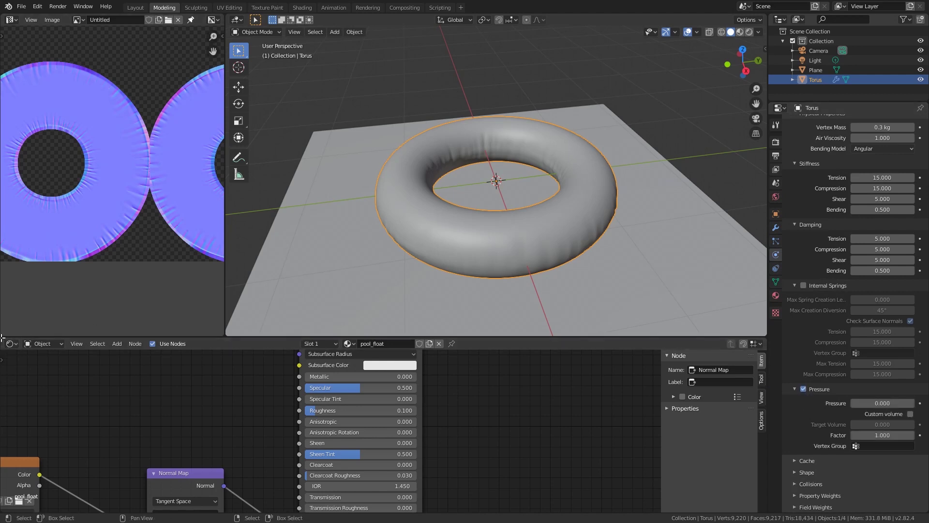
# Split the shader editor area horizontally and turn the new upper strip into a Timeline.
pyautogui.moveTo(1, 337); pyautogui.dragTo(20, 394)
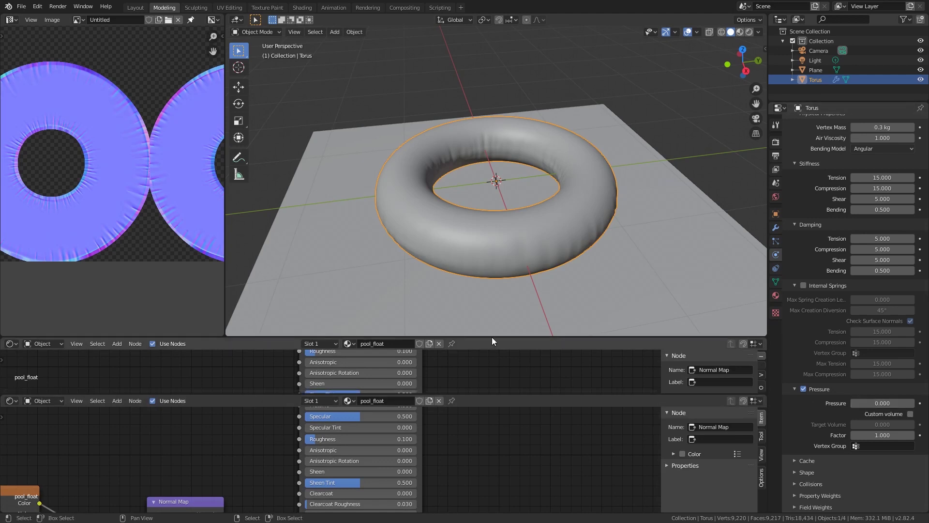
pyautogui.click(11, 343)
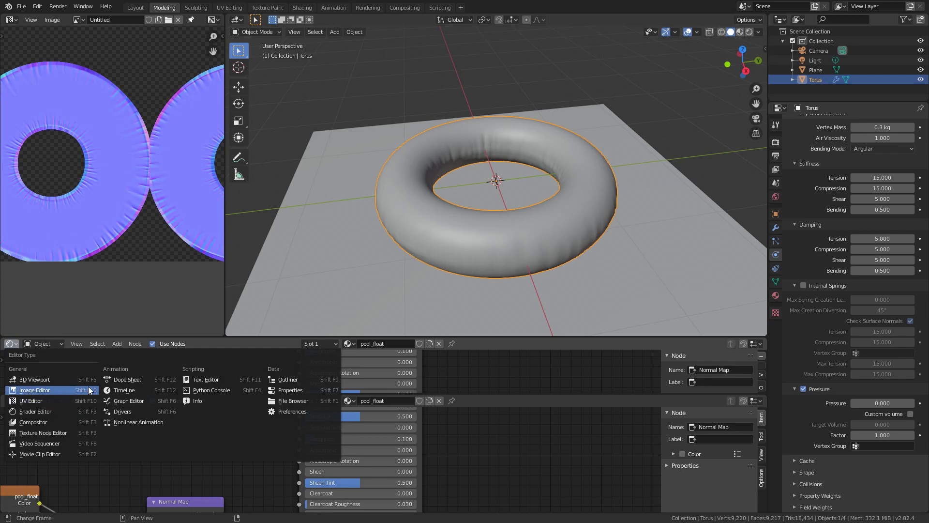
pyautogui.click(124, 390)
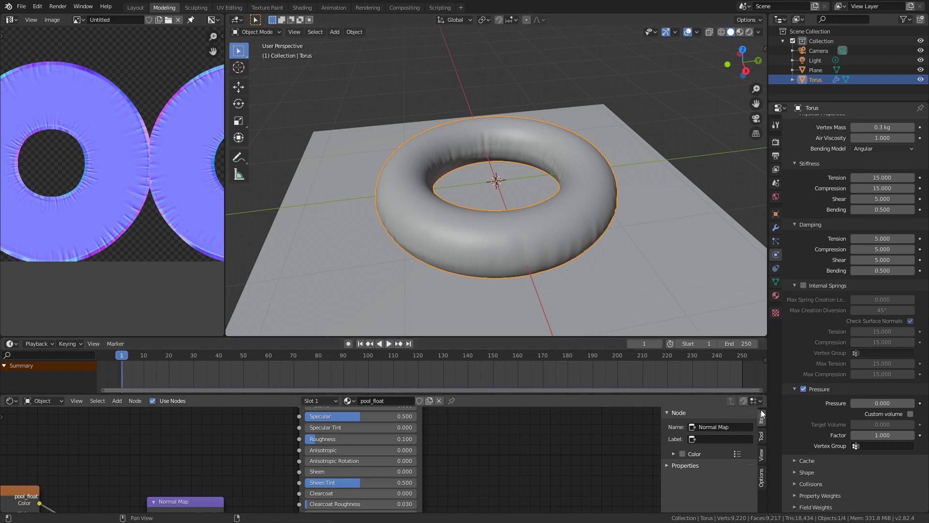
# Set the ring's cloth Pressure to 3 and insert a keyframe for it at frame 1.
pyautogui.click(886, 404)
pyautogui.write('3')
pyautogui.press('Return')
pyautogui.rightClick(878, 408)
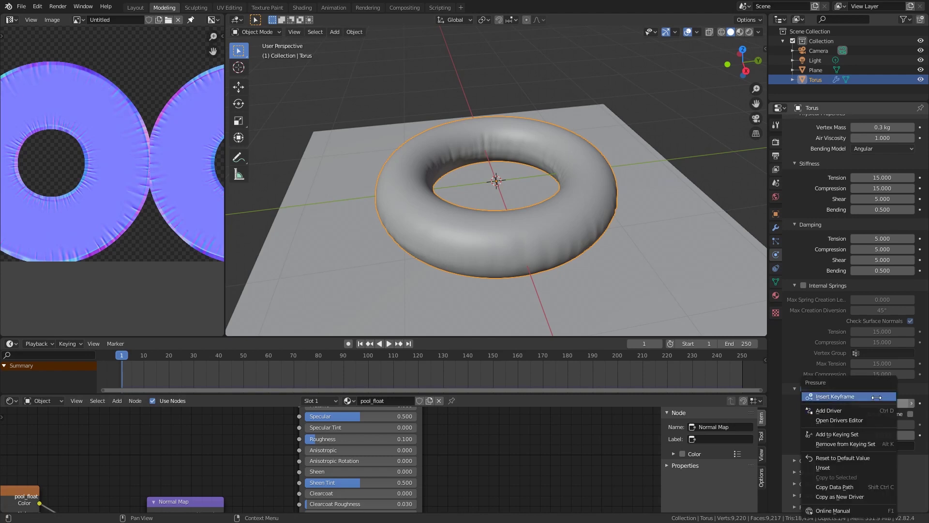
pyautogui.click(871, 397)
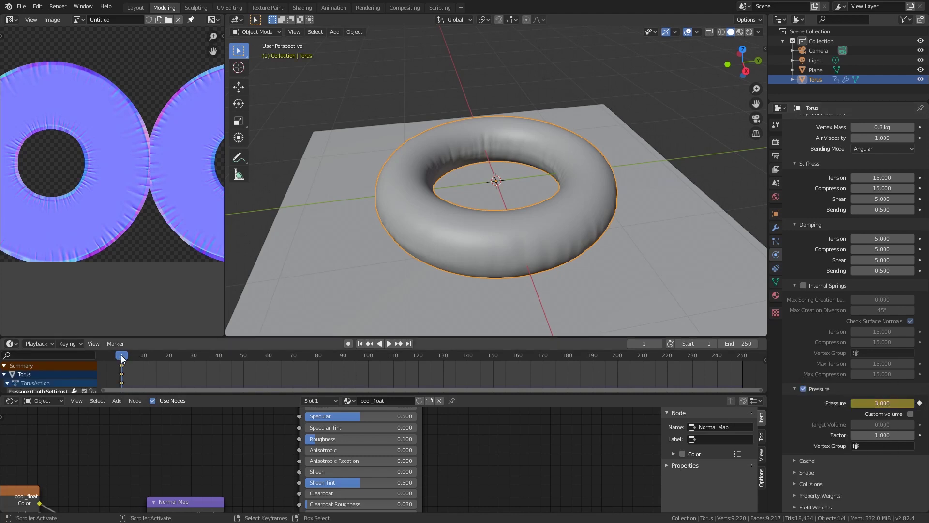
# Go to frame 100, set the cloth Pressure to 0 and insert a keyframe for it.
pyautogui.click(371, 354)
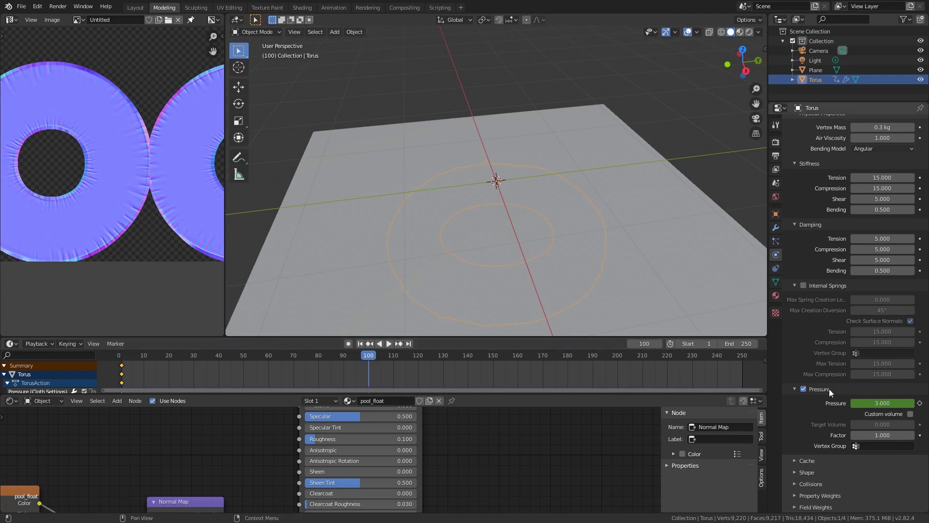
pyautogui.click(862, 402)
pyautogui.press('Return')
pyautogui.rightClick(873, 401)
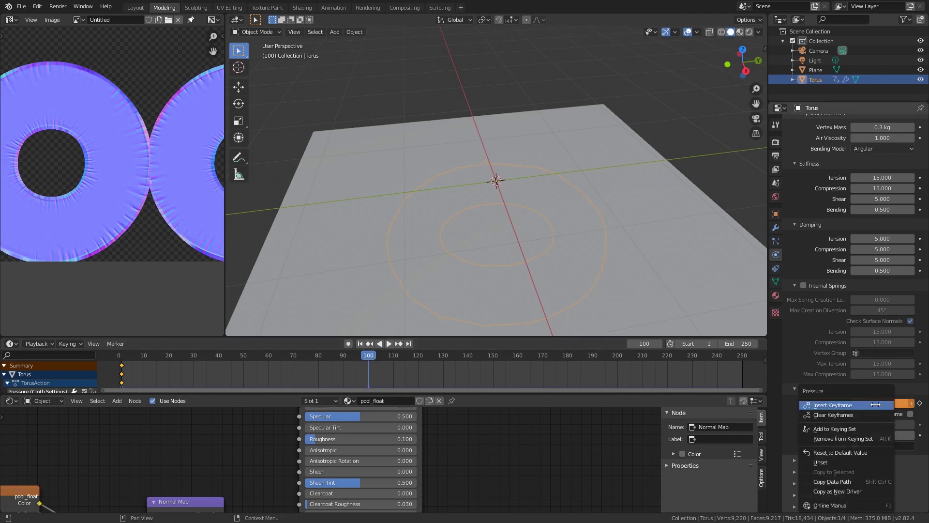
pyautogui.click(875, 404)
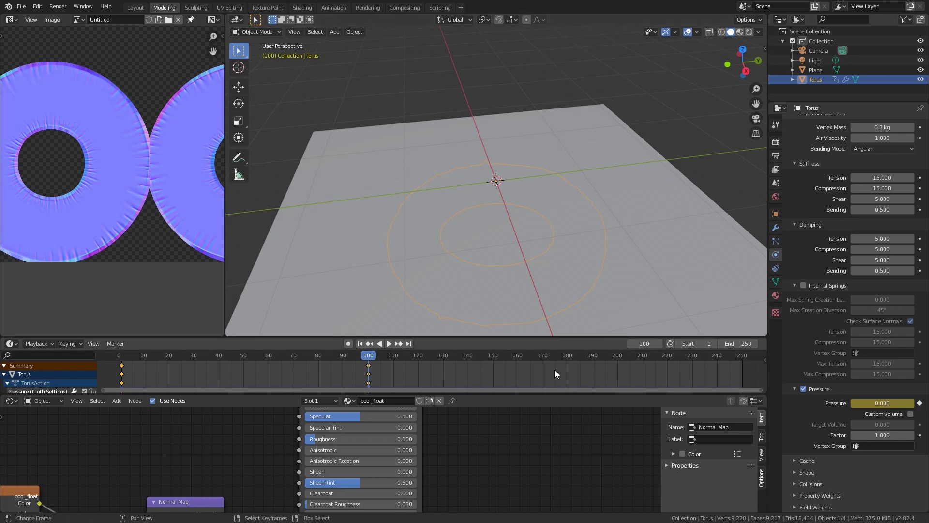
# Set the animation's end frame to 100.
pyautogui.click(733, 344)
pyautogui.write('100')
pyautogui.press('Return')
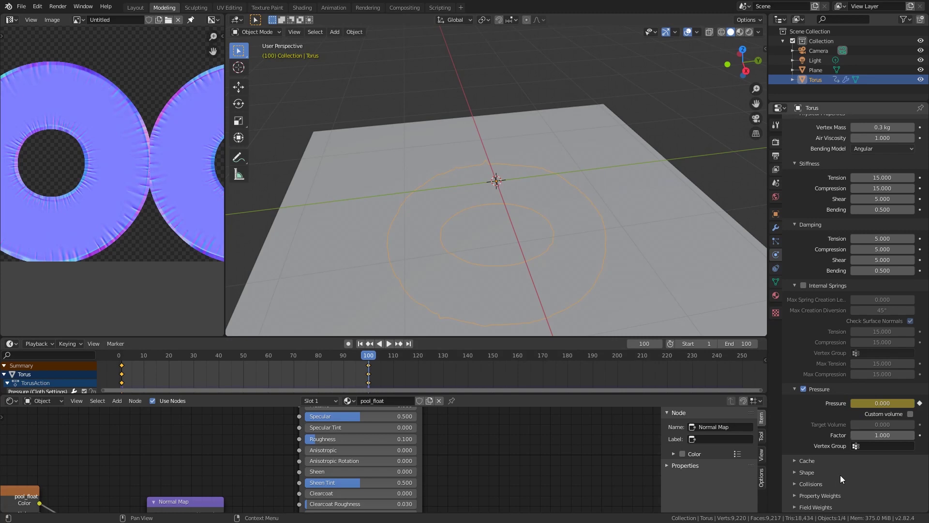
# Enable Self Collisions in the ring's cloth collision settings.
pyautogui.click(827, 485)
pyautogui.scroll(-5, 825, 479)
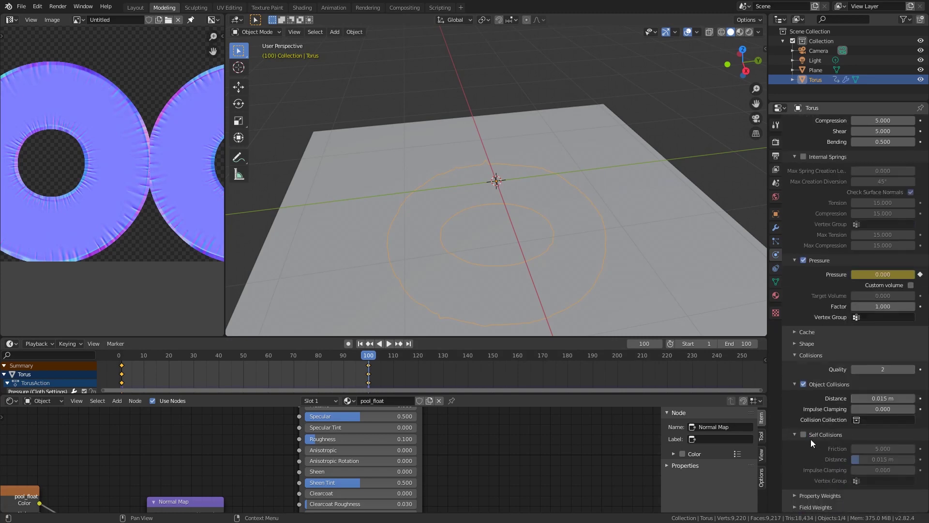
pyautogui.click(804, 435)
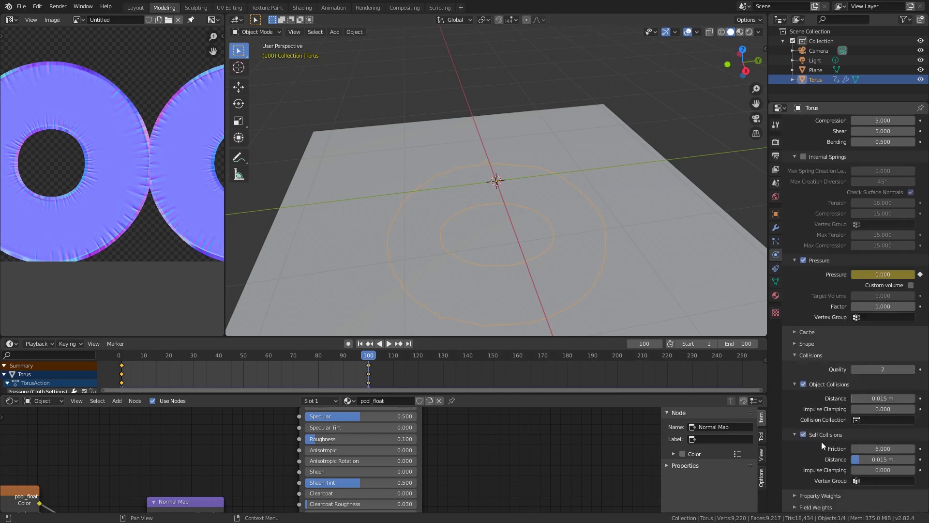
# Examine the ring from below the plane at frame 100, and play the cloth simulation from frame 1 for a few frames.
pyautogui.moveTo(596, 275); pyautogui.dragTo(597, 217, button='middle')
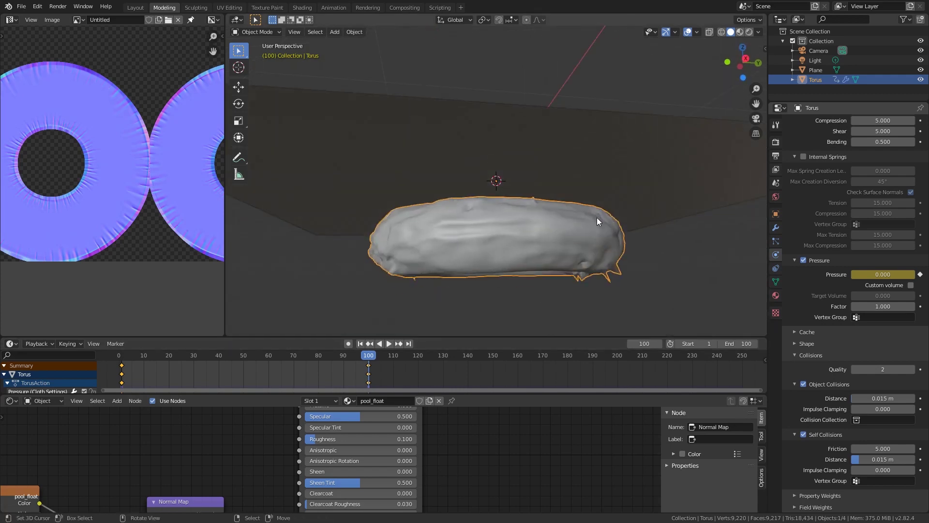
pyautogui.moveTo(600, 252); pyautogui.dragTo(624, 262, button='middle')
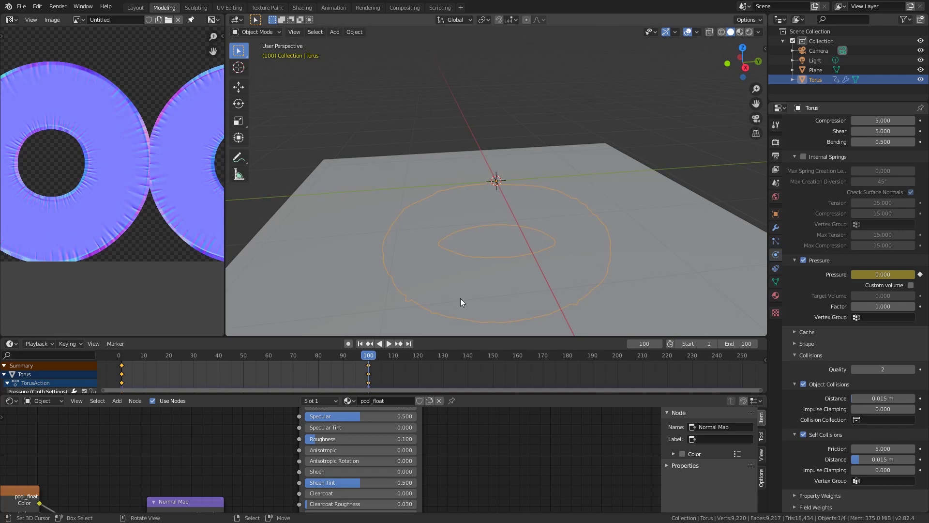
pyautogui.click(121, 357)
pyautogui.press('space')
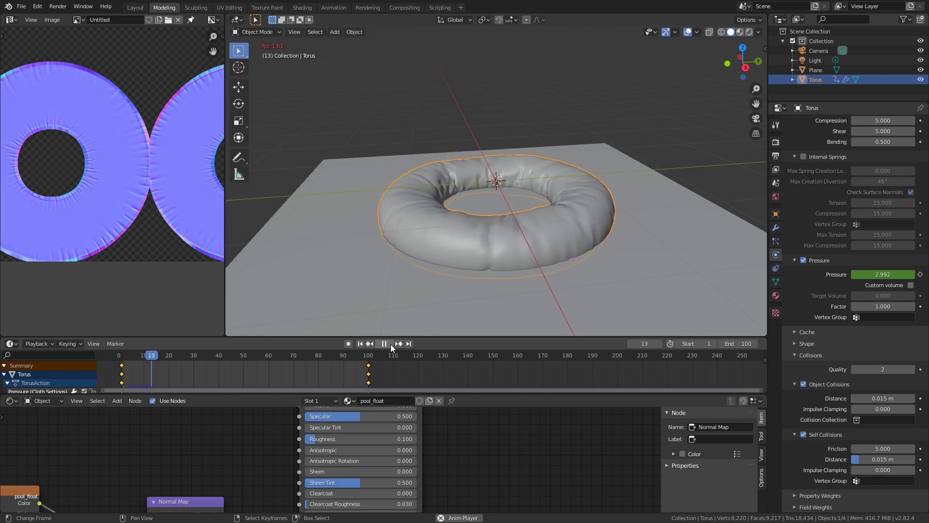
pyautogui.click(391, 344)
# Enable Collision physics on the ground plane, and return to the ring's cloth pressure and collision settings.
pyautogui.click(378, 244)
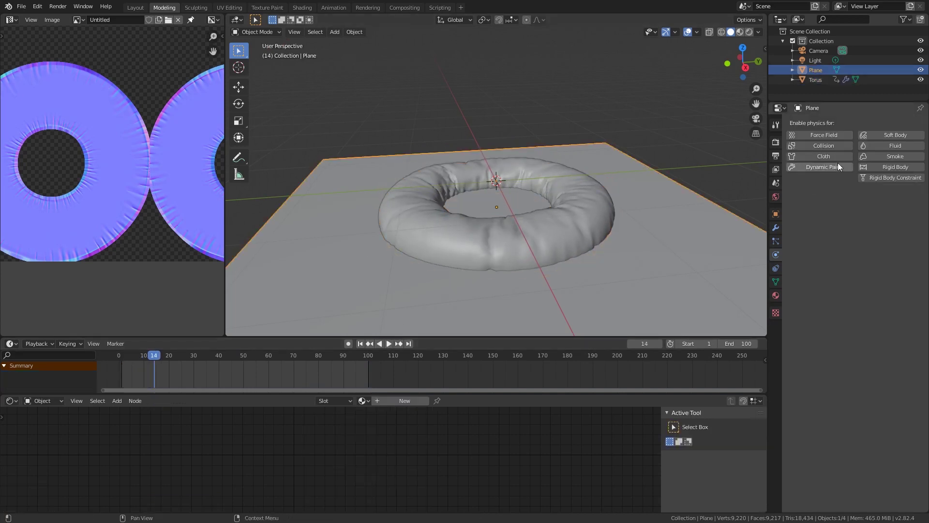
pyautogui.click(830, 146)
pyautogui.click(579, 246)
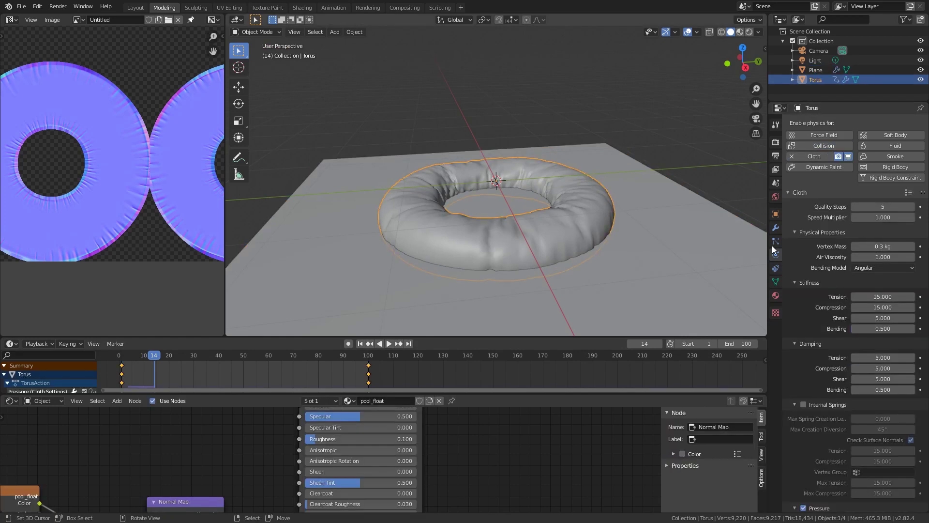
pyautogui.scroll(-3, 832, 320)
pyautogui.scroll(-10, 864, 368)
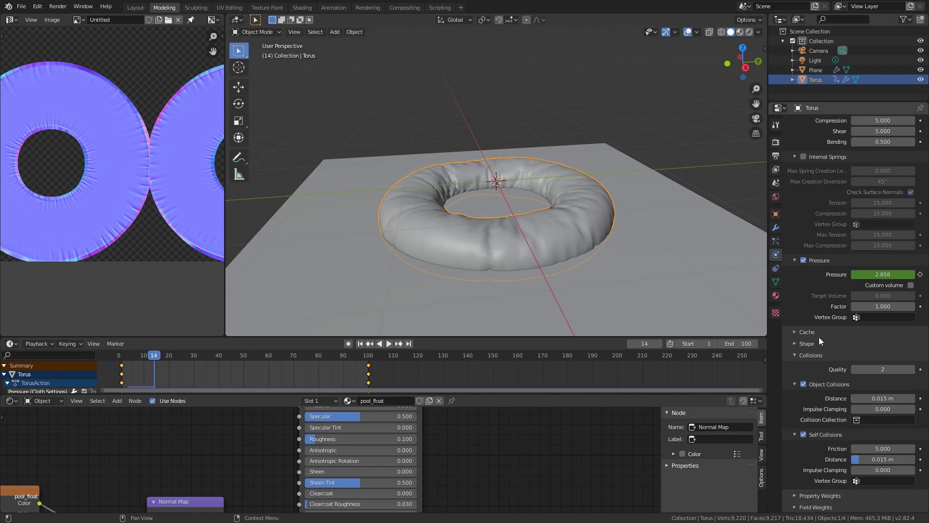
# Set the end frame of the ring's cloth cache to 100 and bake the simulation.
pyautogui.click(819, 333)
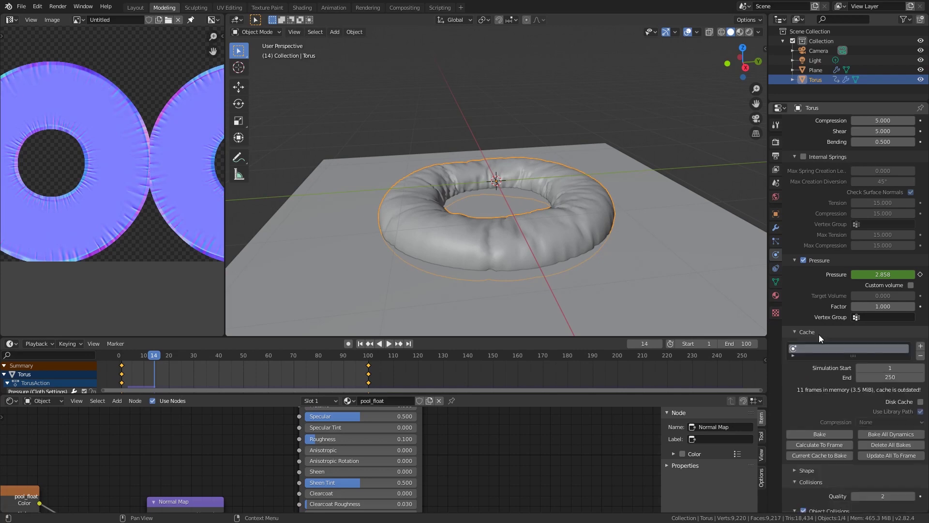
pyautogui.doubleClick(887, 377)
pyautogui.write('100')
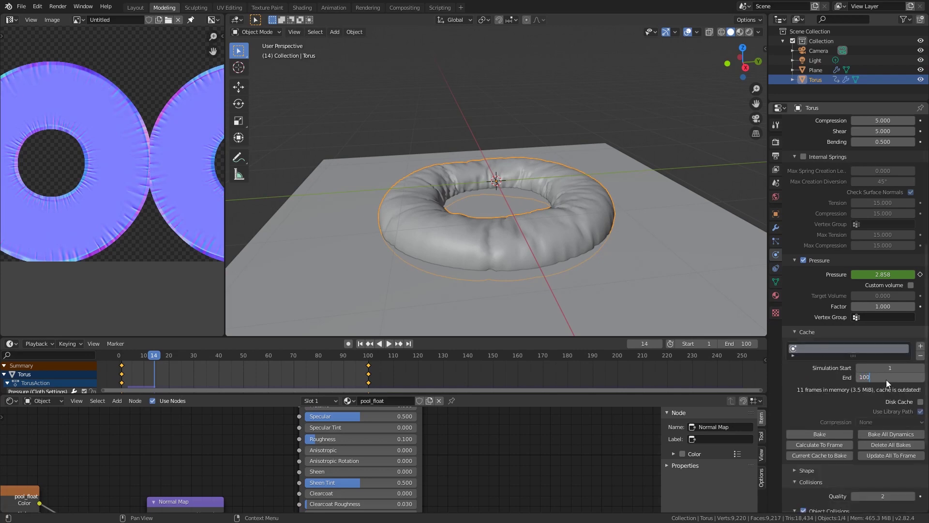
pyautogui.press('Return')
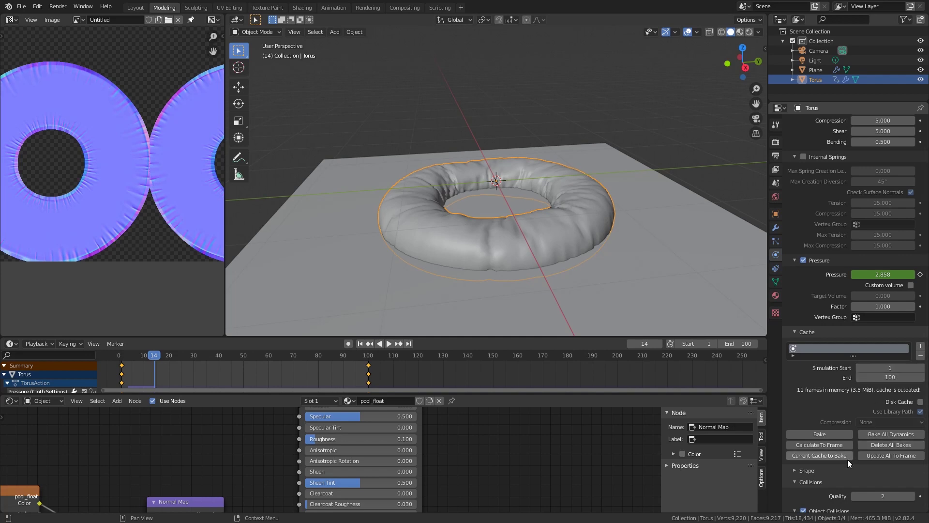
pyautogui.click(834, 433)
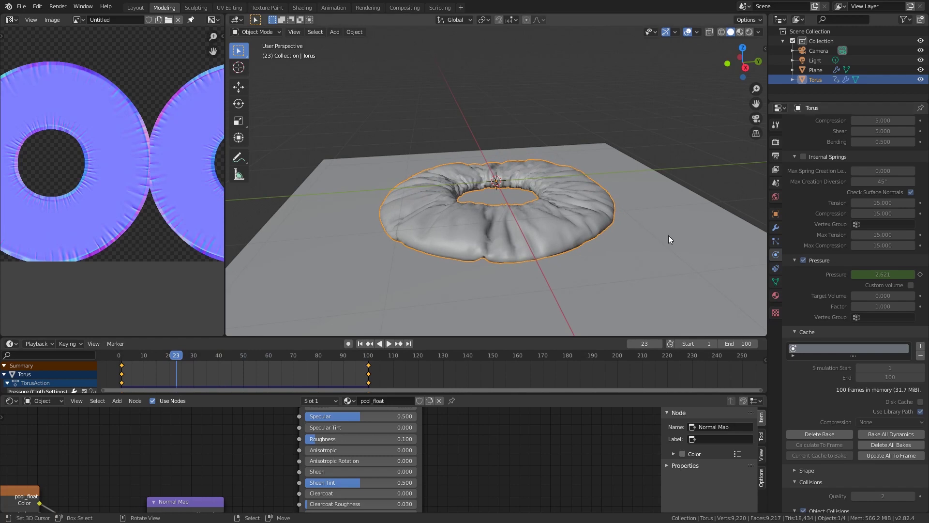
# Review the baked deflation by playing and scrubbing the animation from several angles, and return to a close view of the ring at frame 1.
pyautogui.moveTo(145, 353); pyautogui.dragTo(251, 354)
pyautogui.press('space')
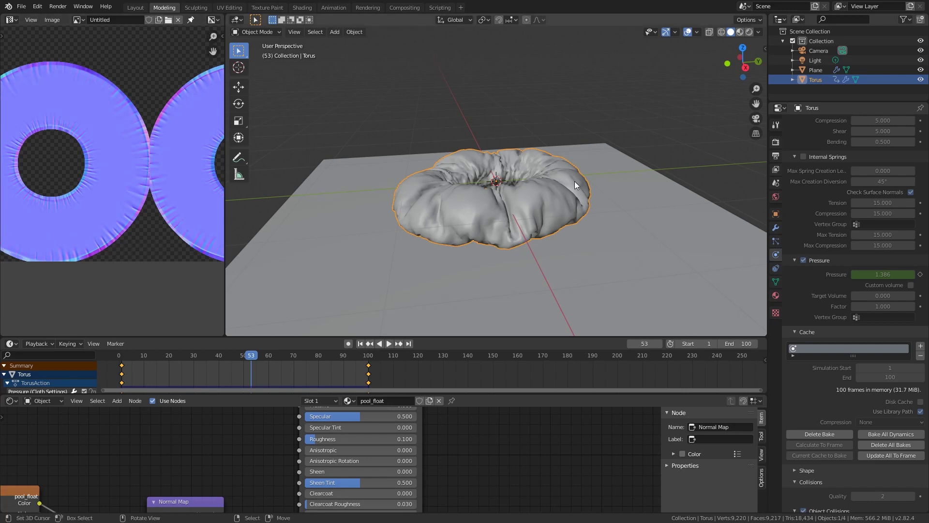
pyautogui.moveTo(212, 356); pyautogui.dragTo(164, 368)
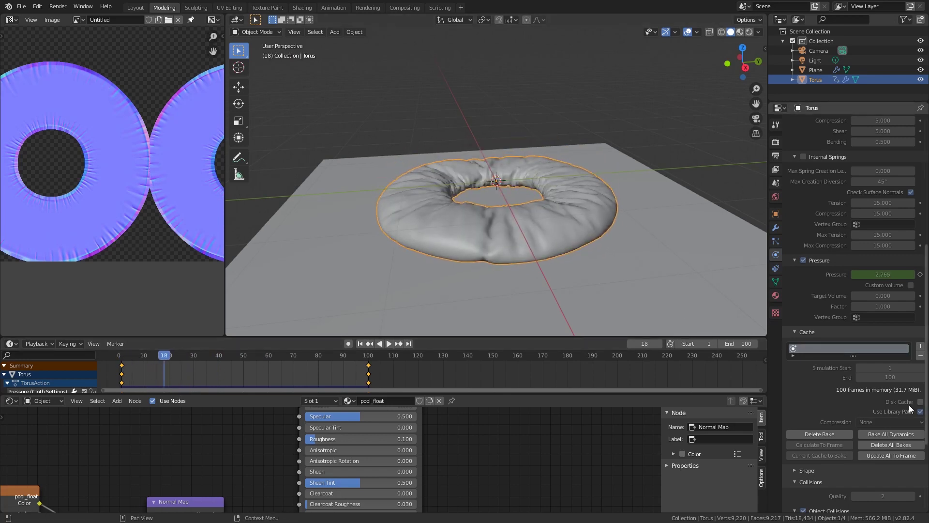
pyautogui.scroll(-3, 908, 404)
pyautogui.moveTo(526, 215); pyautogui.dragTo(488, 263, button='middle')
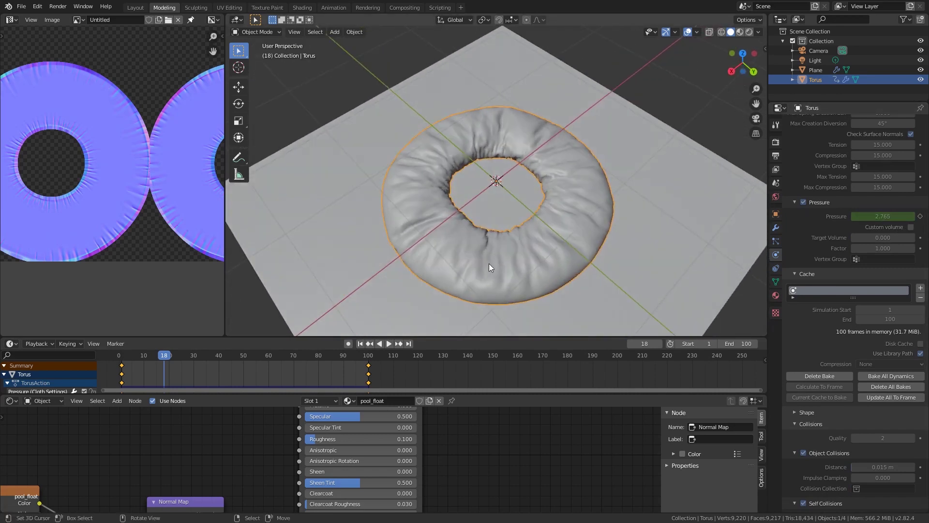
pyautogui.press('space')
pyautogui.moveTo(172, 357); pyautogui.dragTo(121, 365)
pyautogui.press('space')
pyautogui.moveTo(428, 286); pyautogui.dragTo(538, 223, button='middle')
pyautogui.scroll(3, 538, 223)
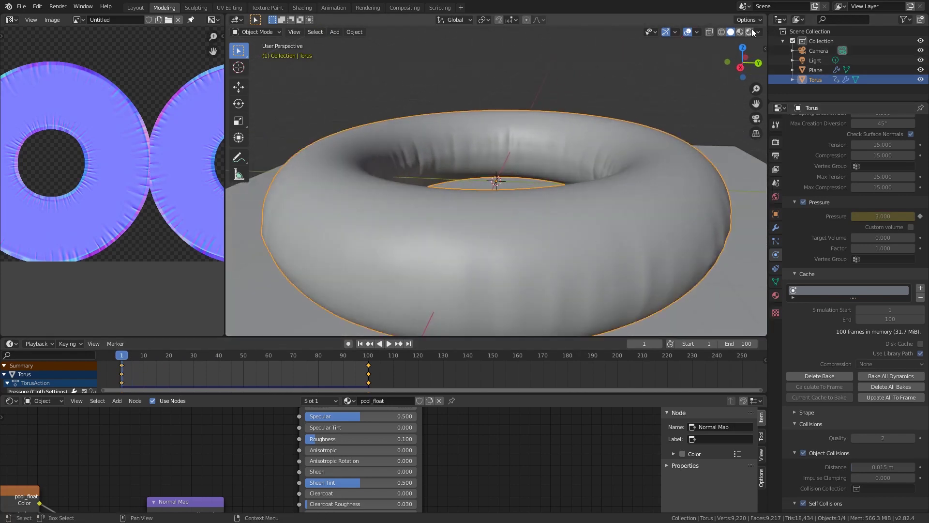
# Switch the viewport to rendered shading and check the yellow ring's deflation up to frame 86.
pyautogui.click(749, 31)
pyautogui.scroll(-5, 615, 192)
pyautogui.moveTo(123, 359); pyautogui.dragTo(140, 356)
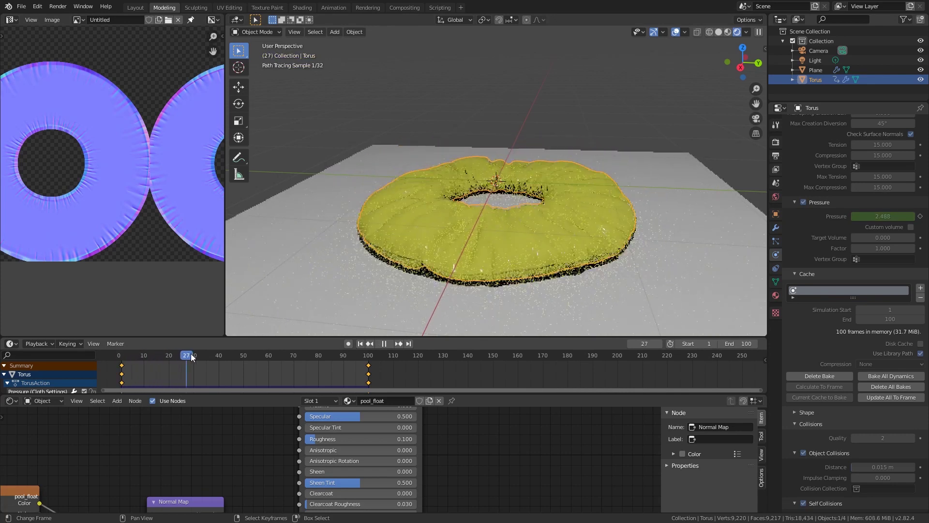
pyautogui.press('space')
pyautogui.moveTo(317, 355); pyautogui.dragTo(332, 356)
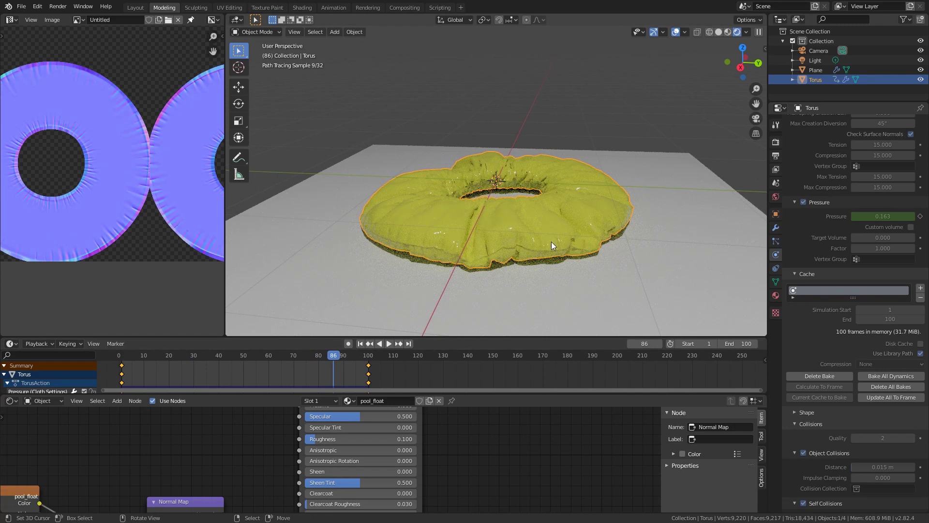
# Compare the rendered ring at frames 0 and 20, and return to frame 5.
pyautogui.press('space')
pyautogui.moveTo(301, 358); pyautogui.dragTo(130, 361)
pyautogui.press('Escape')
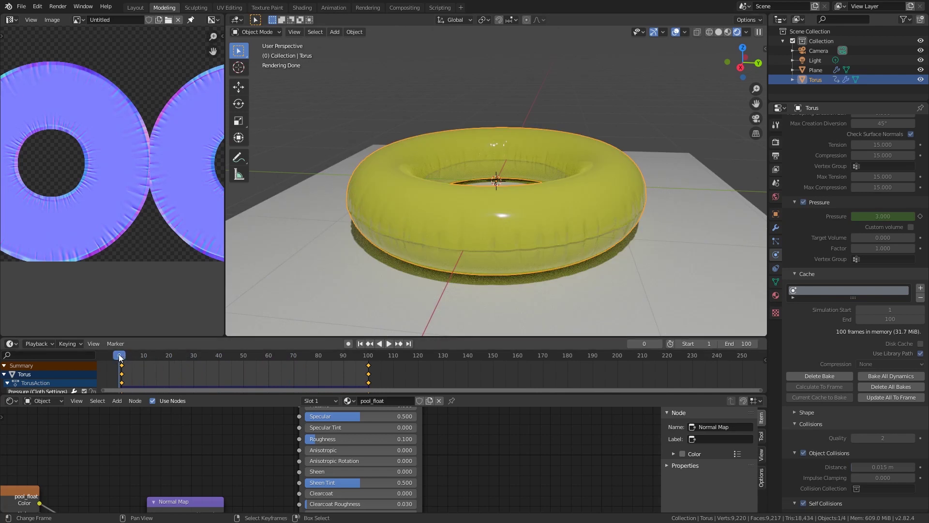
pyautogui.moveTo(122, 362); pyautogui.dragTo(168, 356)
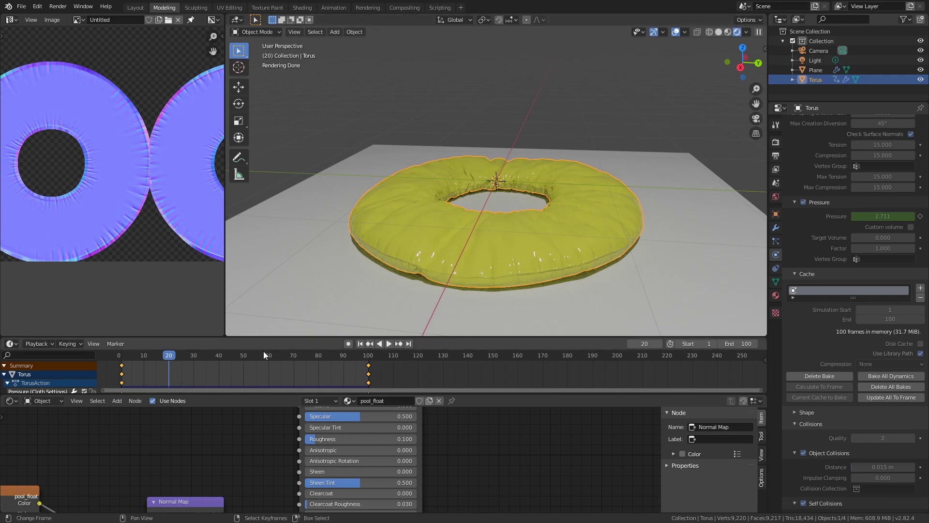
pyautogui.moveTo(161, 356); pyautogui.dragTo(131, 356)
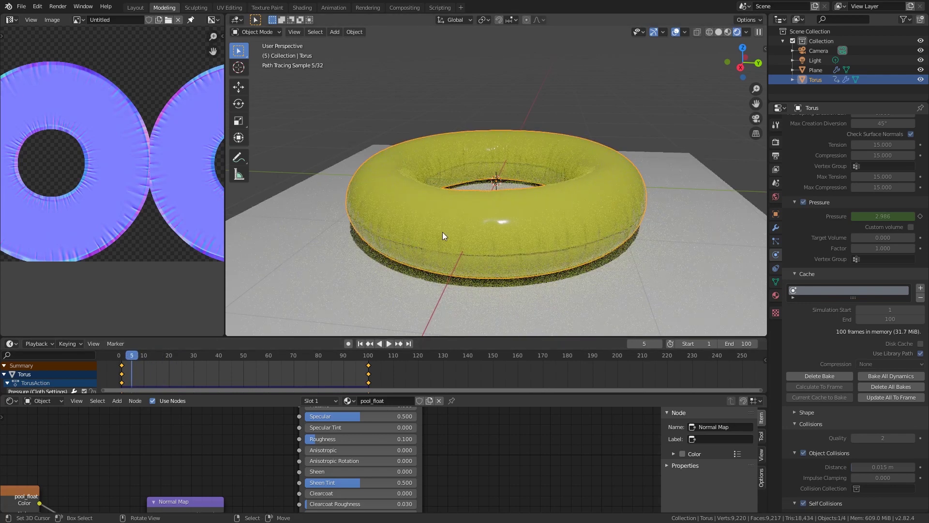